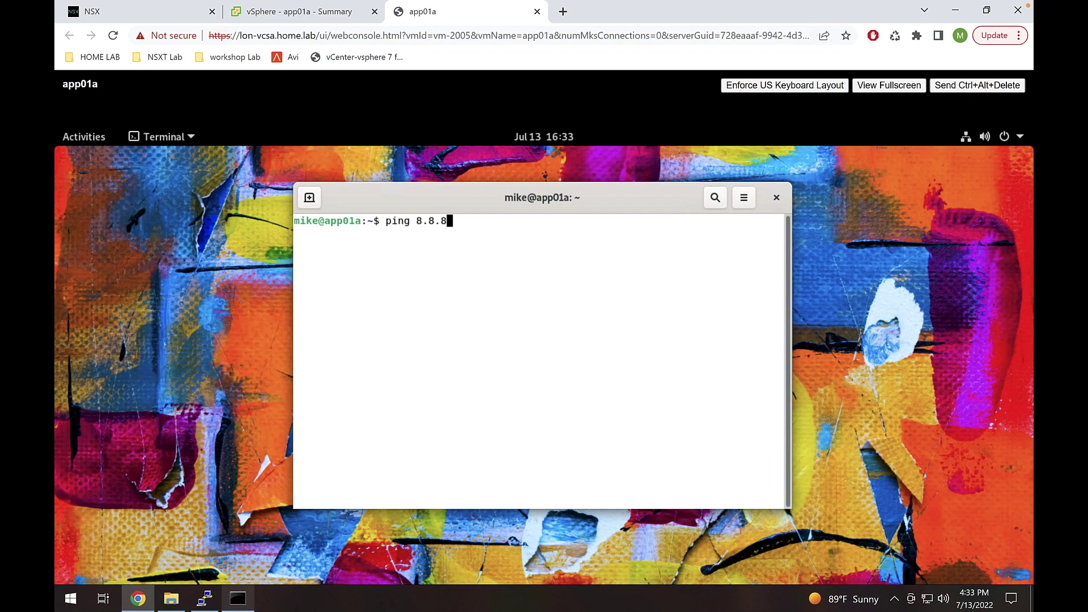
- Ping 8.8.8.8 from app01a and stop it once it shows 100% packet loss
{"action": "double_click", "coordinate": [444, 221]}
{"action": "left_click", "coordinate": [459, 221]}
{"action": "key", "text": "Return"}
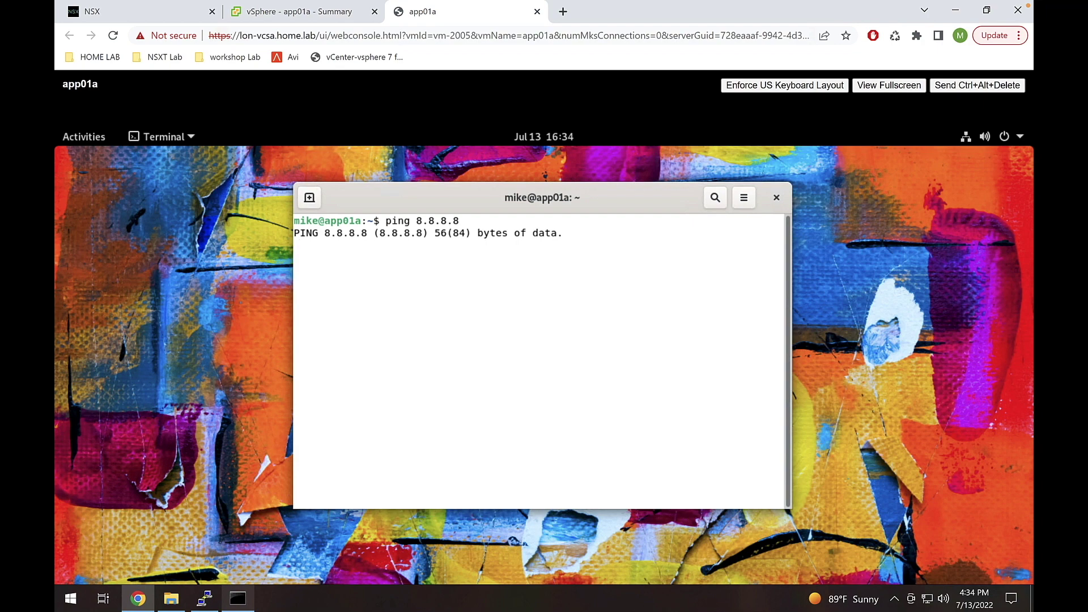
{"action": "key", "text": "ctrl+c"}
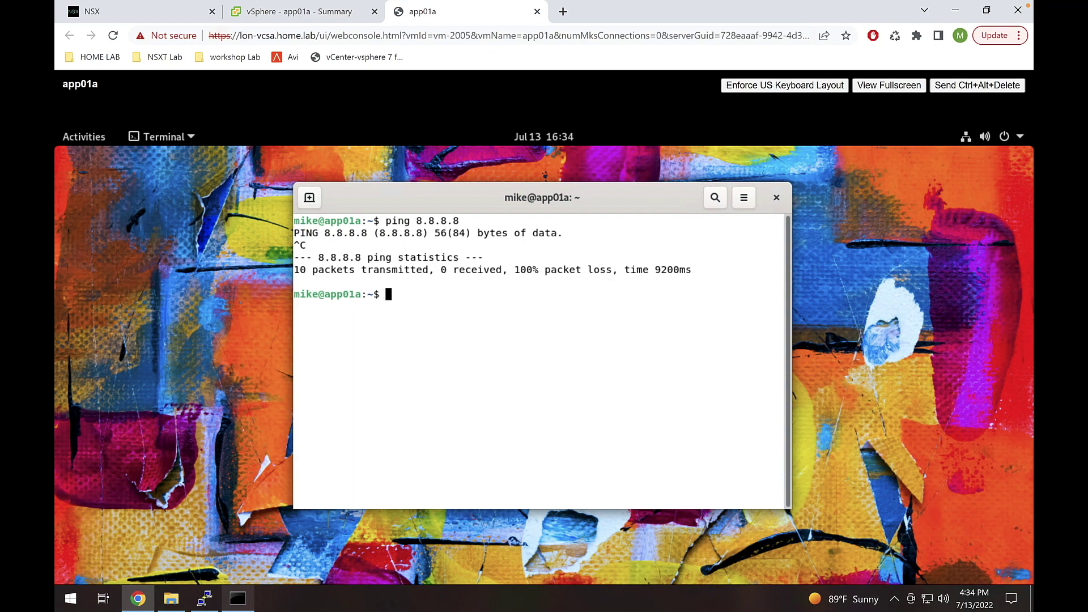
- List app01a's interfaces with ip a, confirming its address 20.20.20.100/24
{"action": "type", "text": "ip a"}
{"action": "key", "text": "Return"}
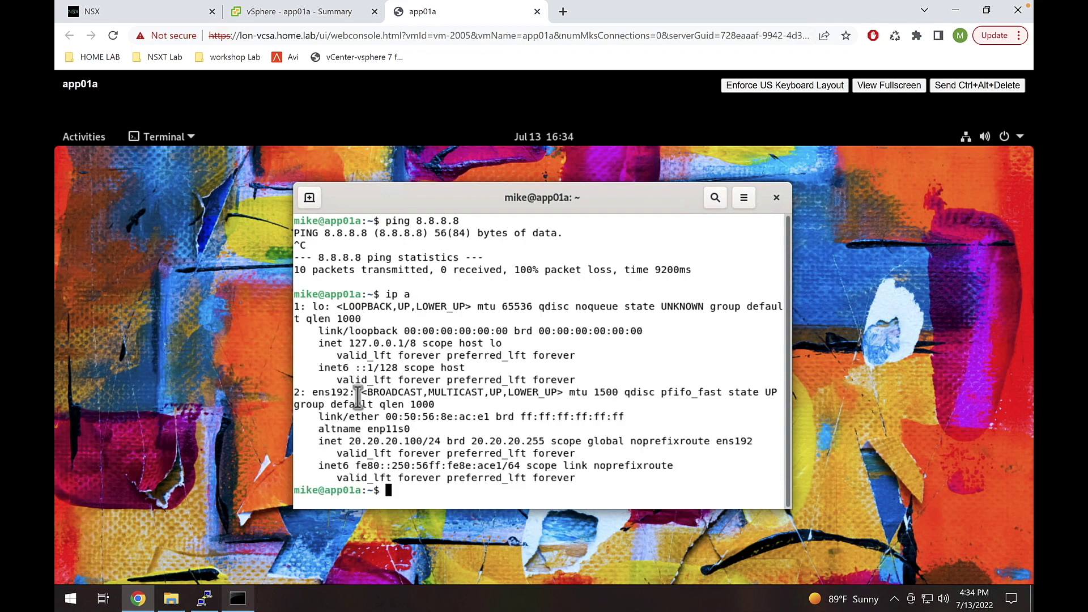
{"action": "left_click_drag", "start_coordinate": [349, 441], "coordinate": [404, 440]}
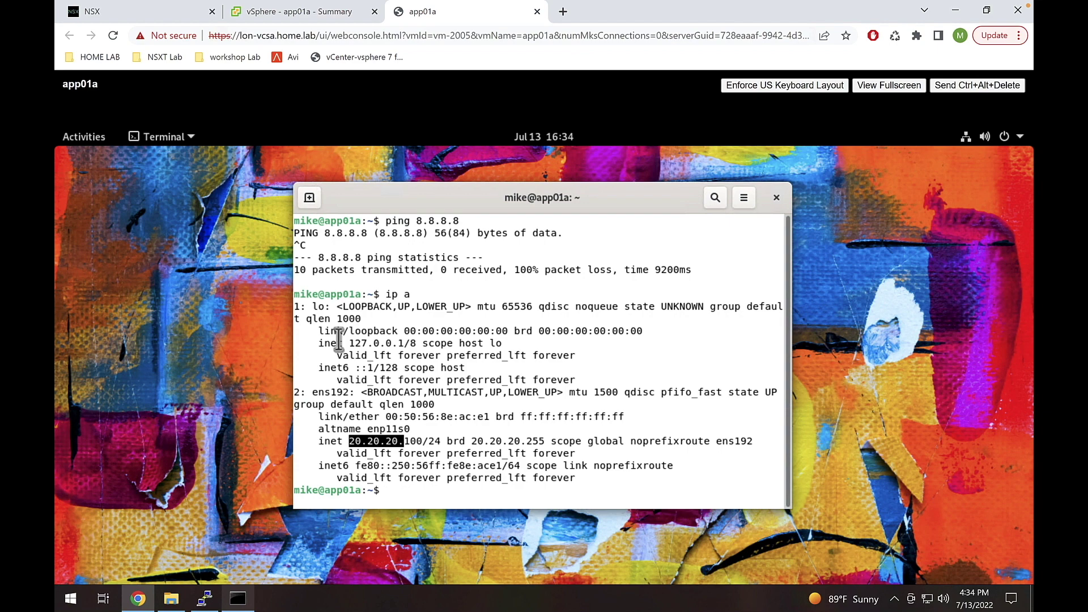
{"action": "left_click", "coordinate": [125, 14]}
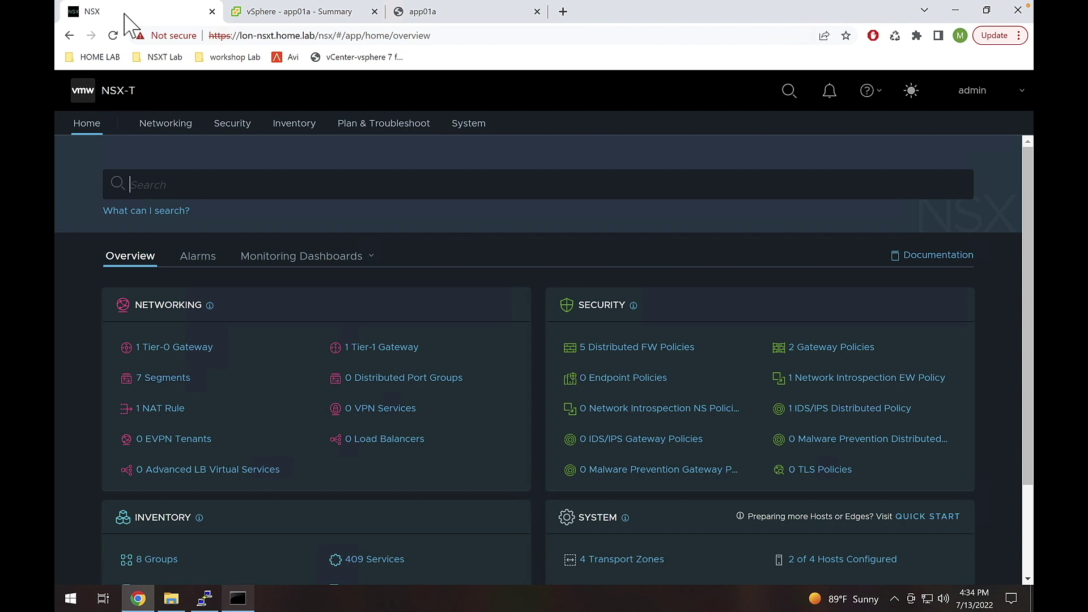
- Open Networking > Network Topology and zoom into the diagram
{"action": "left_click", "coordinate": [152, 125]}
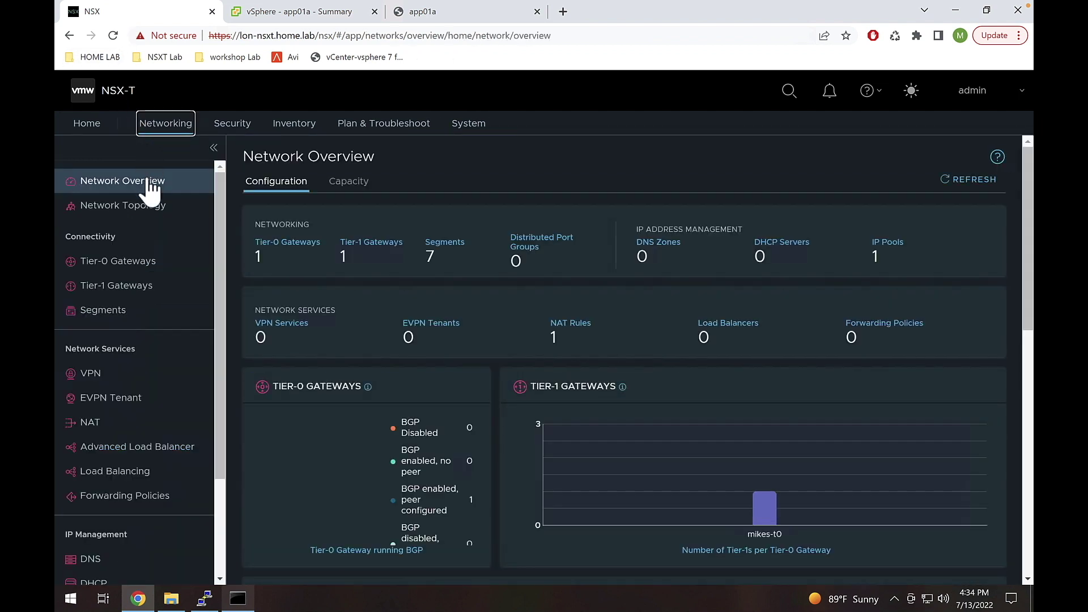
{"action": "left_click", "coordinate": [178, 208]}
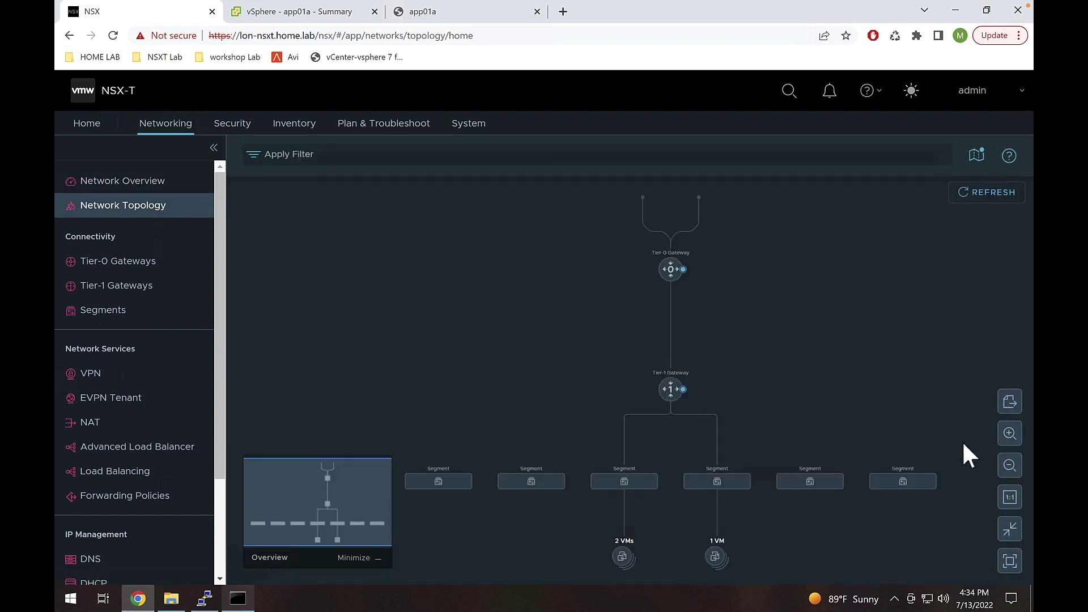
{"action": "left_click", "coordinate": [1009, 432]}
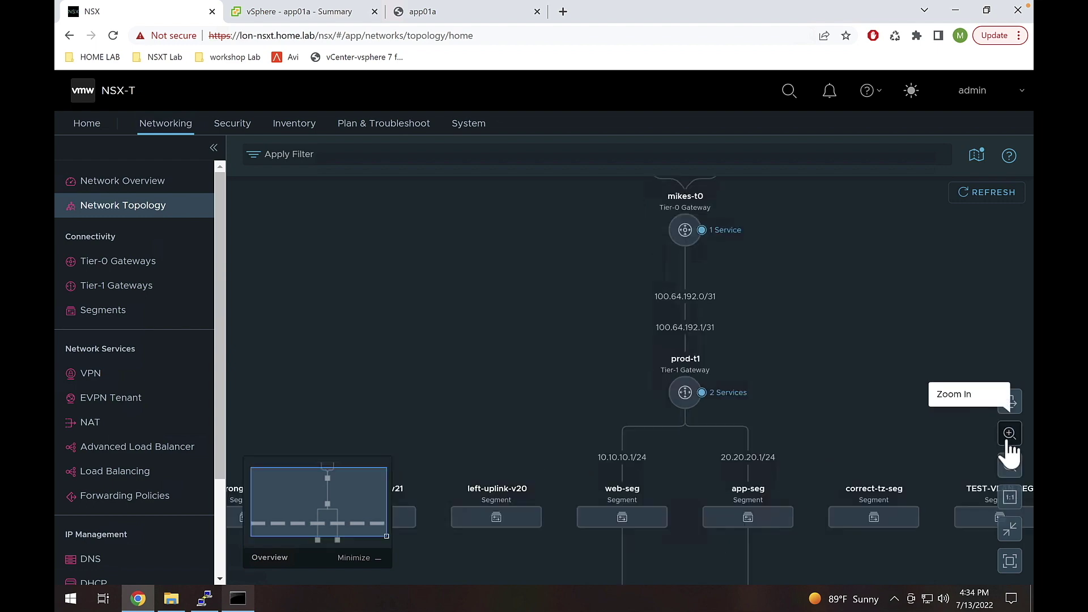
{"action": "left_click", "coordinate": [1008, 437]}
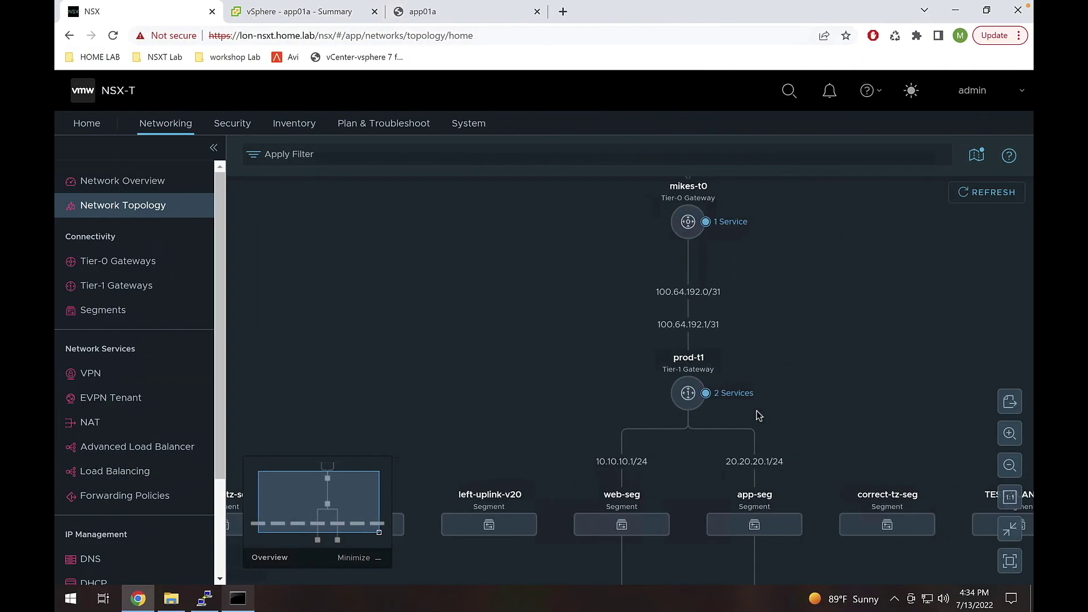
- Highlight app-seg (20.20.20.1/24) under prod-t1 and inspect its attached VMs and web-seg
{"action": "left_click", "coordinate": [733, 515]}
{"action": "left_click_drag", "start_coordinate": [934, 436], "coordinate": [899, 330]}
{"action": "mouse_move", "coordinate": [744, 432]}
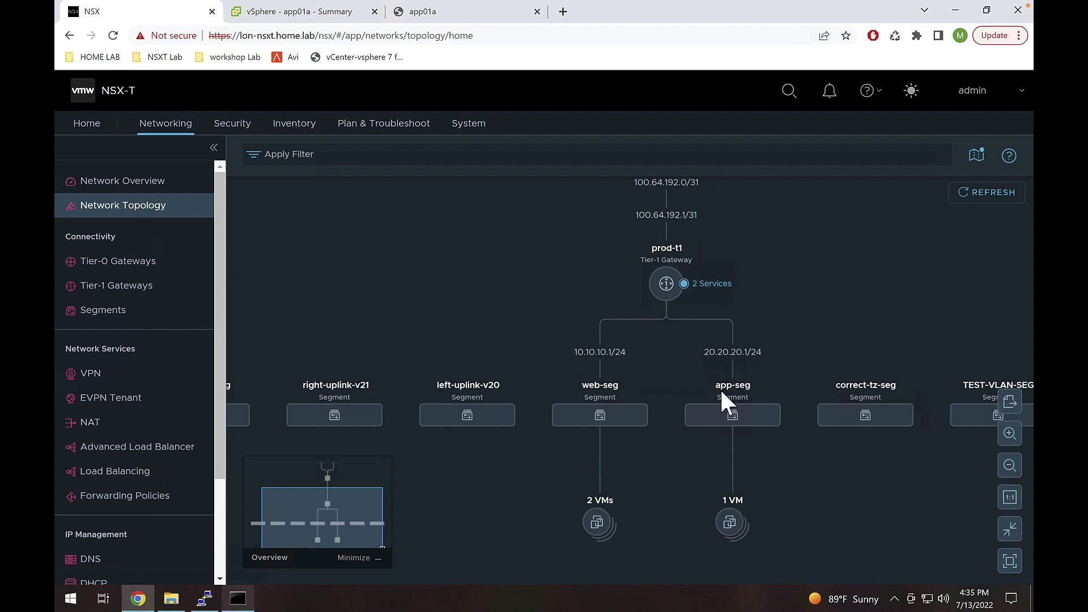
{"action": "mouse_move", "coordinate": [667, 256]}
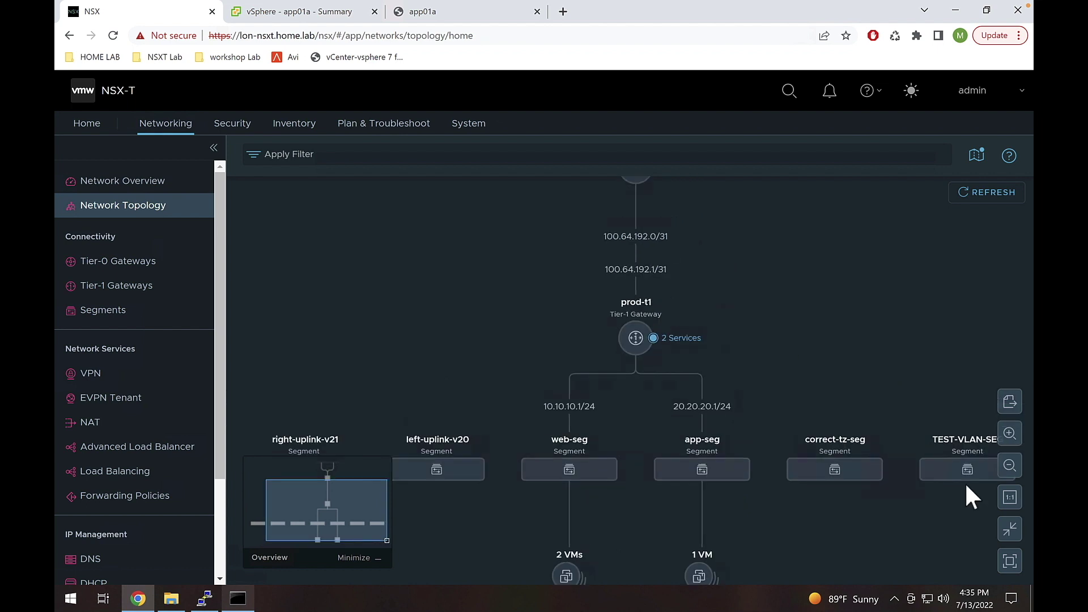
{"action": "left_click", "coordinate": [1010, 473]}
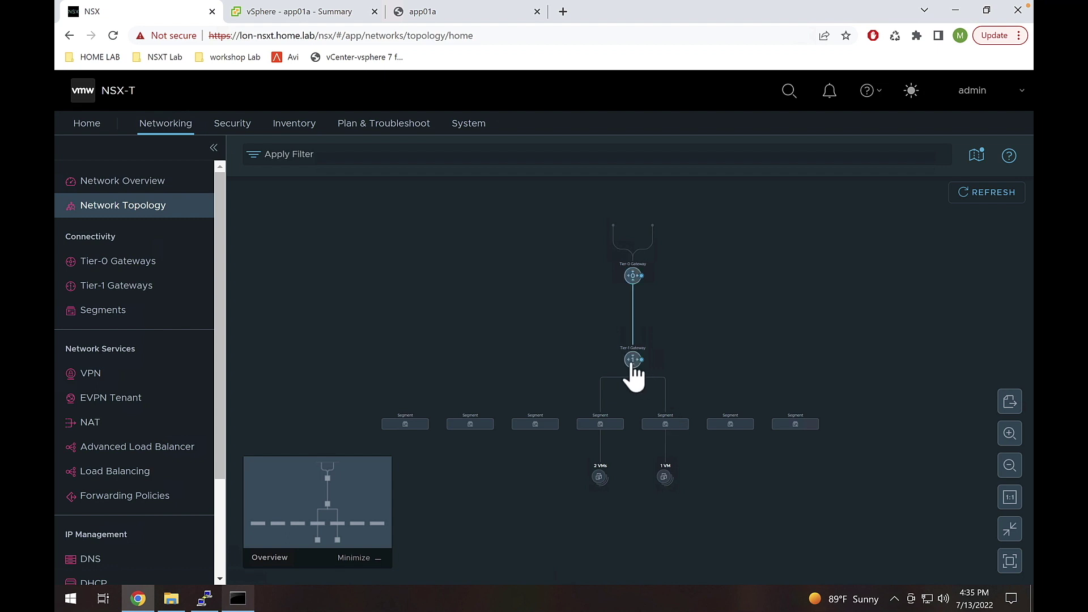
{"action": "mouse_move", "coordinate": [630, 279]}
{"action": "left_click", "coordinate": [1010, 434]}
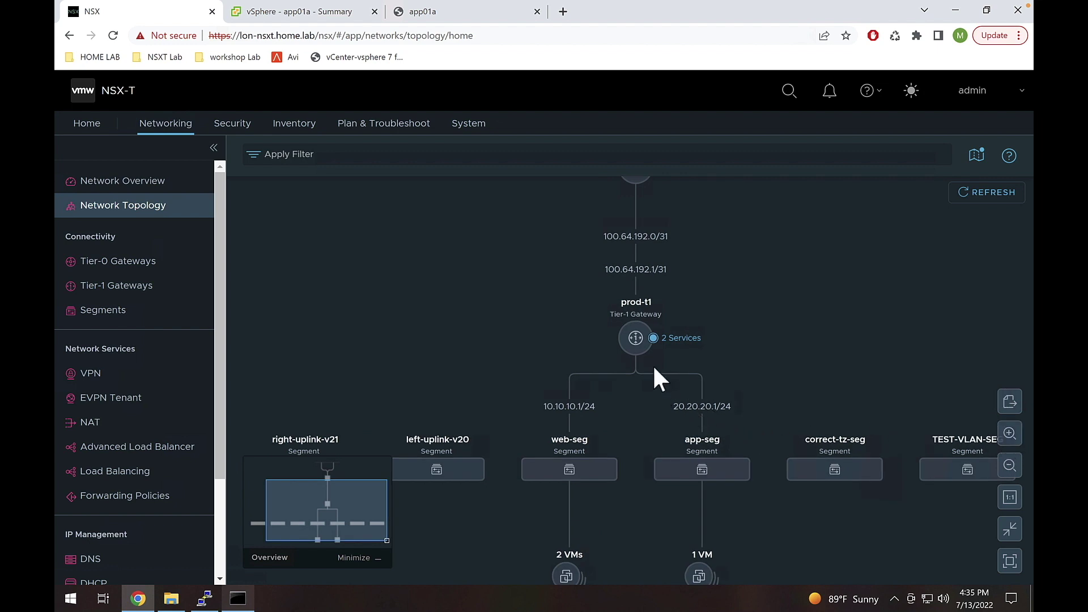
{"action": "mouse_move", "coordinate": [640, 351]}
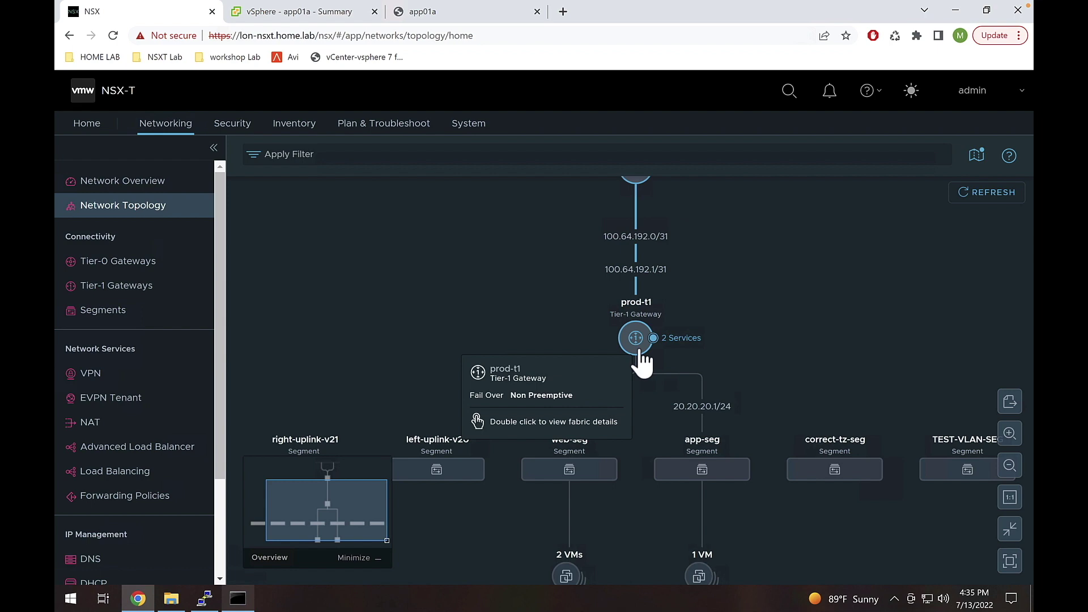
{"action": "left_click", "coordinate": [456, 22]}
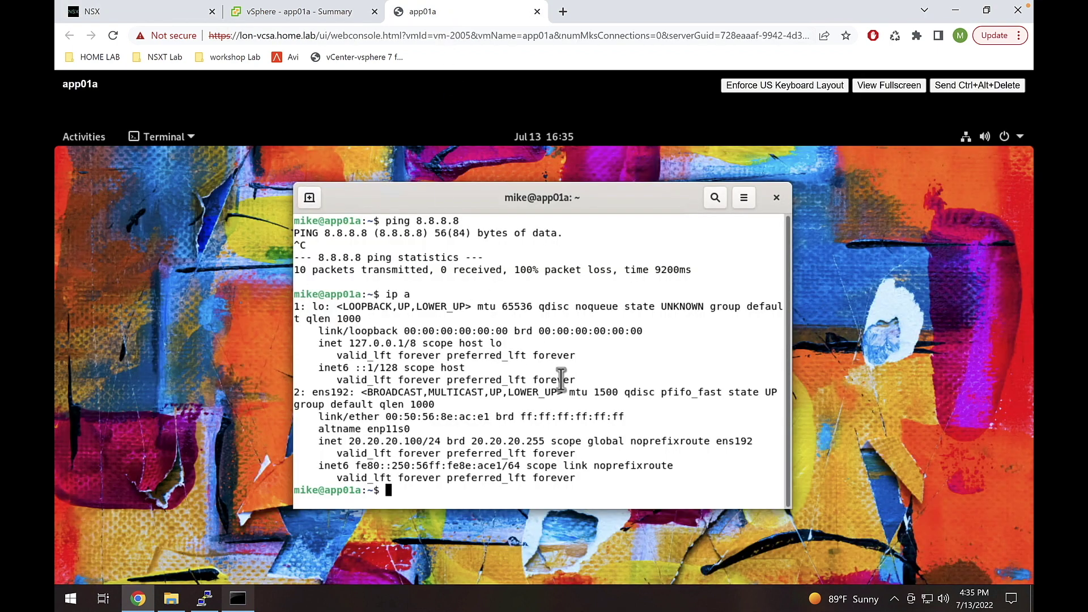
- Ping the gateway 20.20.20.1 from app01a, getting 0% packet loss
{"action": "type", "text": "ping 20.2"}
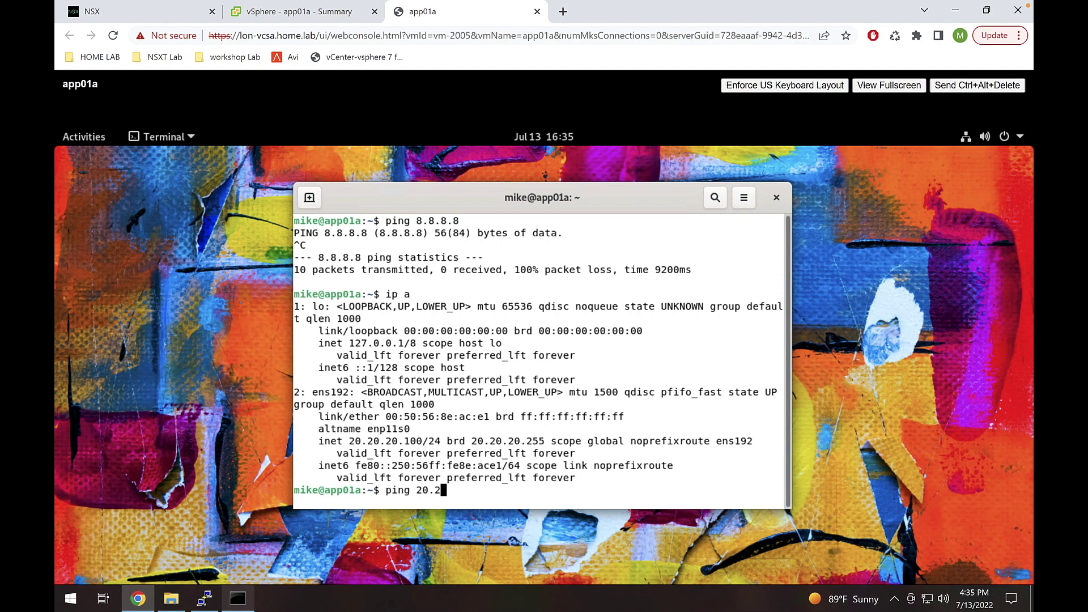
{"action": "type", "text": "0.20.1"}
{"action": "key", "text": "Return"}
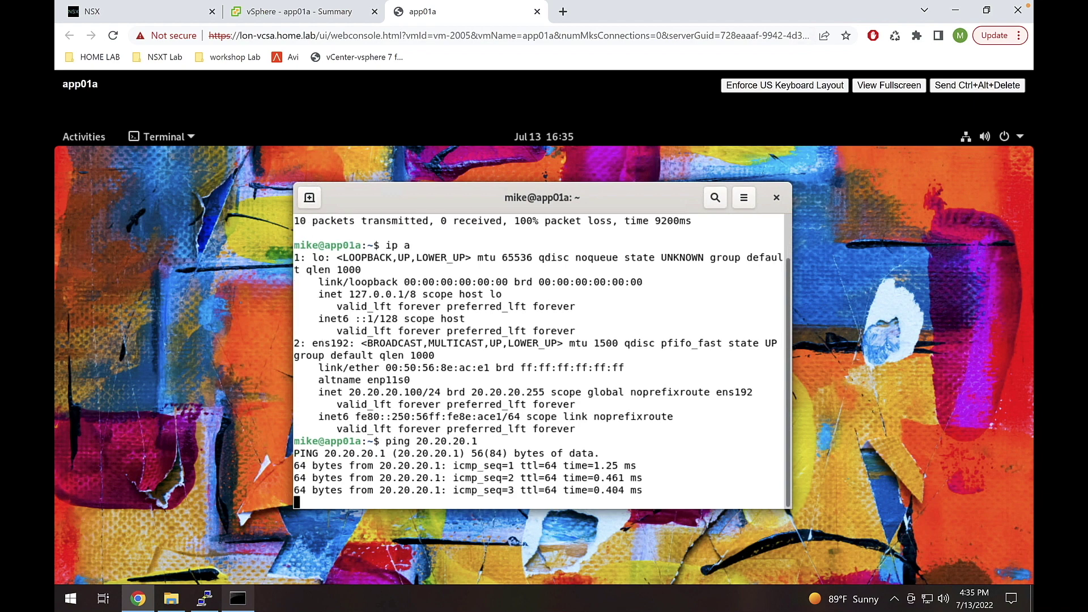
{"action": "key", "text": "ctrl+c"}
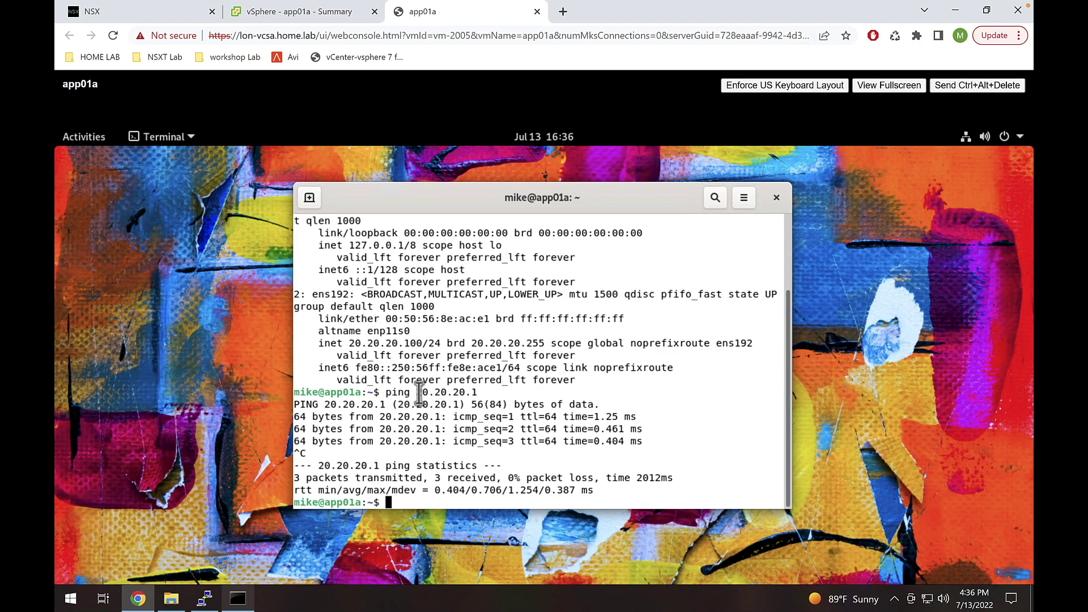
{"action": "left_click_drag", "start_coordinate": [420, 392], "coordinate": [478, 392]}
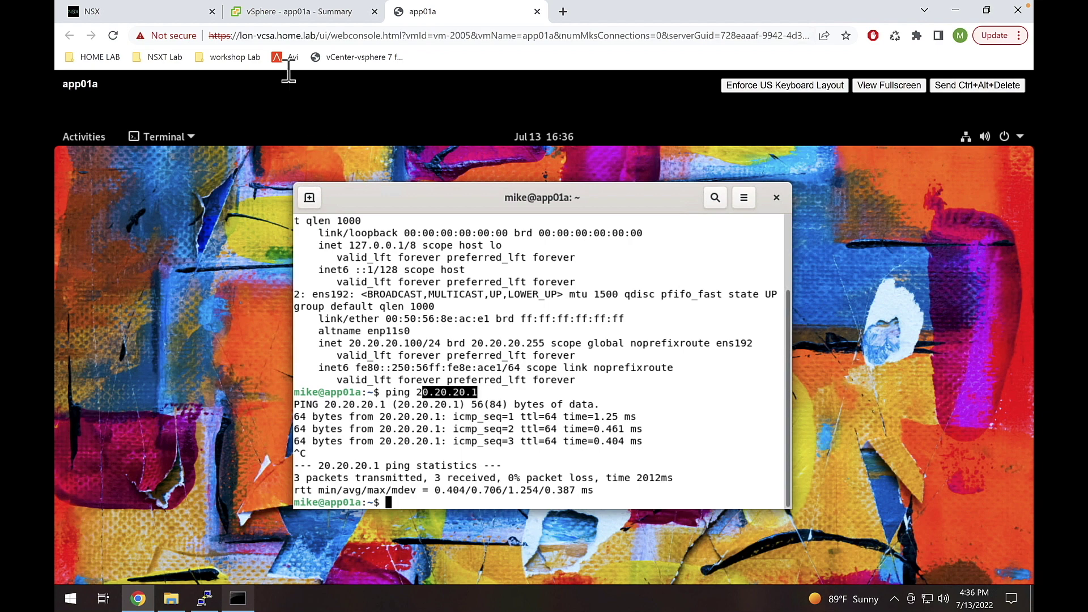
{"action": "left_click", "coordinate": [286, 14]}
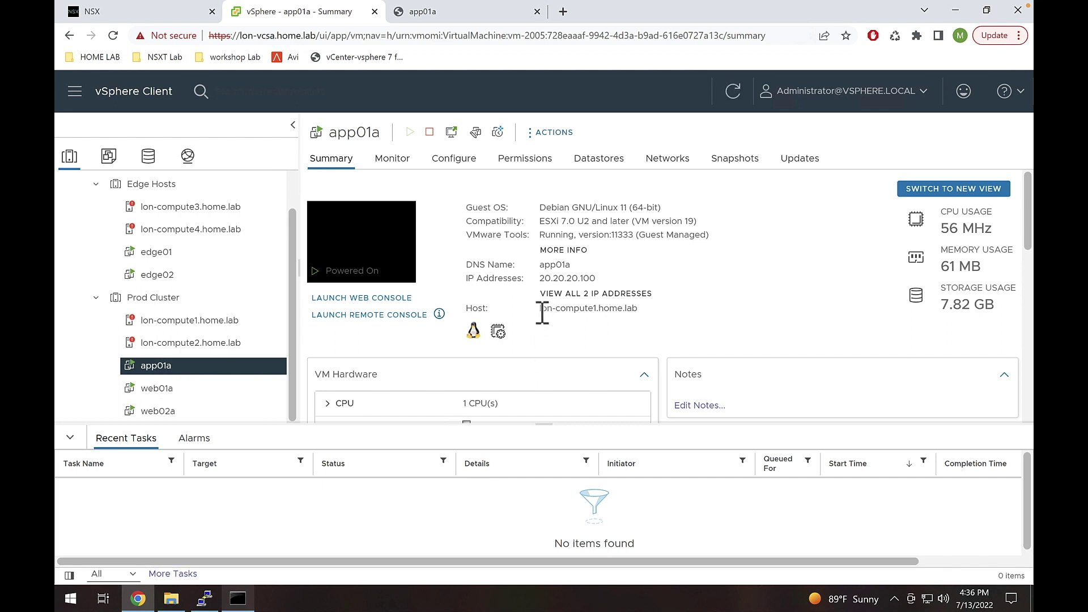
- Note app01a's host lon-compute1.home.lab on its Summary page, then return to the console
{"action": "left_click_drag", "start_coordinate": [539, 311], "coordinate": [642, 320]}
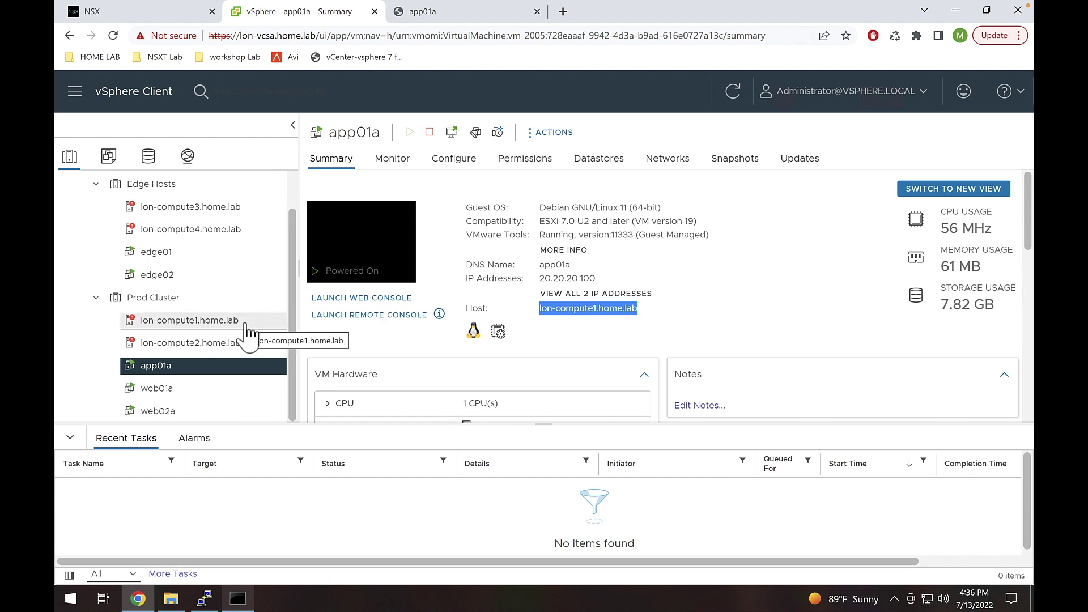
{"action": "left_click", "coordinate": [464, 21]}
{"action": "left_click_drag", "start_coordinate": [416, 392], "coordinate": [479, 391]}
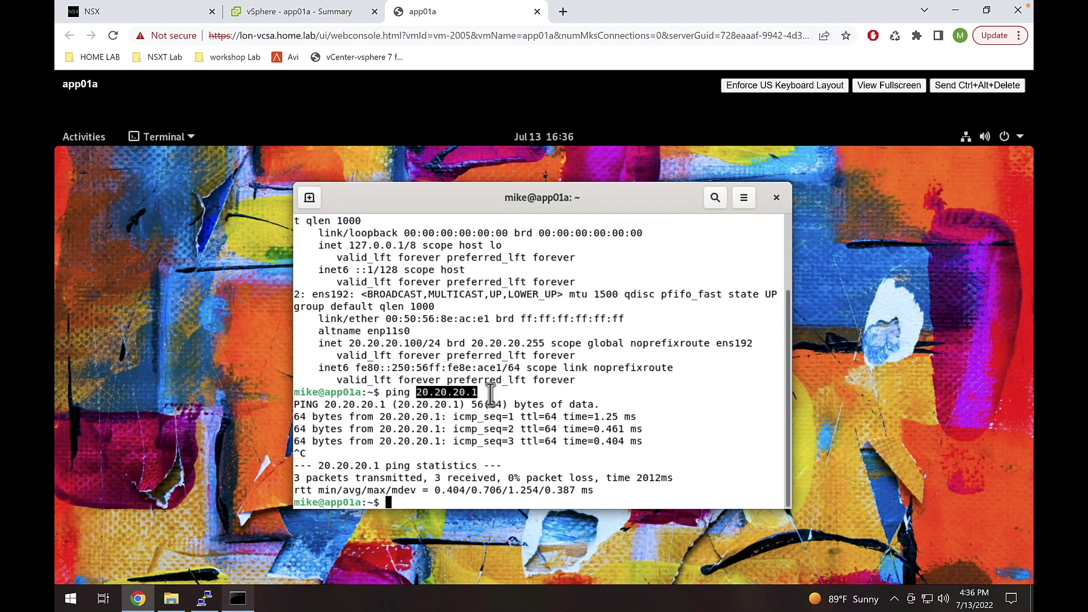
- Ping external host 172.16.251.251 from app01a and stop it at 100% packet loss
{"action": "key", "text": "Return"}
{"action": "key", "text": "Return"}
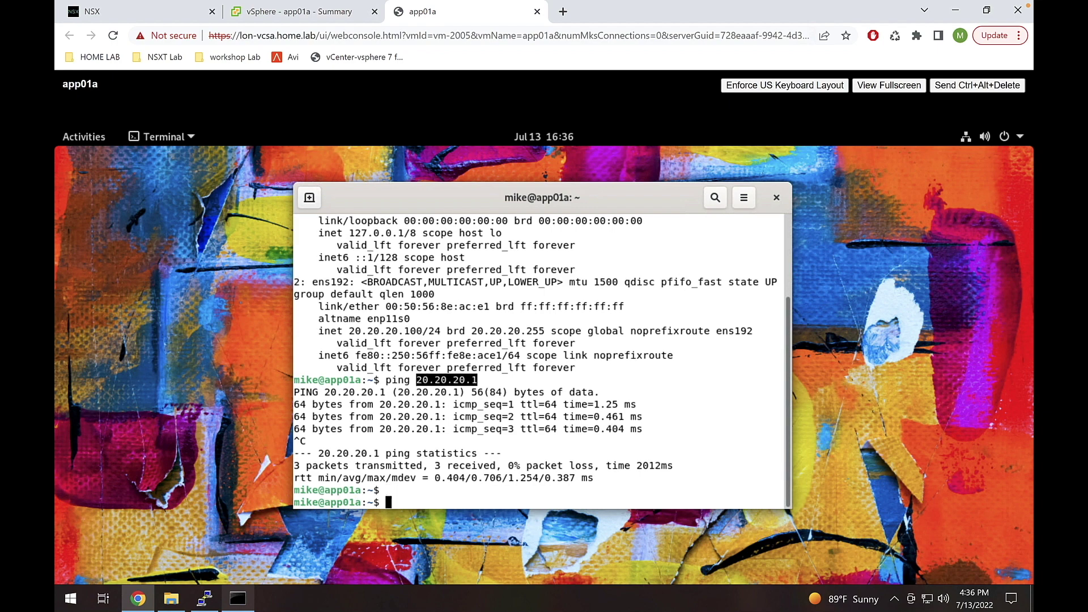
{"action": "type", "text": "ping"}
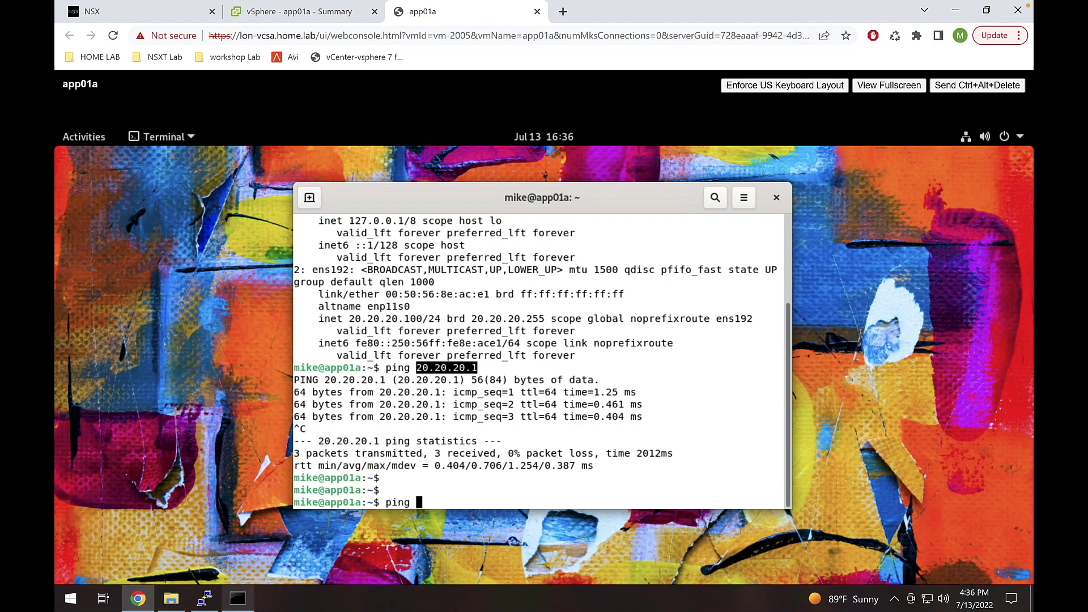
{"action": "type", "text": "172.16.251.251"}
{"action": "key", "text": "Return"}
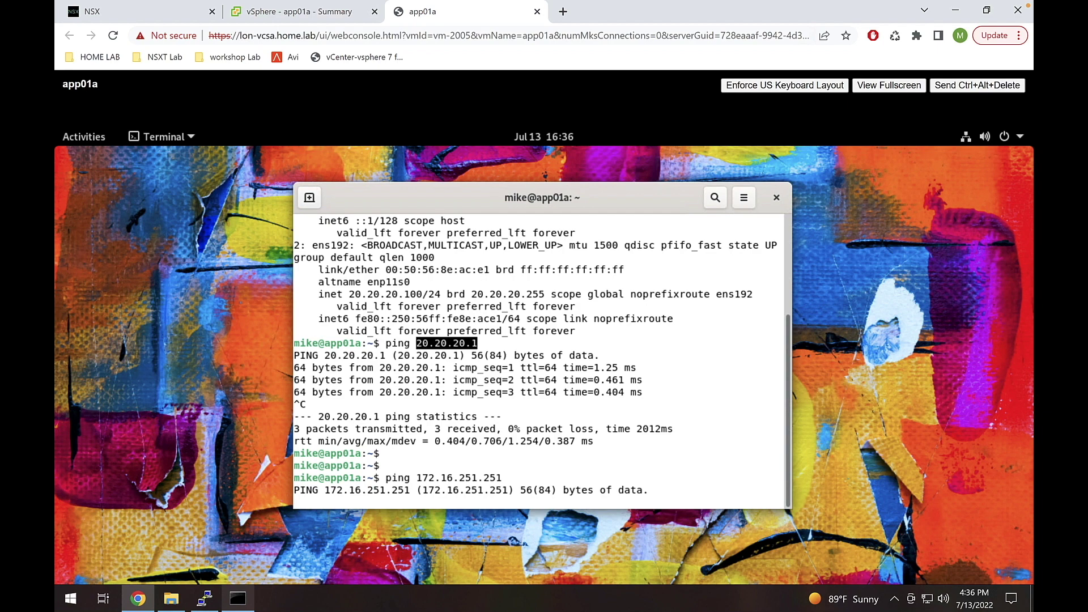
{"action": "key", "text": "ctrl+c"}
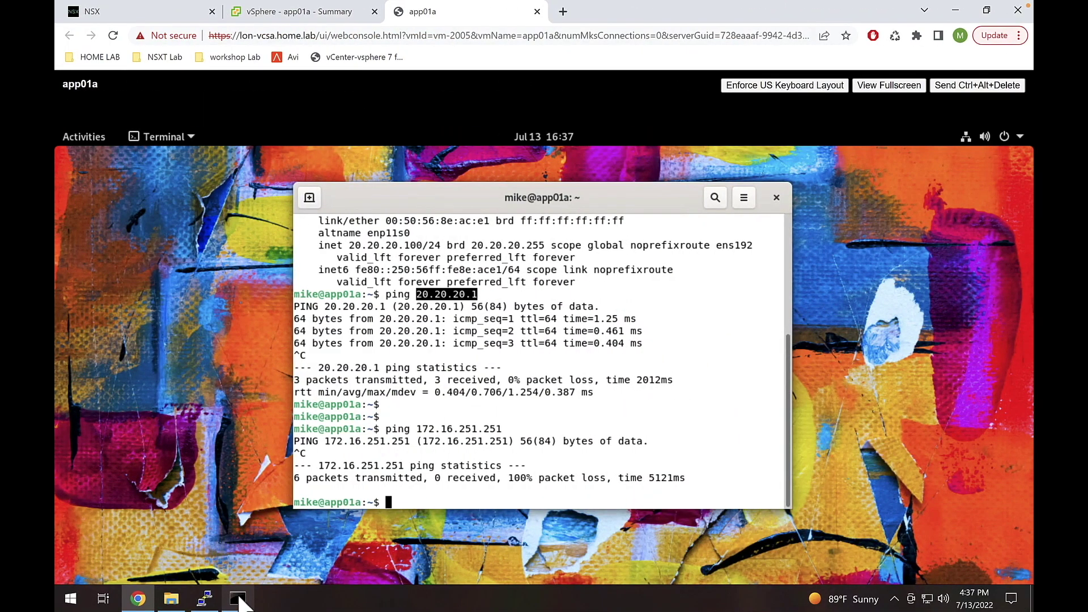
- Ping 20.20.20.1 from the laptop and note the 'TTL expired in transit' replies from 192.168.8.200
{"action": "left_click", "coordinate": [238, 599]}
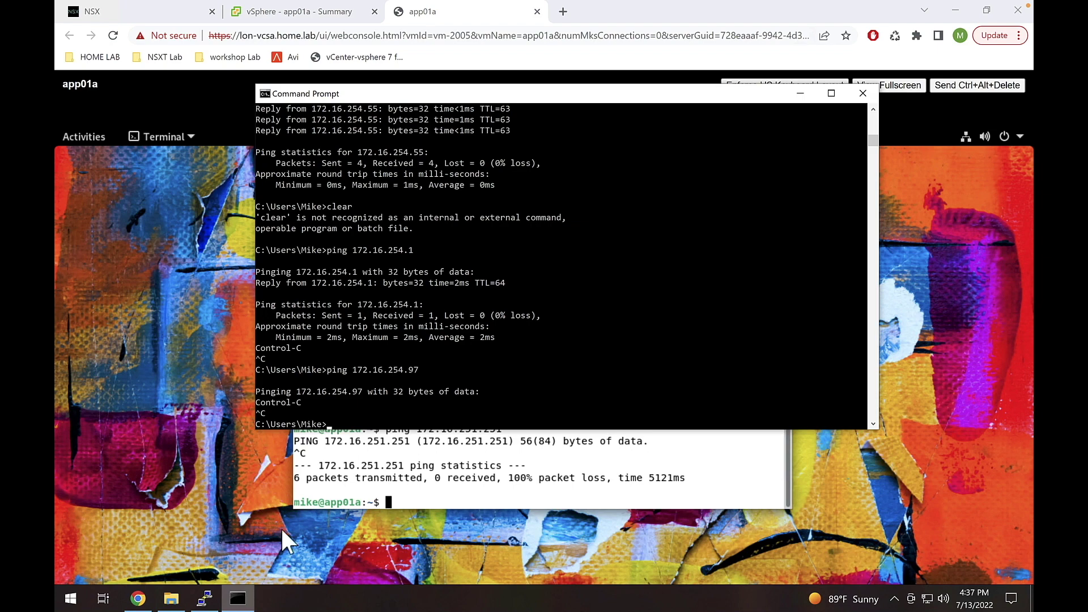
{"action": "key", "text": "Return"}
{"action": "key", "text": "Return"}
{"action": "key", "text": "Return"}
{"action": "key", "text": "Return"}
{"action": "key", "text": "Return"}
{"action": "key", "text": "Return"}
{"action": "key", "text": "Return"}
{"action": "key", "text": "Return"}
{"action": "key", "text": "Return"}
{"action": "key", "text": "Return"}
{"action": "key", "text": "Return"}
{"action": "key", "text": "Return"}
{"action": "key", "text": "Return"}
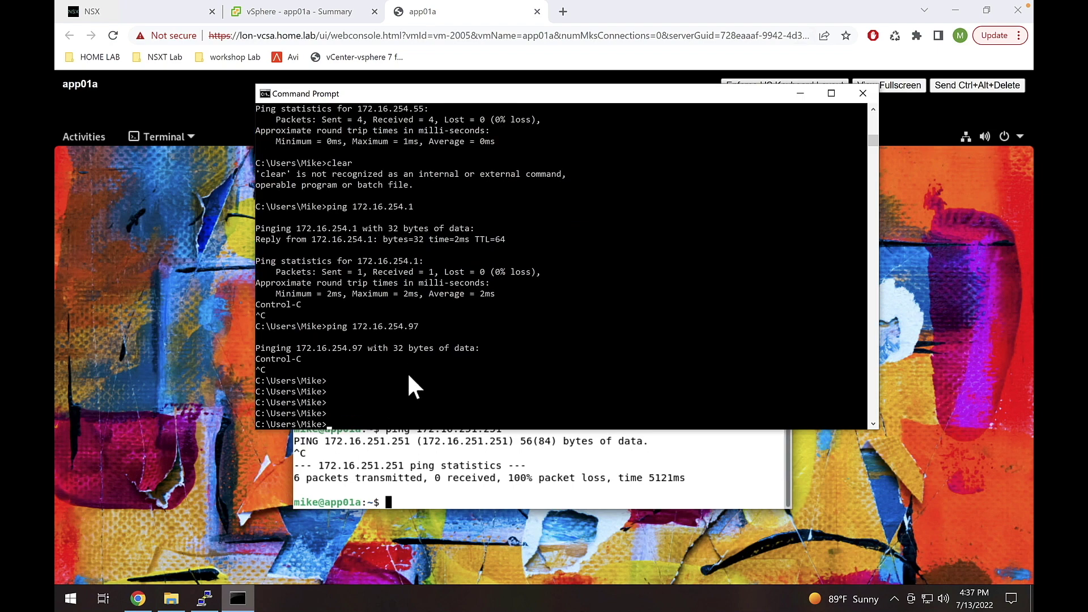
{"action": "key", "text": "Return"}
{"action": "key", "text": "Return"}
{"action": "key", "text": "Return"}
{"action": "key", "text": "Return"}
{"action": "key", "text": "Return"}
{"action": "key", "text": "Return"}
{"action": "key", "text": "Return"}
{"action": "key", "text": "Return"}
{"action": "key", "text": "Return"}
{"action": "key", "text": "Return"}
{"action": "key", "text": "Return"}
{"action": "key", "text": "Return"}
{"action": "key", "text": "Return"}
{"action": "key", "text": "Return"}
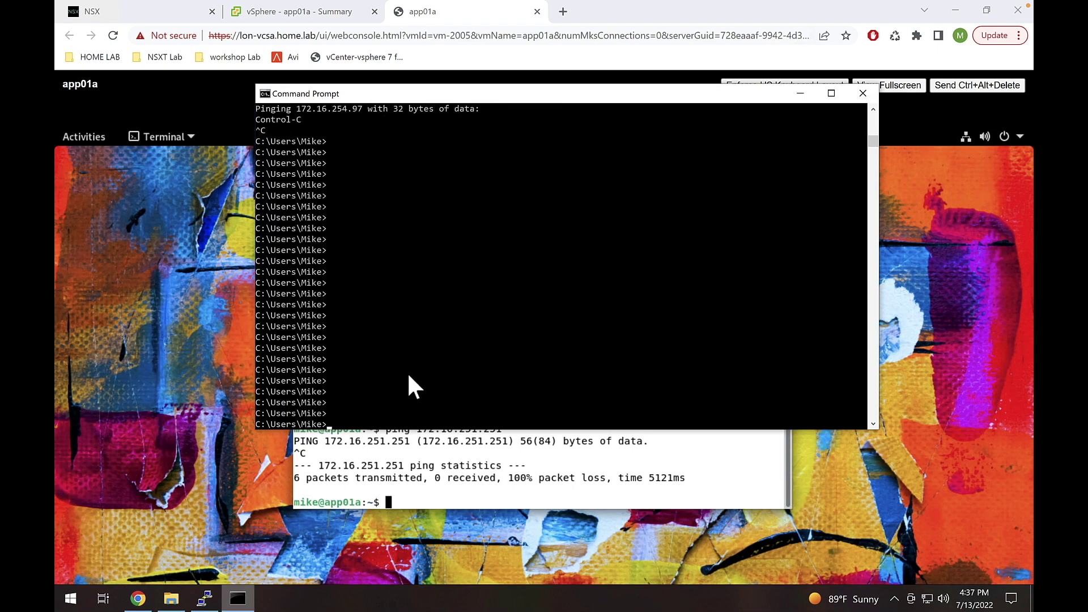
{"action": "type", "text": "ping "}
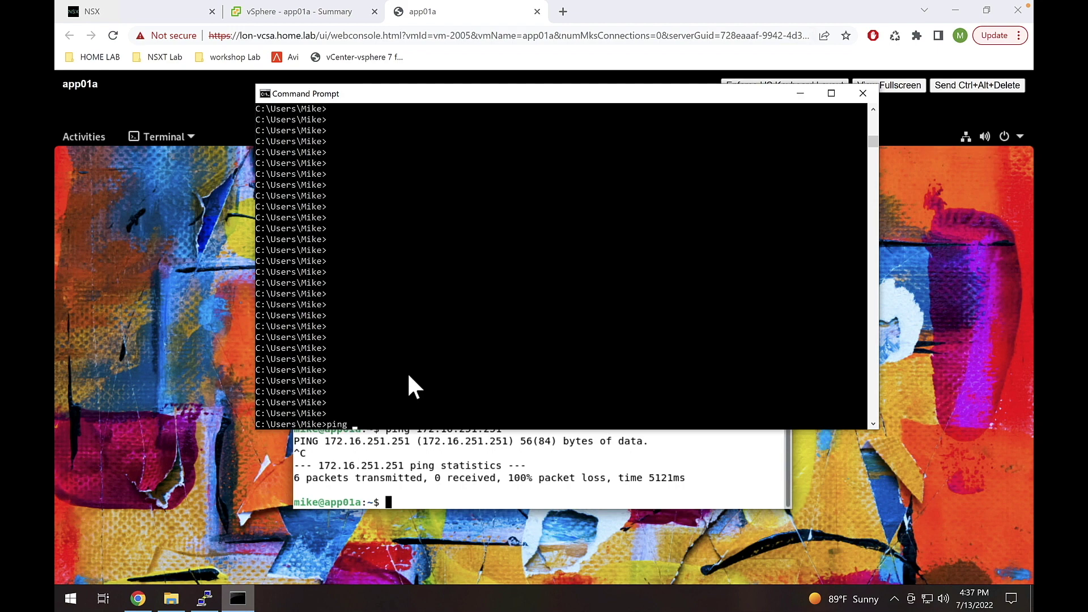
{"action": "type", "text": "20.20.20.1"}
{"action": "key", "text": "Return"}
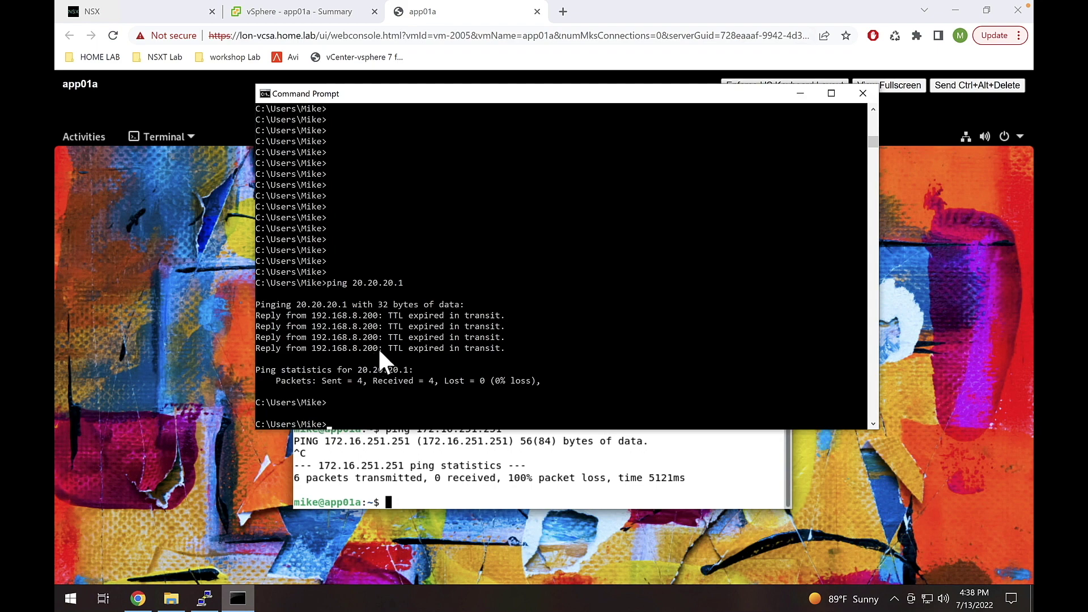
{"action": "left_click_drag", "start_coordinate": [378, 348], "coordinate": [366, 348]}
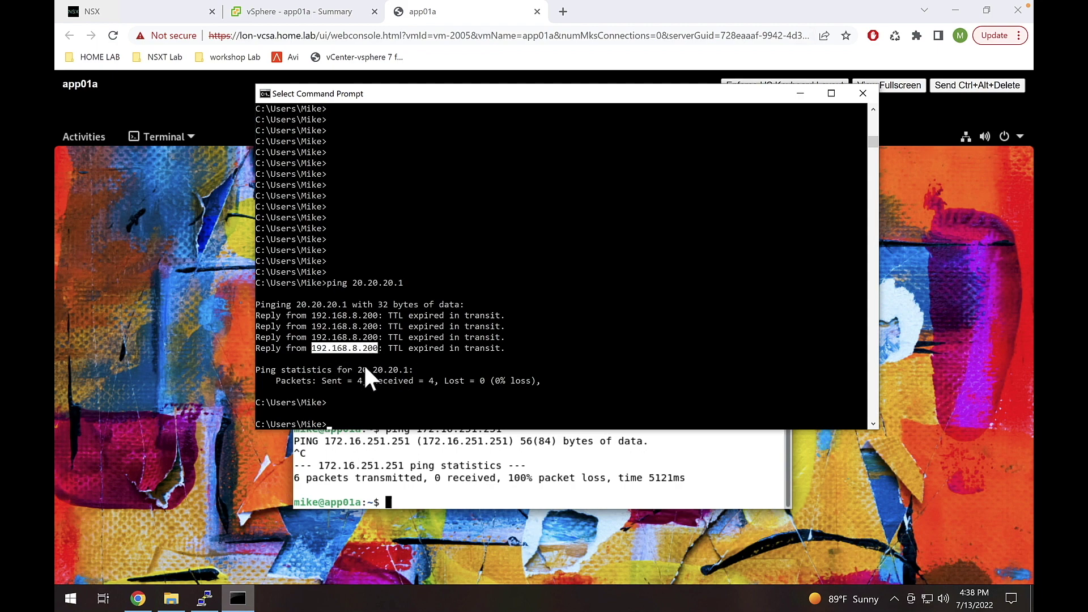
{"action": "left_click_drag", "start_coordinate": [357, 369], "coordinate": [382, 371]}
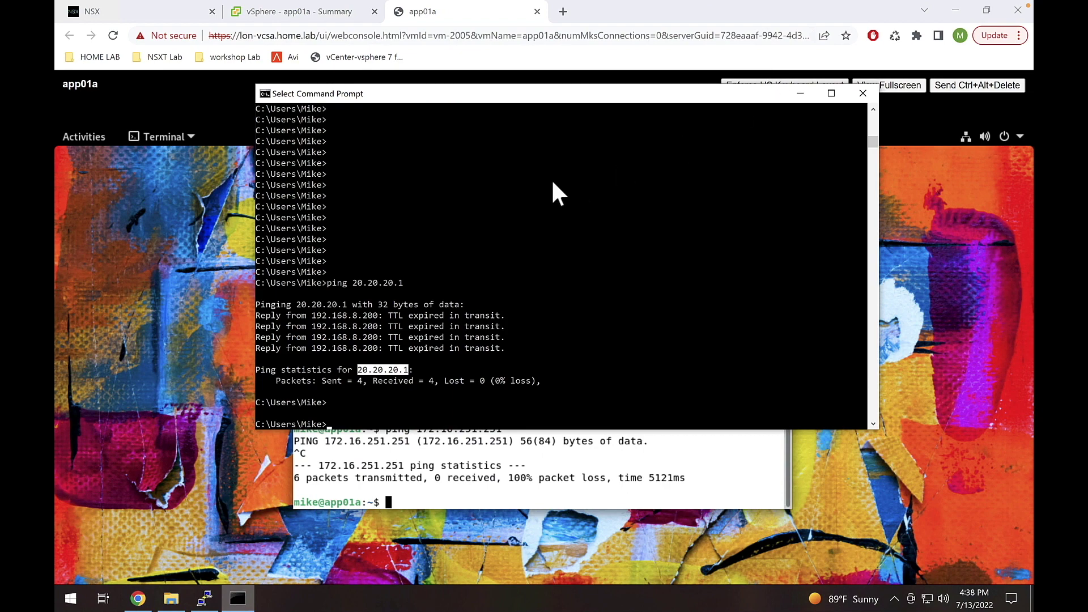
{"action": "left_click", "coordinate": [205, 598]}
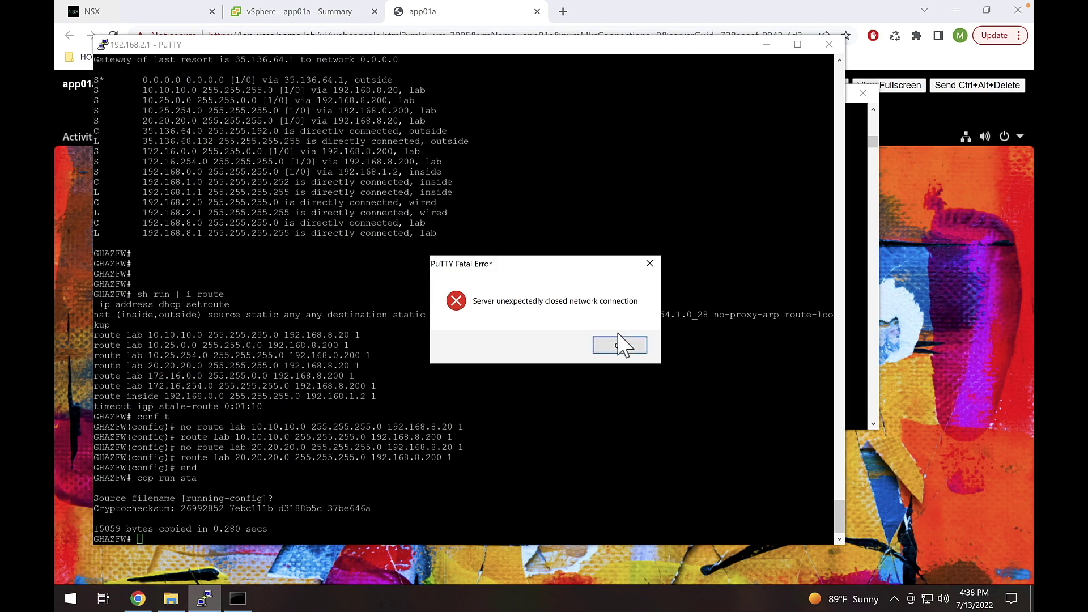
- Close the dropped firewall session and connect to the saved lon-compute1 session at 172.16.254.55
{"action": "left_click", "coordinate": [635, 349]}
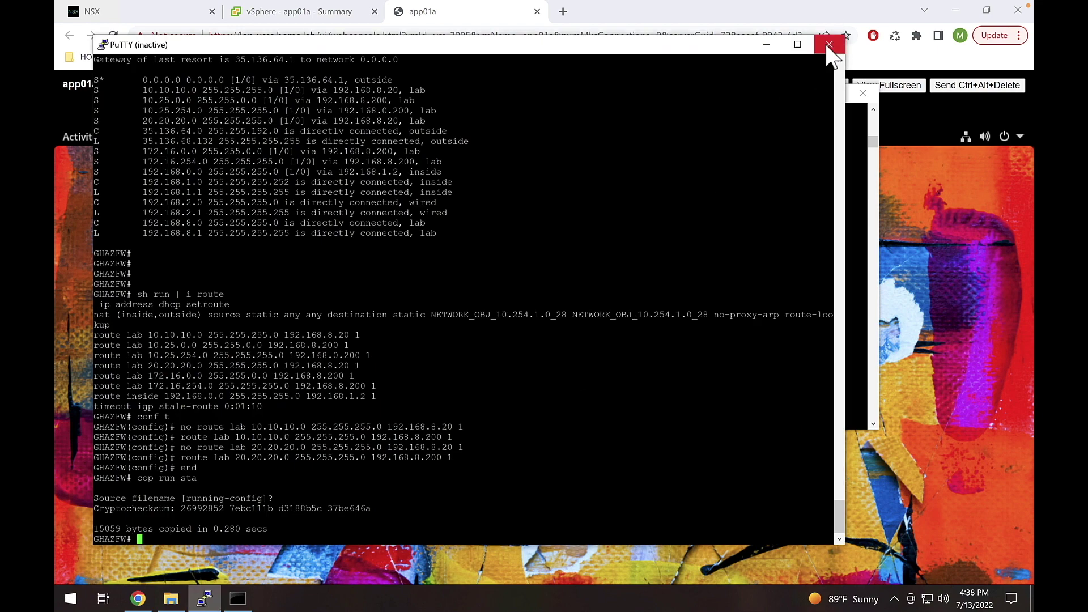
{"action": "left_click", "coordinate": [828, 46]}
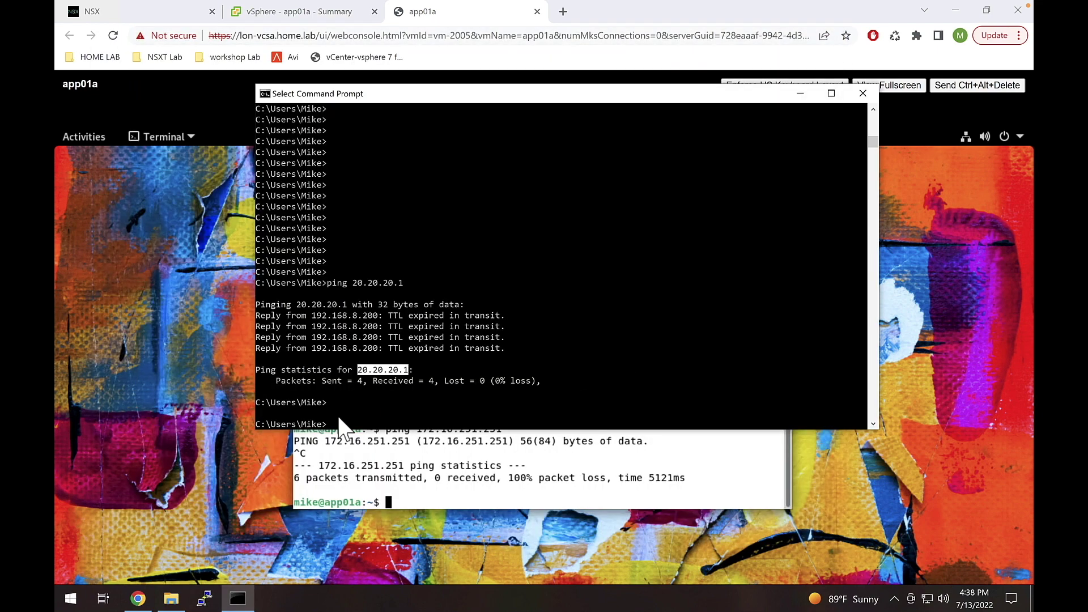
{"action": "right_click", "coordinate": [209, 604]}
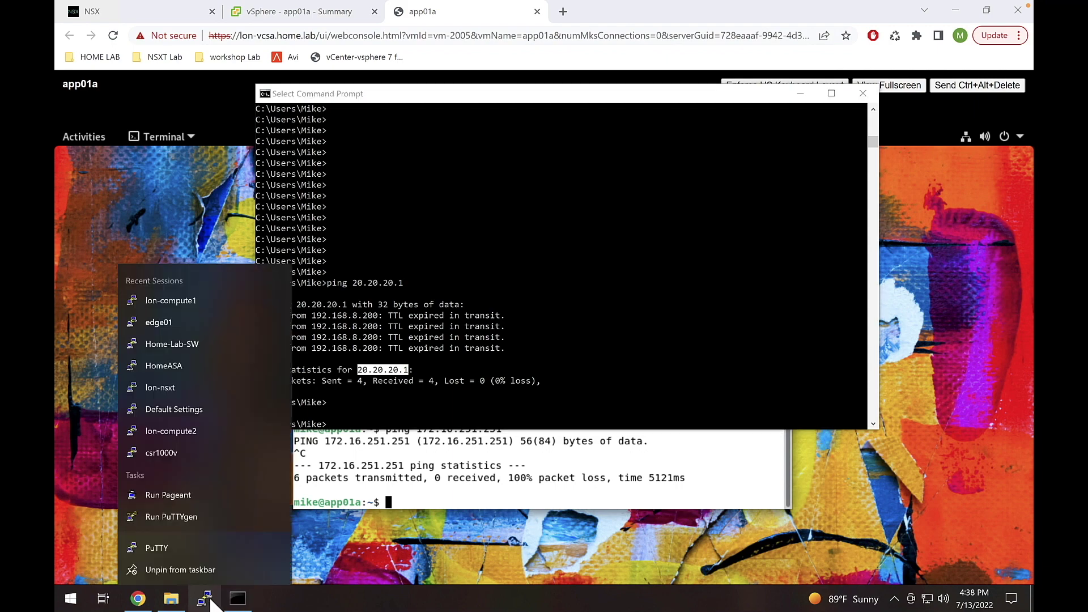
{"action": "left_click", "coordinate": [202, 548]}
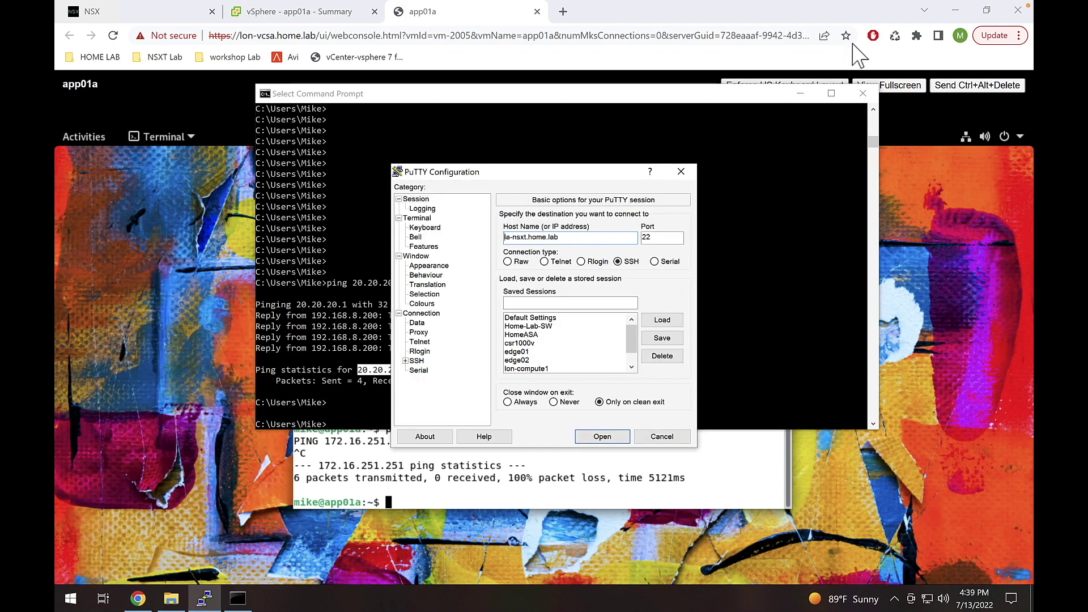
{"action": "left_click", "coordinate": [800, 93]}
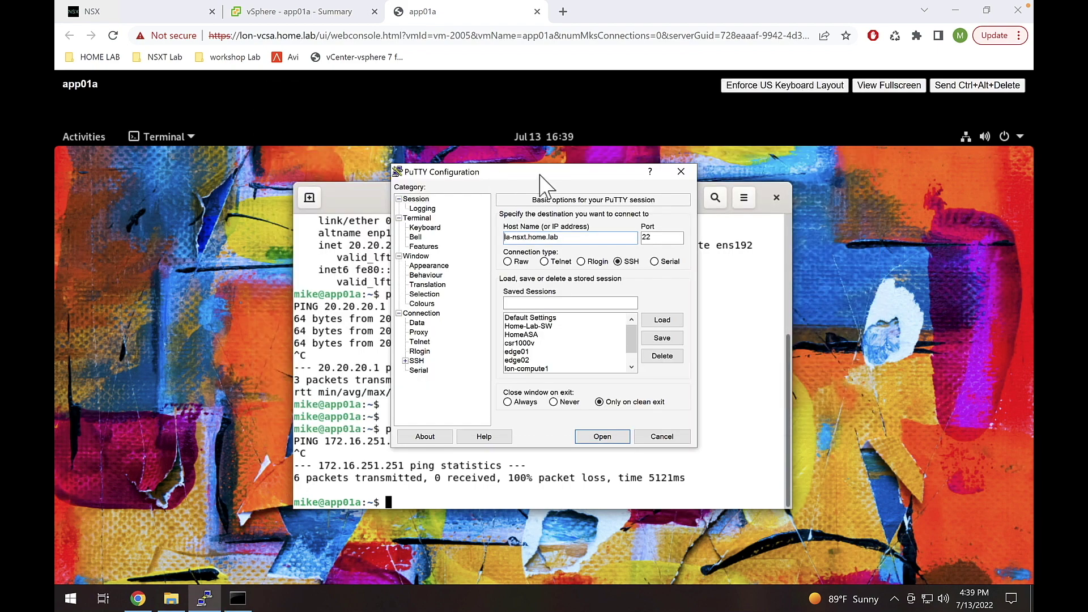
{"action": "left_click_drag", "start_coordinate": [543, 174], "coordinate": [757, 173]}
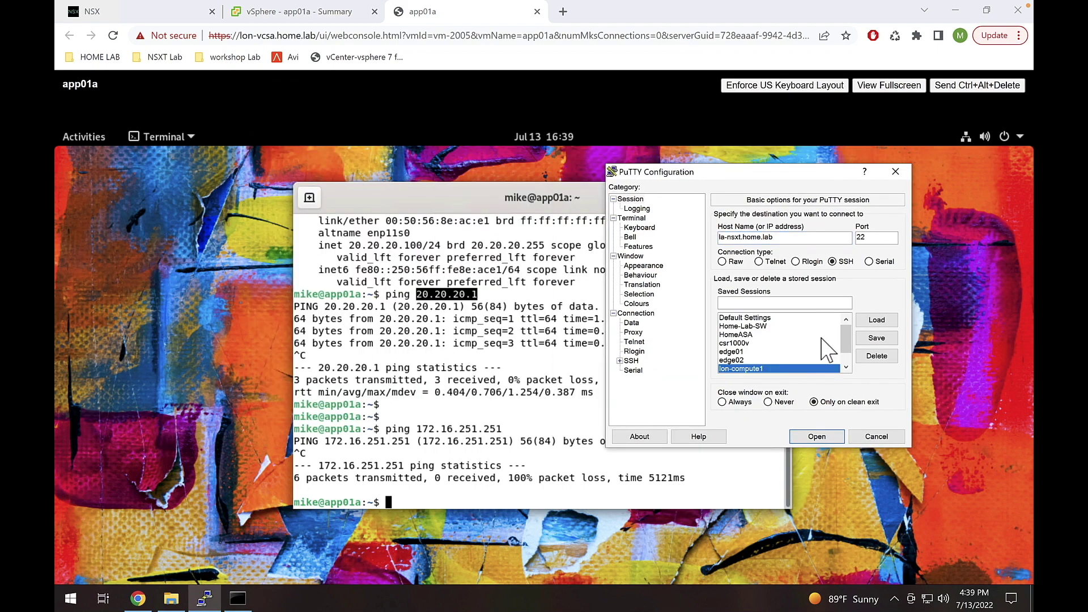
{"action": "left_click", "coordinate": [770, 368]}
{"action": "left_click", "coordinate": [872, 321]}
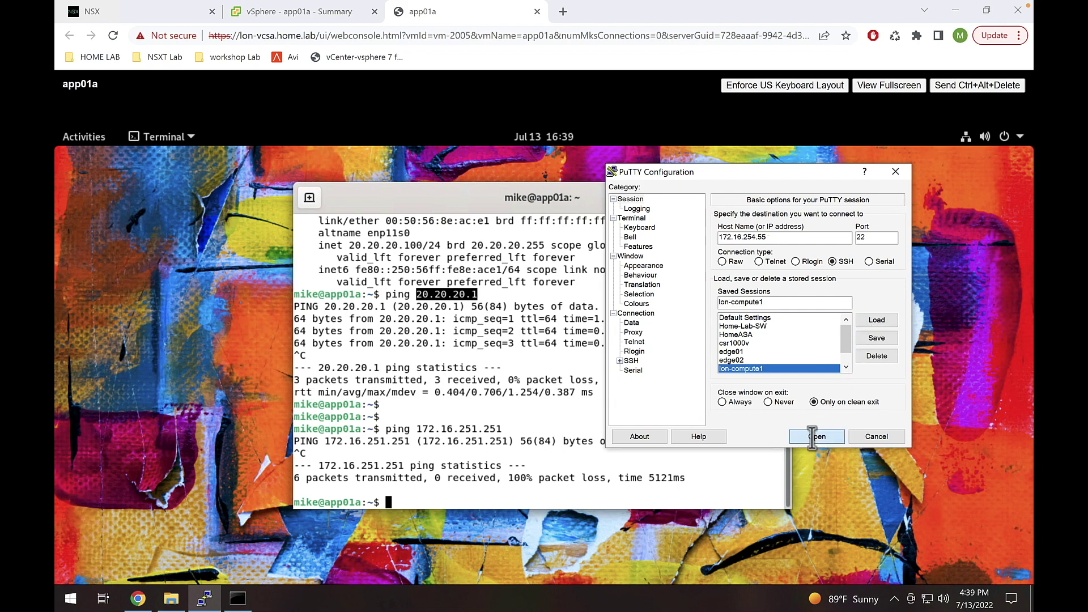
{"action": "left_click", "coordinate": [817, 435]}
- Log in as root, start nsxcli, and enlarge the terminal window
{"action": "type", "text": "root"}
{"action": "key", "text": "Return"}
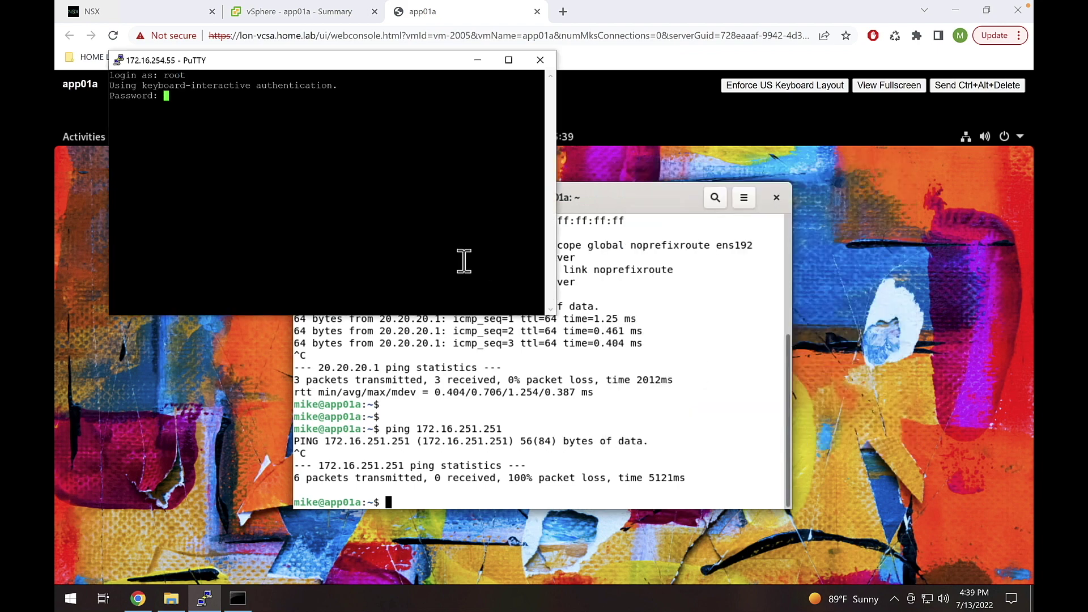
{"action": "key", "text": "Return"}
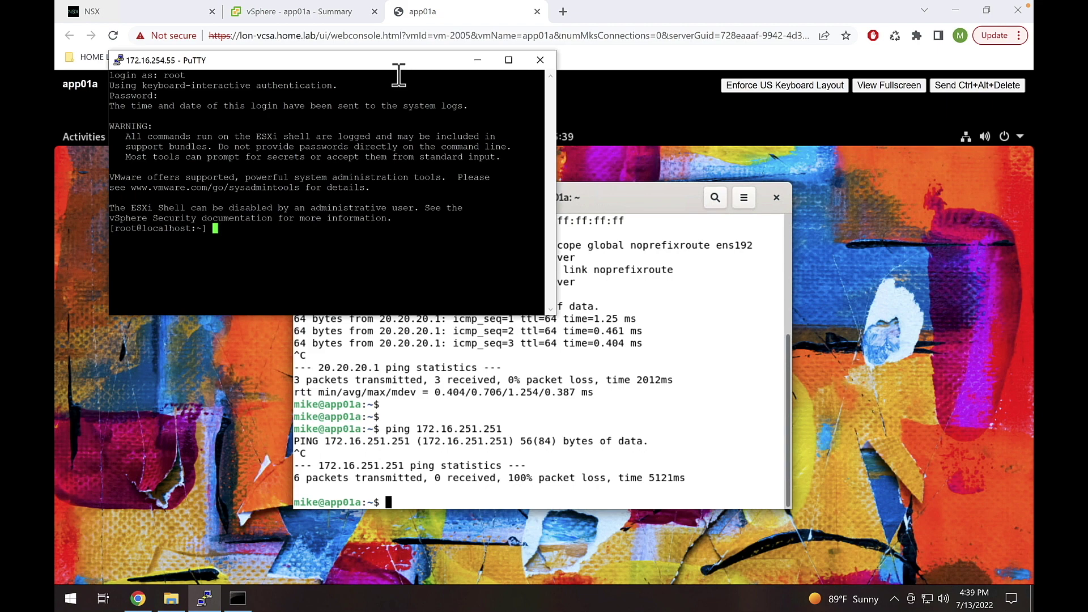
{"action": "type", "text": "nsxcli"}
{"action": "key", "text": "Return"}
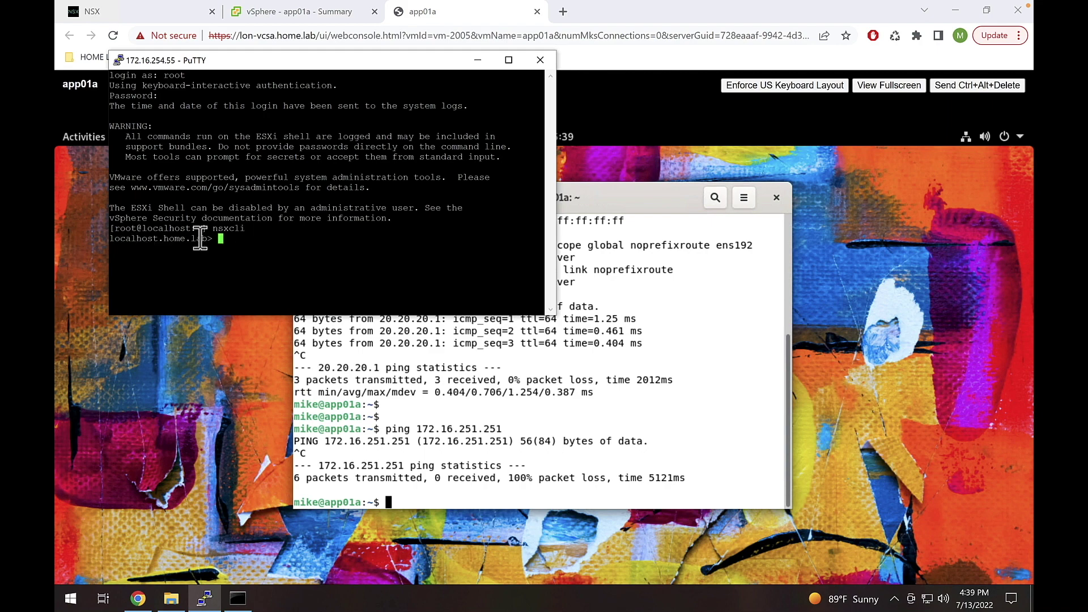
{"action": "mouse_move", "coordinate": [190, 228]}
{"action": "left_mouse_down"}
{"action": "mouse_move", "coordinate": [217, 242]}
{"action": "mouse_move", "coordinate": [199, 243]}
{"action": "left_mouse_up"}
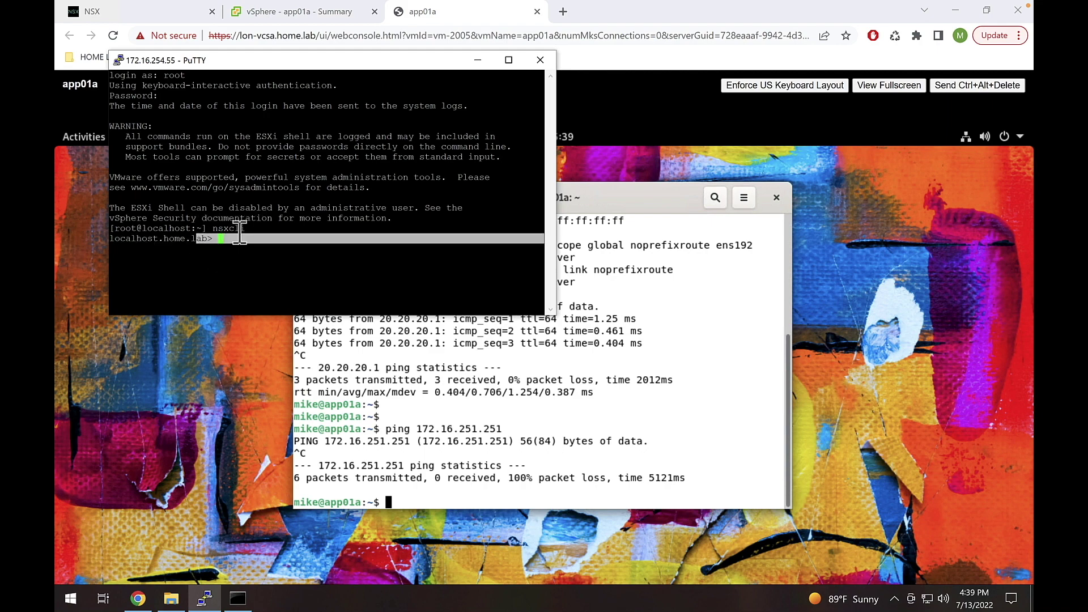
{"action": "left_click", "coordinate": [386, 218]}
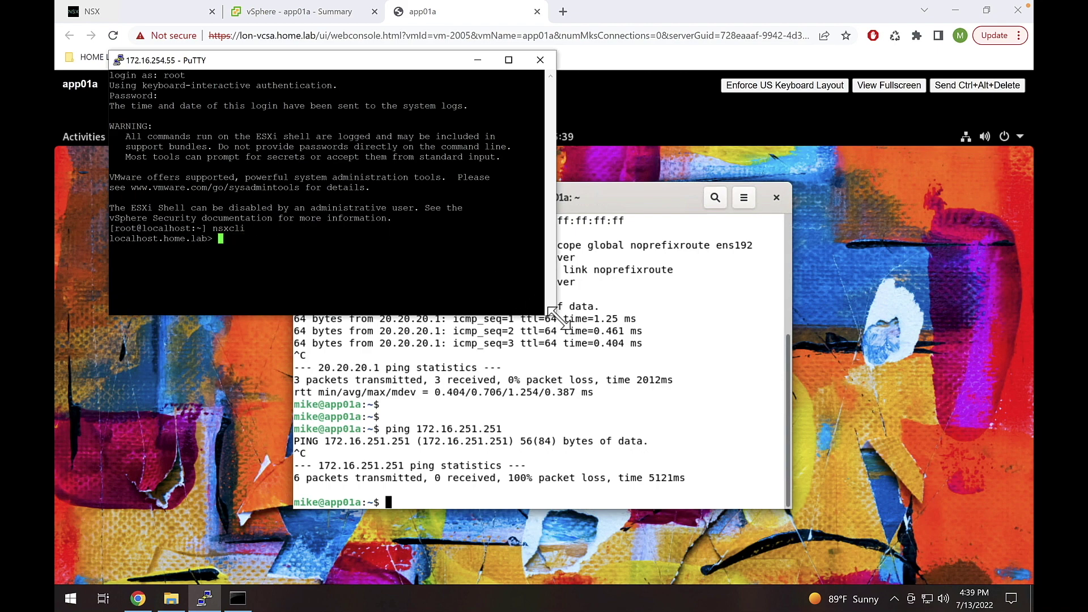
{"action": "left_click_drag", "start_coordinate": [554, 315], "coordinate": [853, 491]}
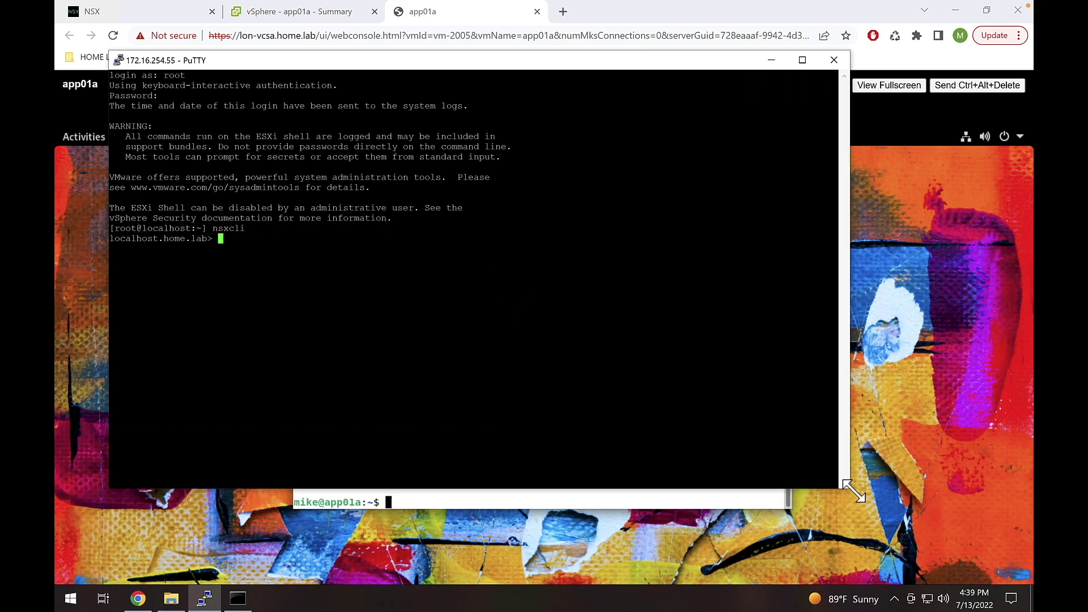
- Run get logical-routers, showing one router with 3 LIFs and 4 IPv4 routes
{"action": "type", "text": "get ?"}
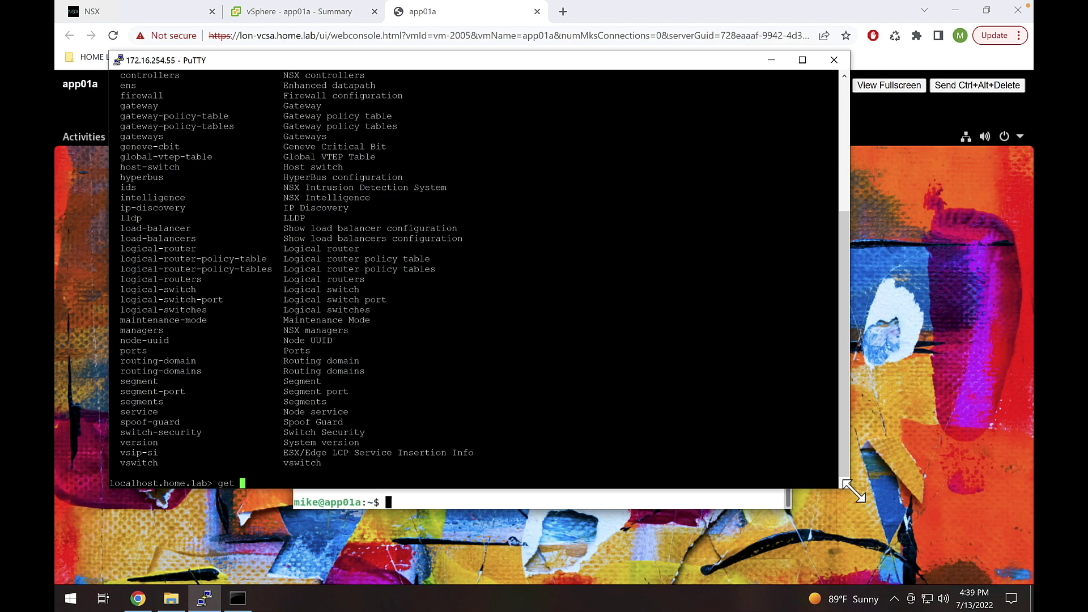
{"action": "type", "text": "f?"}
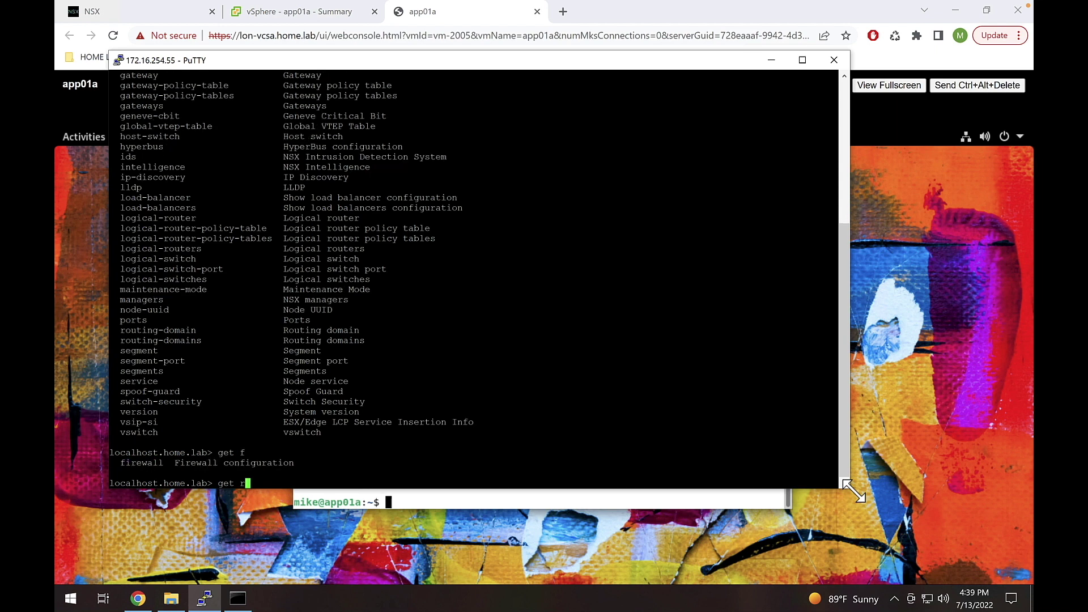
{"action": "key", "text": "BackSpace"}
{"action": "type", "text": "r"}
{"action": "key", "text": "Tab"}
{"action": "key", "text": "BackSpace"}
{"action": "key", "text": "BackSpace"}
{"action": "key", "text": "BackSpace"}
{"action": "key", "text": "BackSpace"}
{"action": "key", "text": "BackSpace"}
{"action": "key", "text": "BackSpace"}
{"action": "key", "text": "BackSpace"}
{"action": "key", "text": "BackSpace"}
{"action": "key", "text": "BackSpace"}
{"action": "key", "text": "BackSpace"}
{"action": "key", "text": "BackSpace"}
{"action": "key", "text": "BackSpace"}
{"action": "key", "text": "BackSpace"}
{"action": "key", "text": "BackSpace"}
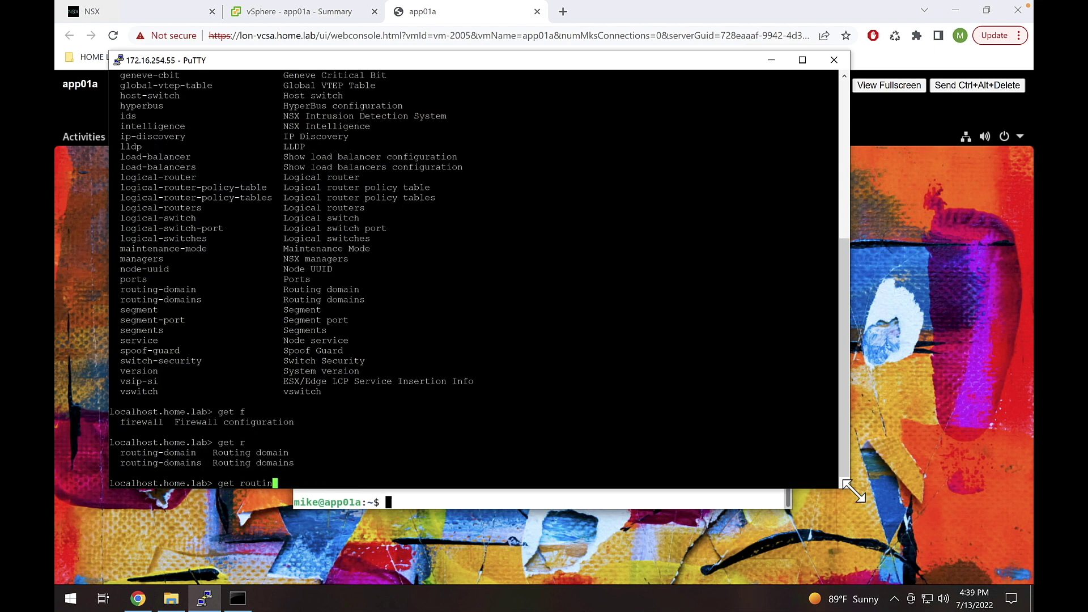
{"action": "type", "text": "logical-routers"}
{"action": "key", "text": "Return"}
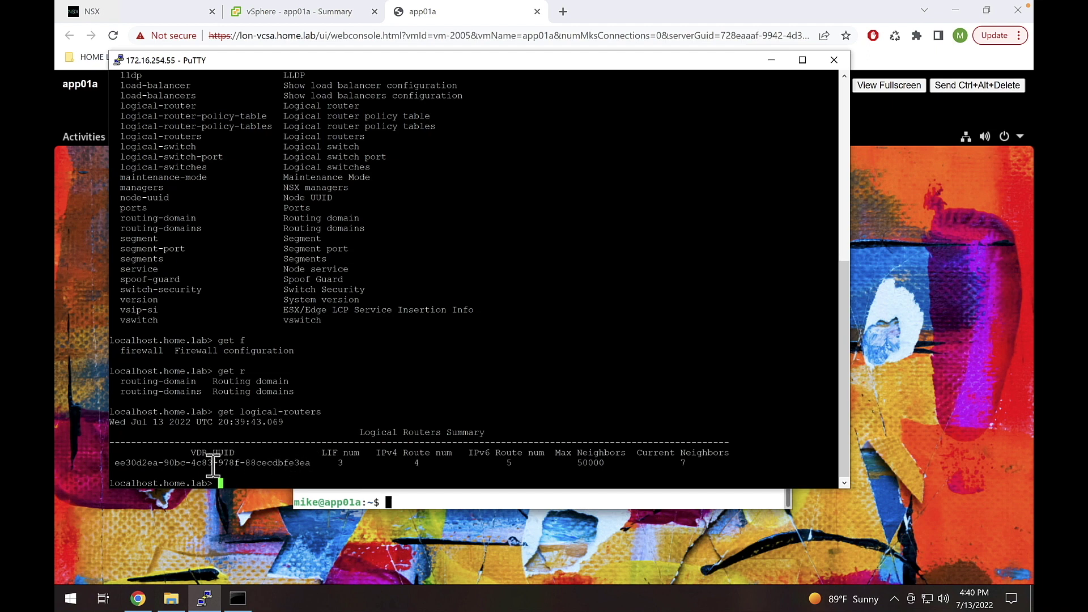
{"action": "left_click_drag", "start_coordinate": [114, 462], "coordinate": [309, 464]}
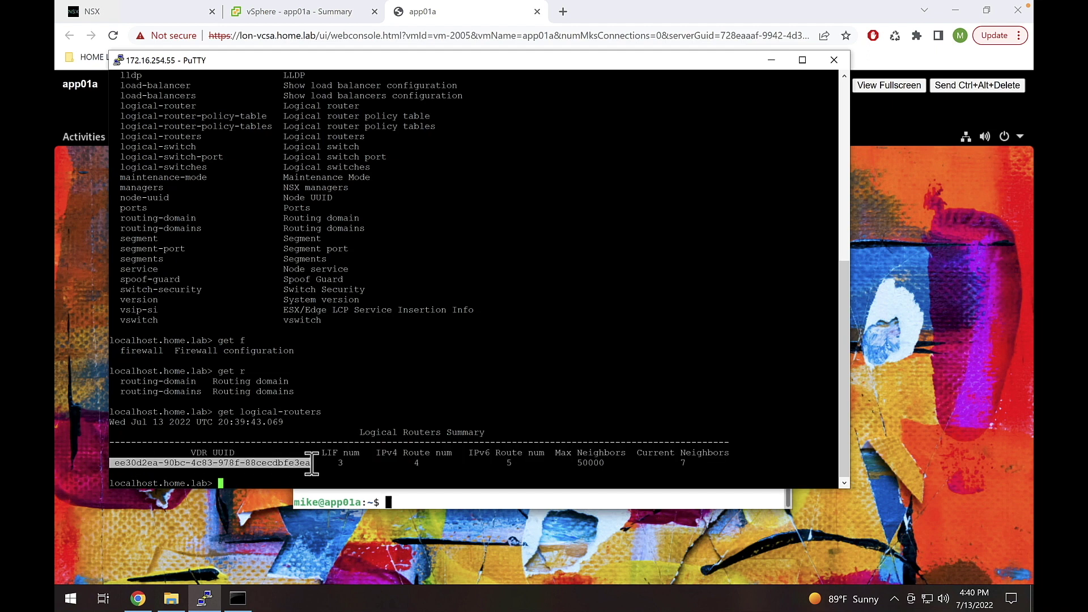
{"action": "left_click", "coordinate": [416, 465]}
{"action": "double_click", "coordinate": [415, 463]}
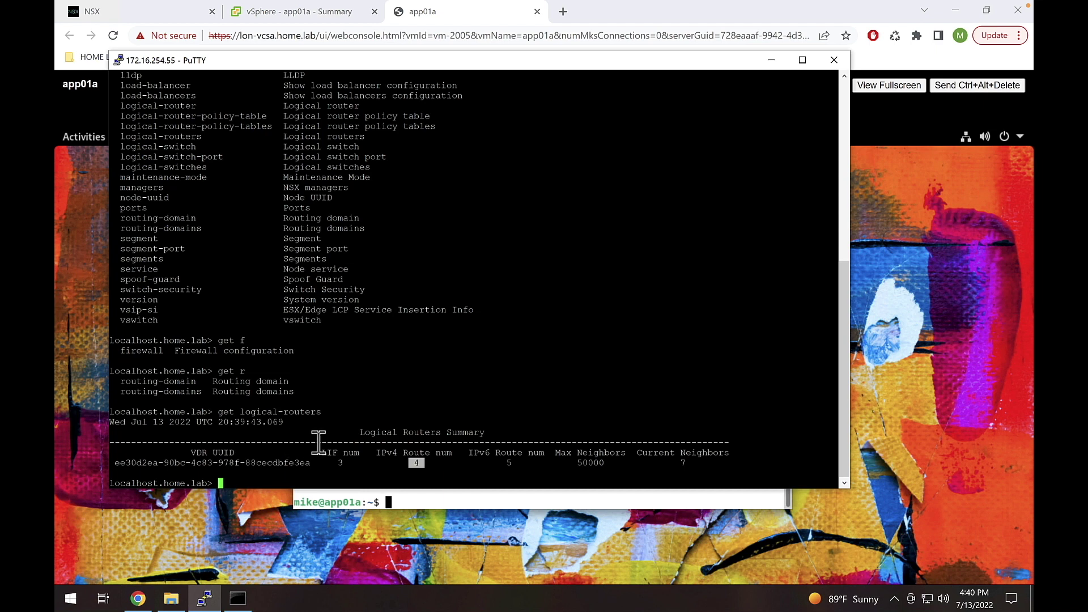
{"action": "type", "text": "get logical-router"}
- Check the uuid argument get logical-router expects and paste in the router's UUID
{"action": "key", "text": "question"}
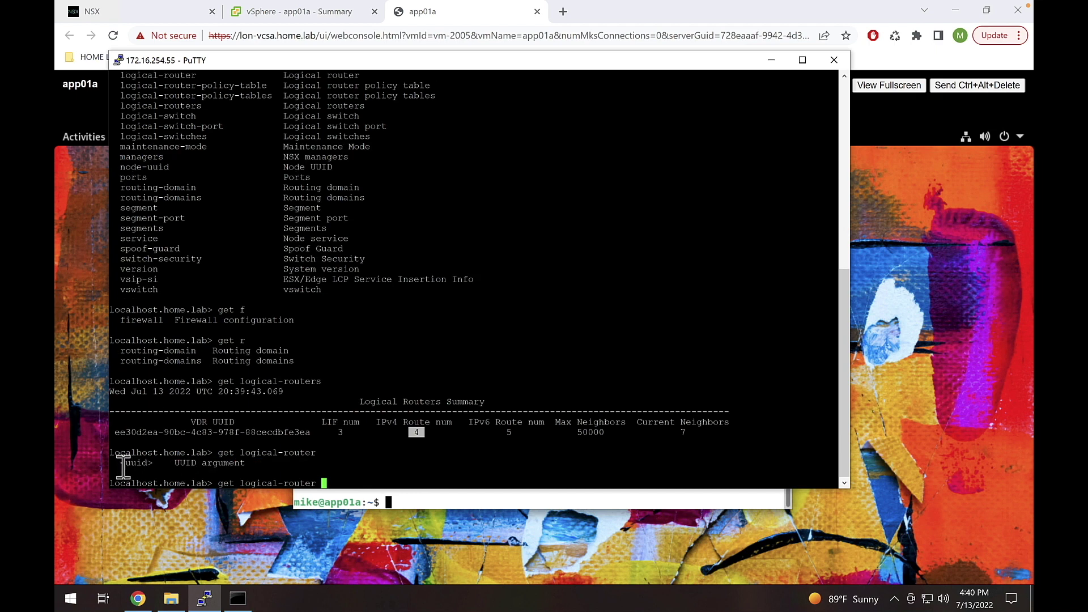
{"action": "left_click_drag", "start_coordinate": [120, 464], "coordinate": [154, 467]}
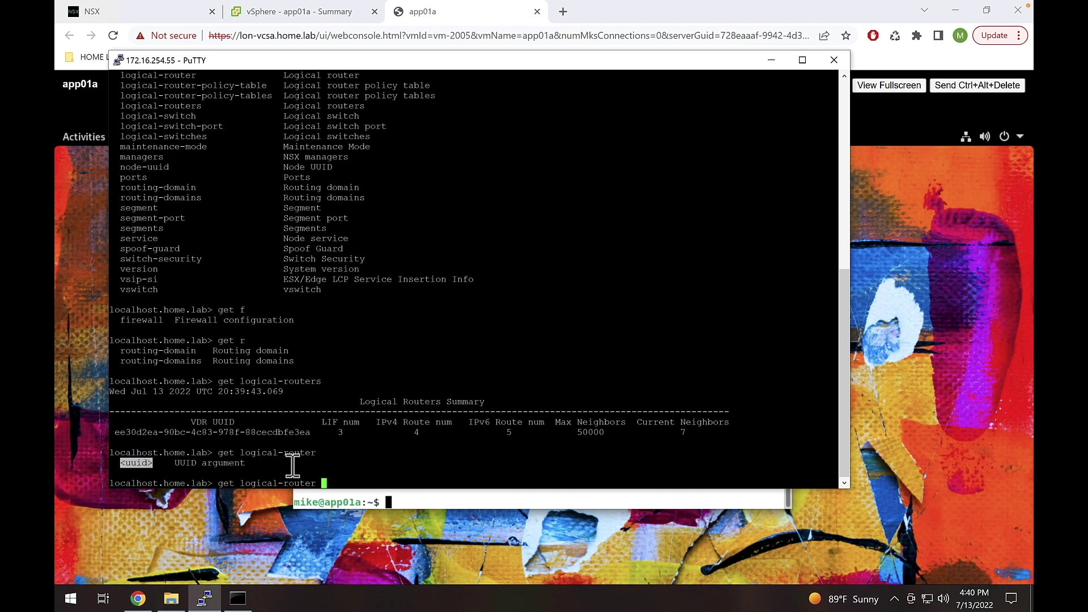
{"action": "left_click", "coordinate": [220, 485]}
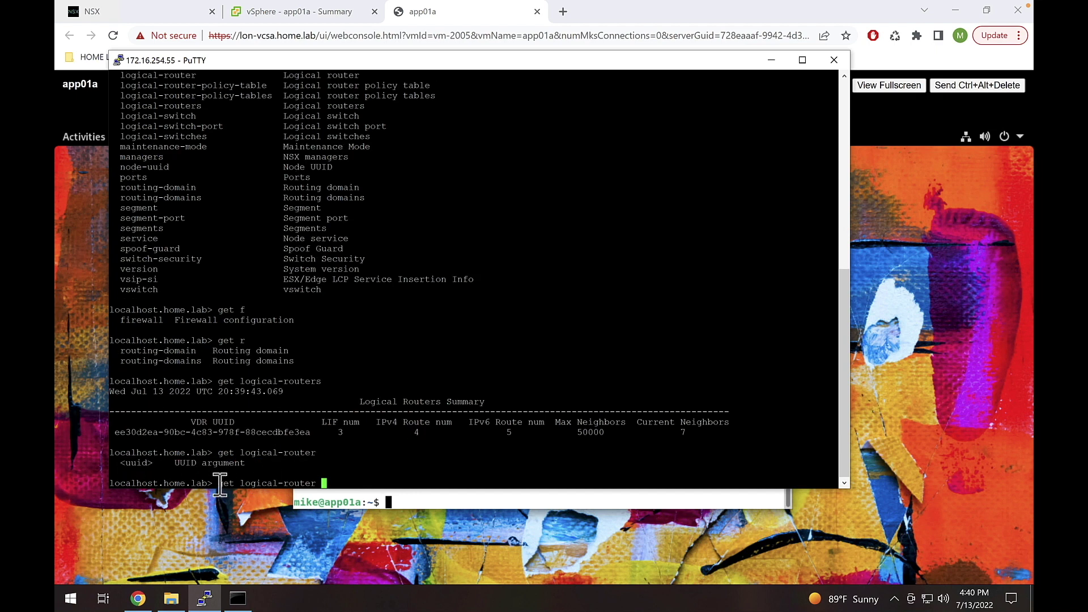
{"action": "left_click", "coordinate": [317, 480]}
{"action": "left_click_drag", "start_coordinate": [309, 432], "coordinate": [119, 433]}
{"action": "right_click", "coordinate": [119, 432]}
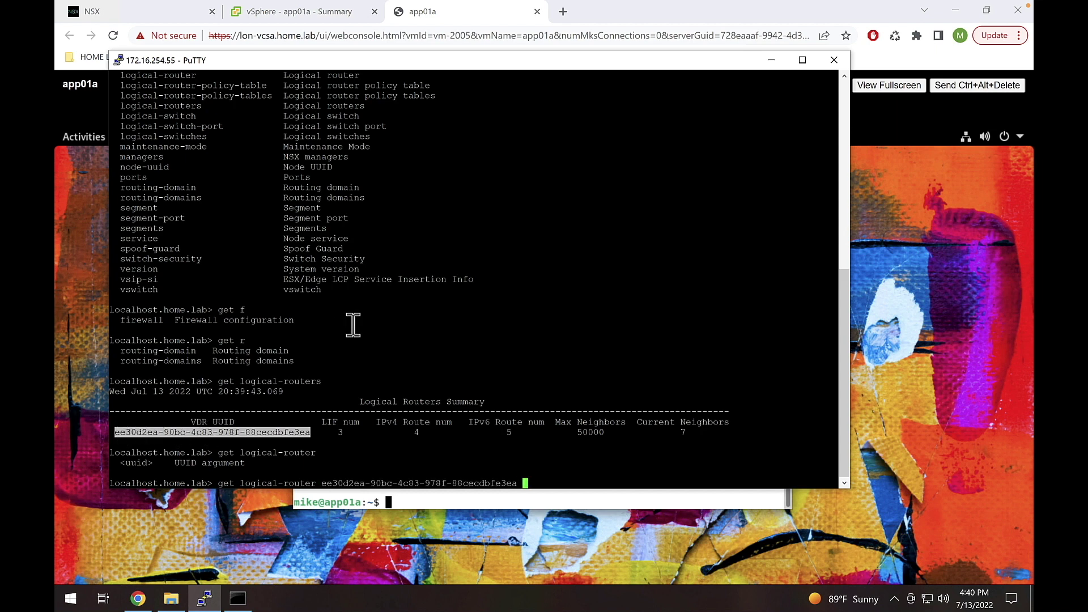
{"action": "key", "text": "Tab"}
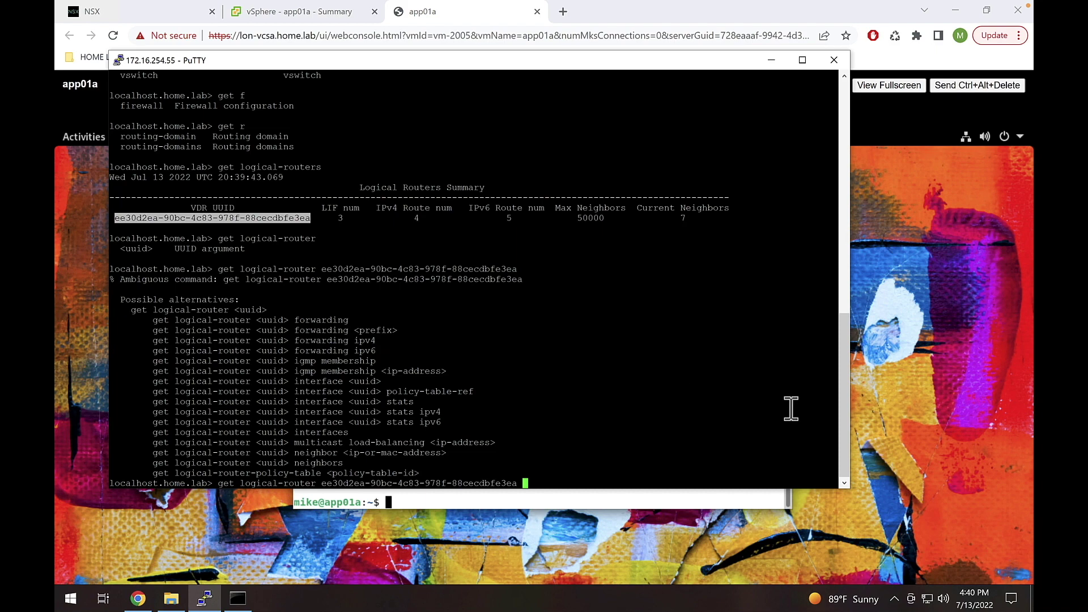
- Append 'forwarding' to the router command and run it to list the forwarding table
{"action": "left_click_drag", "start_coordinate": [847, 430], "coordinate": [830, 391]}
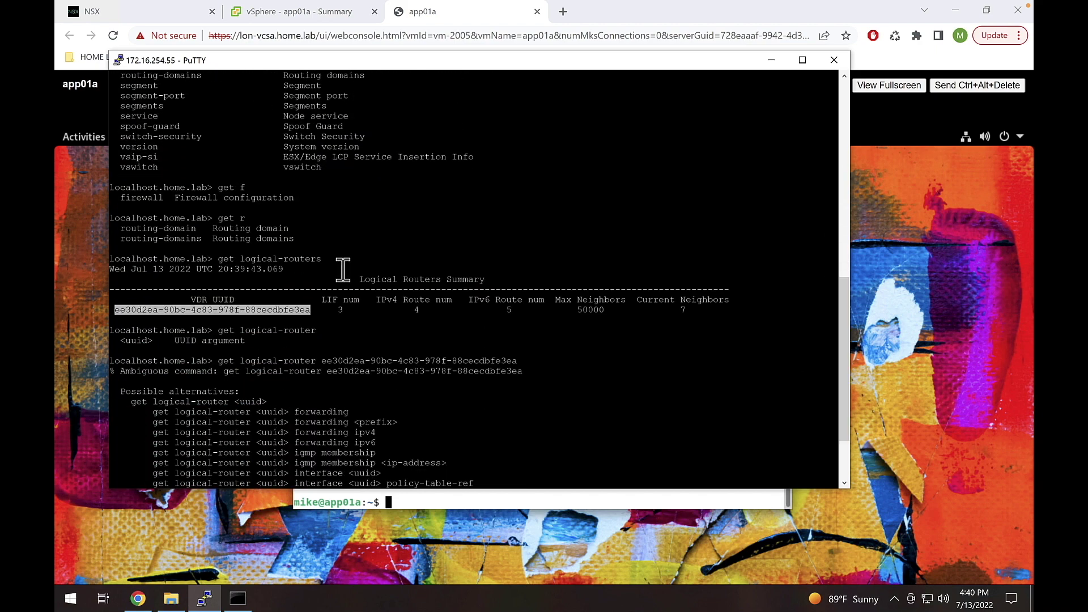
{"action": "left_click_drag", "start_coordinate": [220, 188], "coordinate": [240, 219]}
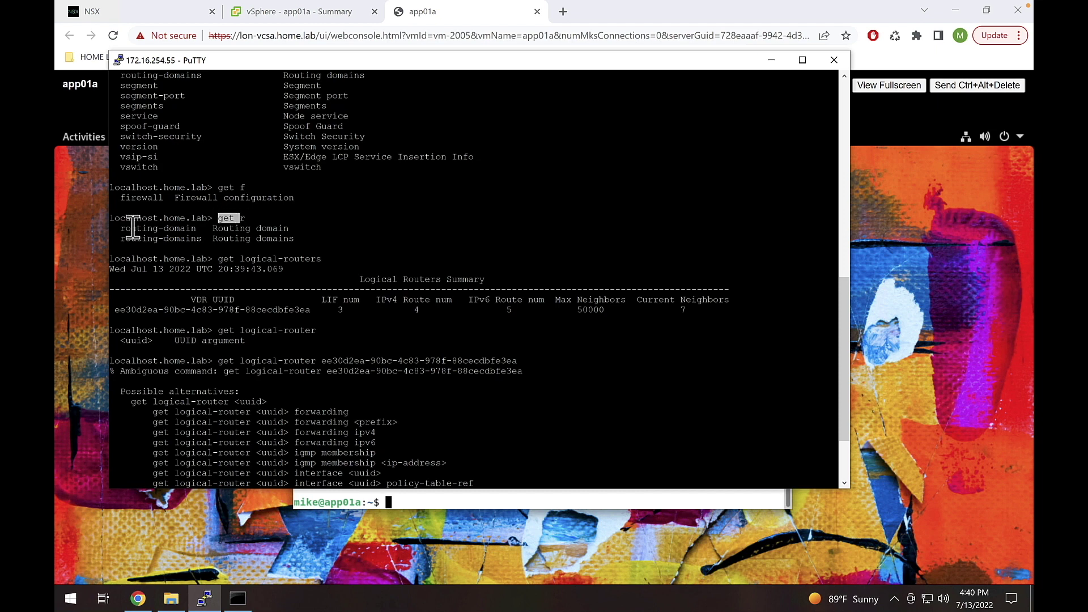
{"action": "left_click_drag", "start_coordinate": [116, 228], "coordinate": [196, 238]}
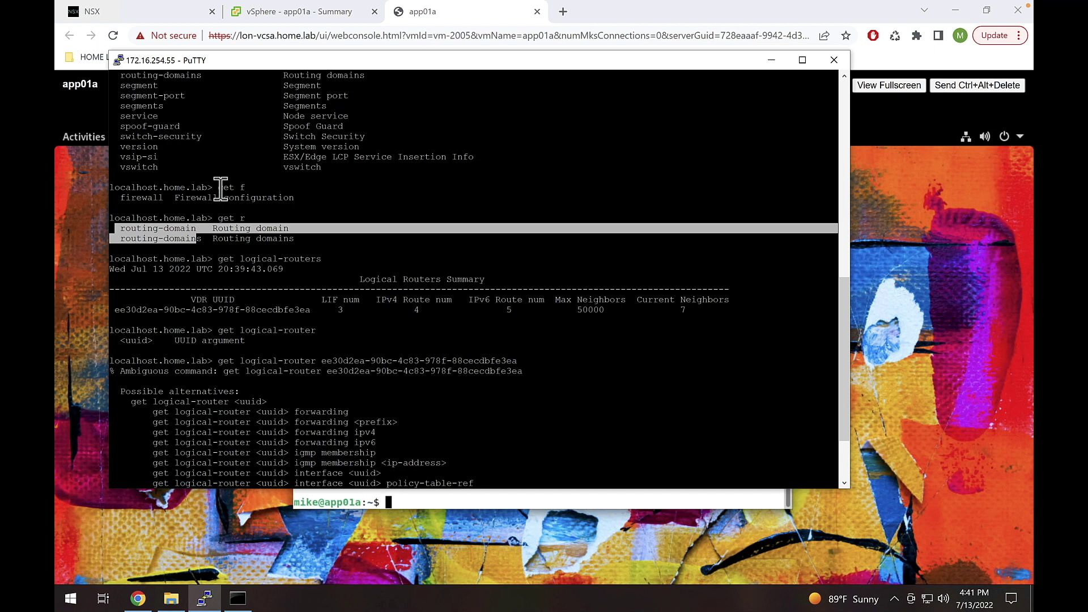
{"action": "left_click_drag", "start_coordinate": [219, 188], "coordinate": [251, 218]}
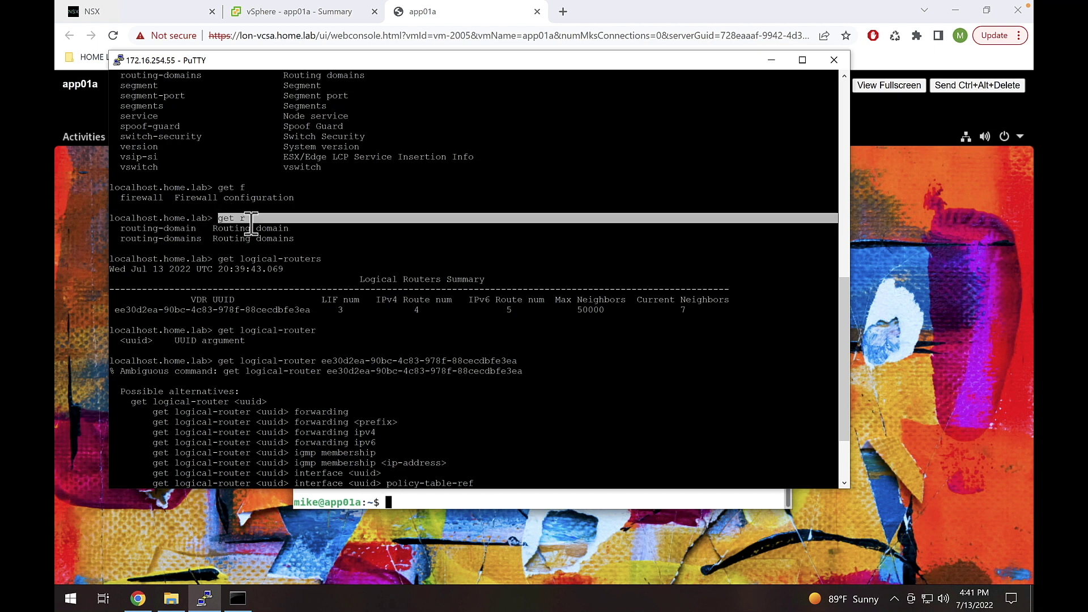
{"action": "left_click_drag", "start_coordinate": [125, 229], "coordinate": [201, 230]}
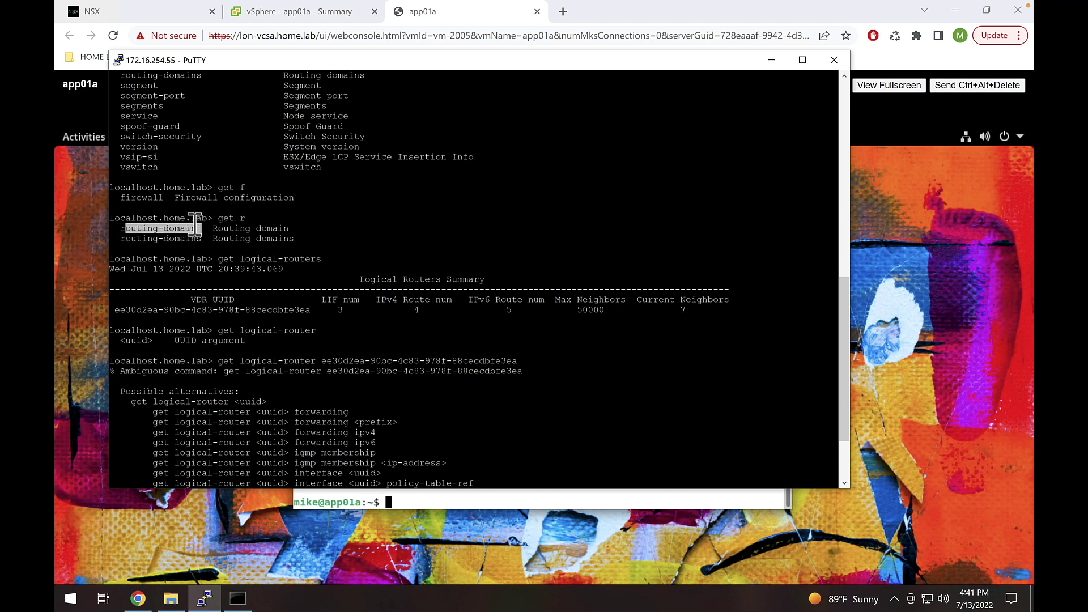
{"action": "left_click", "coordinate": [247, 219]}
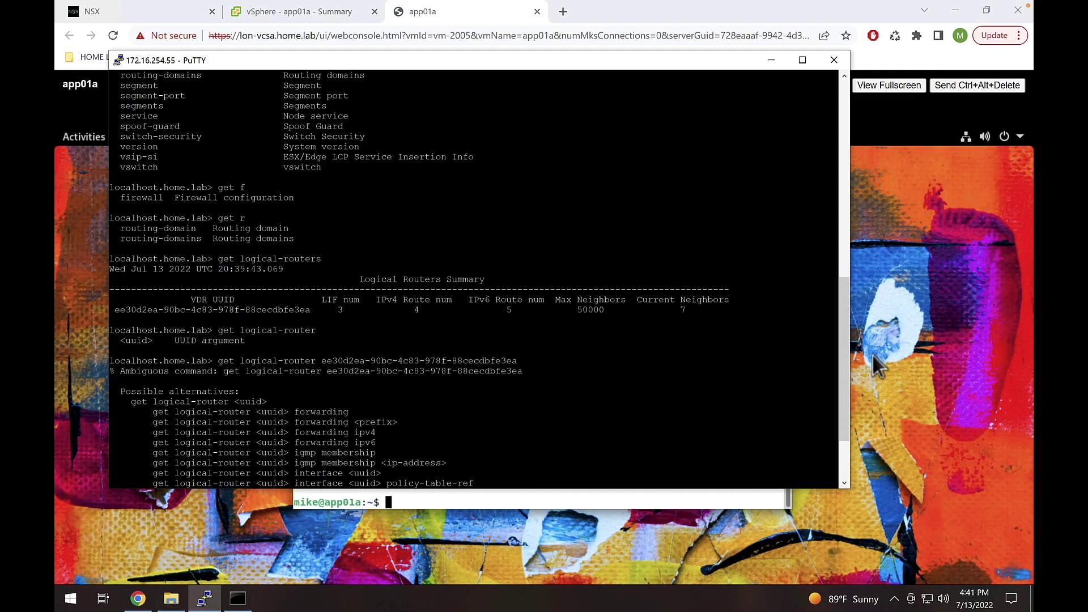
{"action": "left_click_drag", "start_coordinate": [841, 328], "coordinate": [841, 420]}
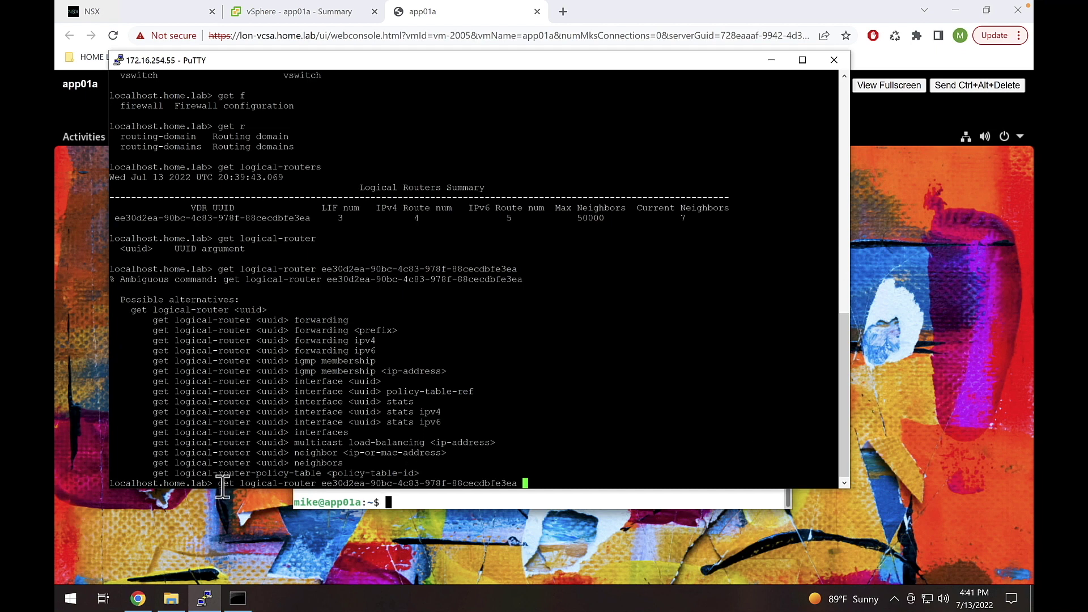
{"action": "left_click_drag", "start_coordinate": [213, 484], "coordinate": [517, 482]}
{"action": "left_click", "coordinate": [241, 488]}
{"action": "left_click", "coordinate": [517, 481]}
{"action": "left_click_drag", "start_coordinate": [347, 320], "coordinate": [295, 323]}
{"action": "right_click", "coordinate": [329, 321]}
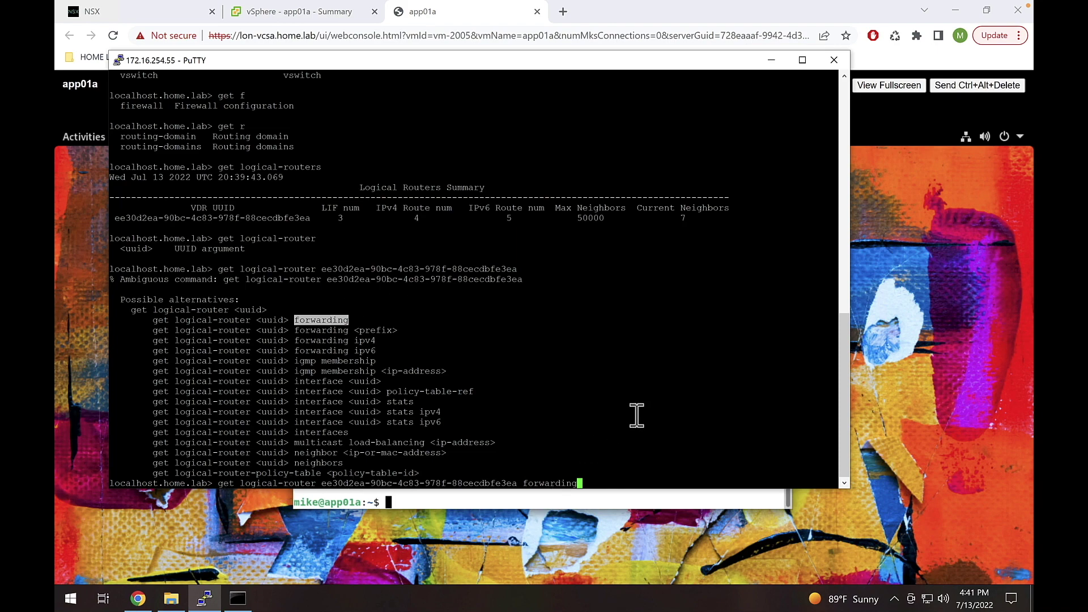
{"action": "key", "text": "Return"}
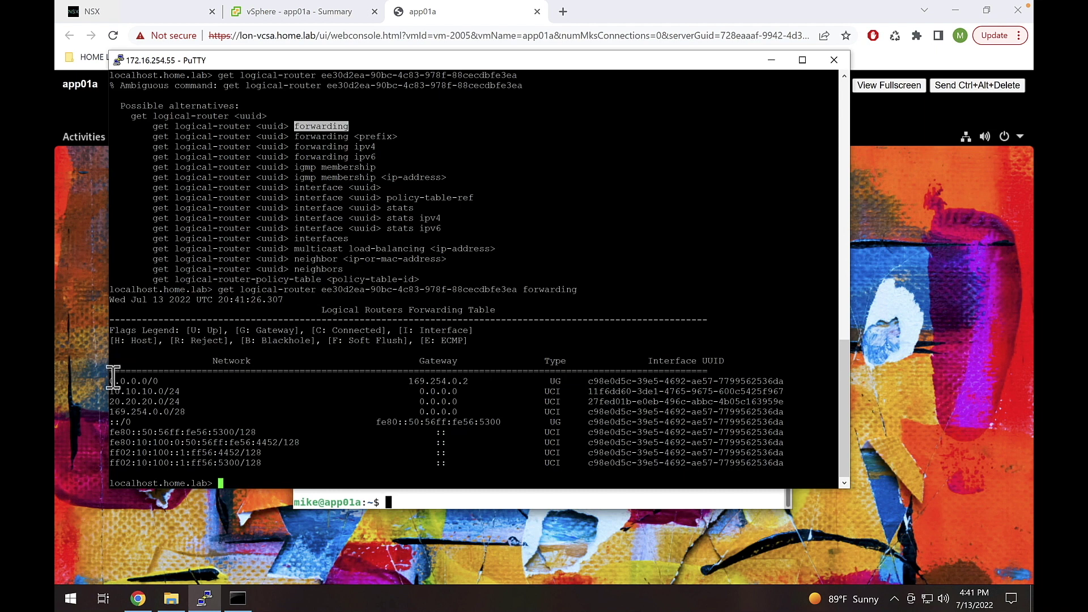
- Highlight the default route 0.0.0.0/0 and connected networks 10.10.10.0/24 and 20.20.20.0/24
{"action": "left_click_drag", "start_coordinate": [112, 381], "coordinate": [162, 382]}
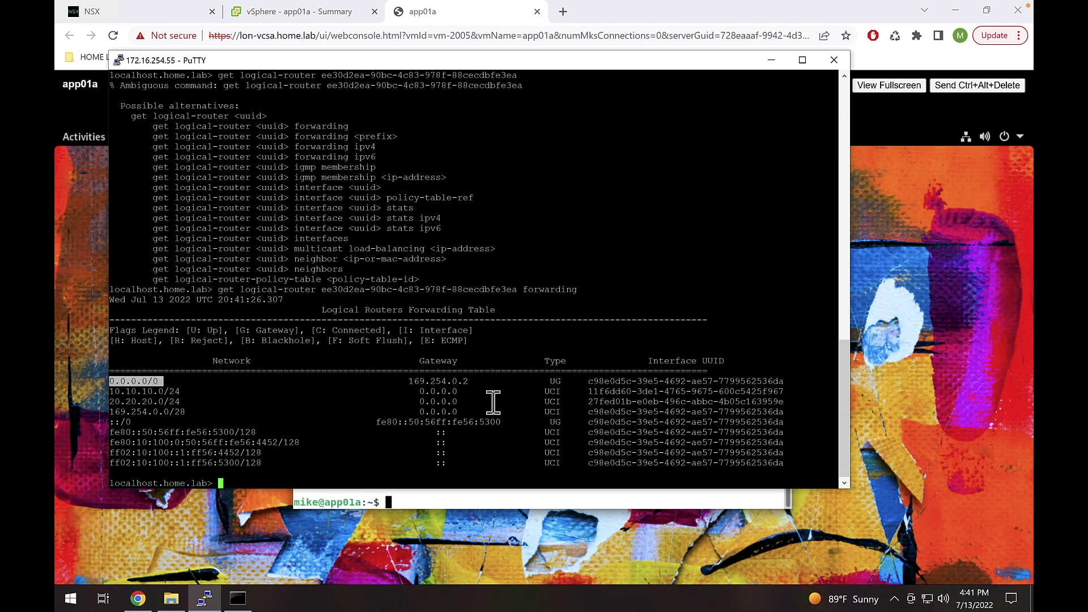
{"action": "left_click_drag", "start_coordinate": [409, 381], "coordinate": [467, 381]}
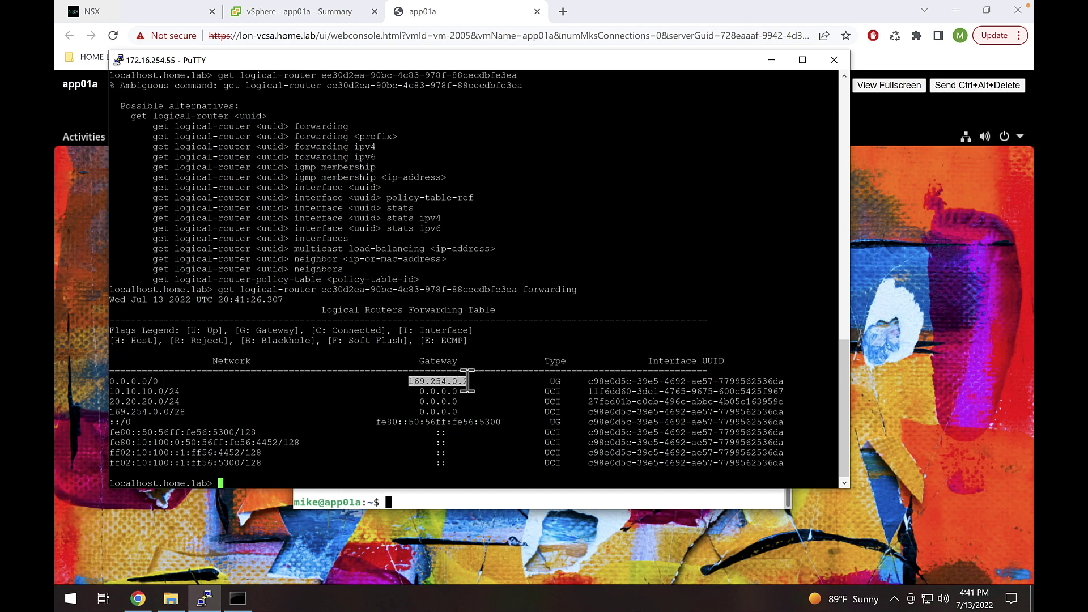
{"action": "left_click", "coordinate": [119, 391]}
{"action": "left_click_drag", "start_coordinate": [111, 391], "coordinate": [184, 391]}
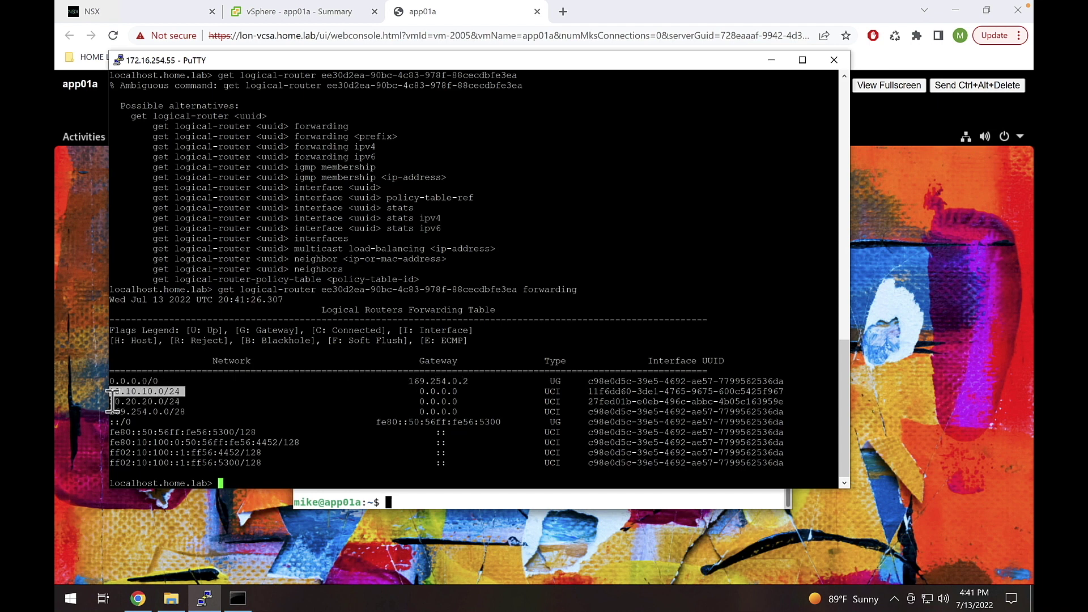
{"action": "left_click_drag", "start_coordinate": [111, 402], "coordinate": [177, 401]}
{"action": "left_click_drag", "start_coordinate": [158, 381], "coordinate": [111, 380]}
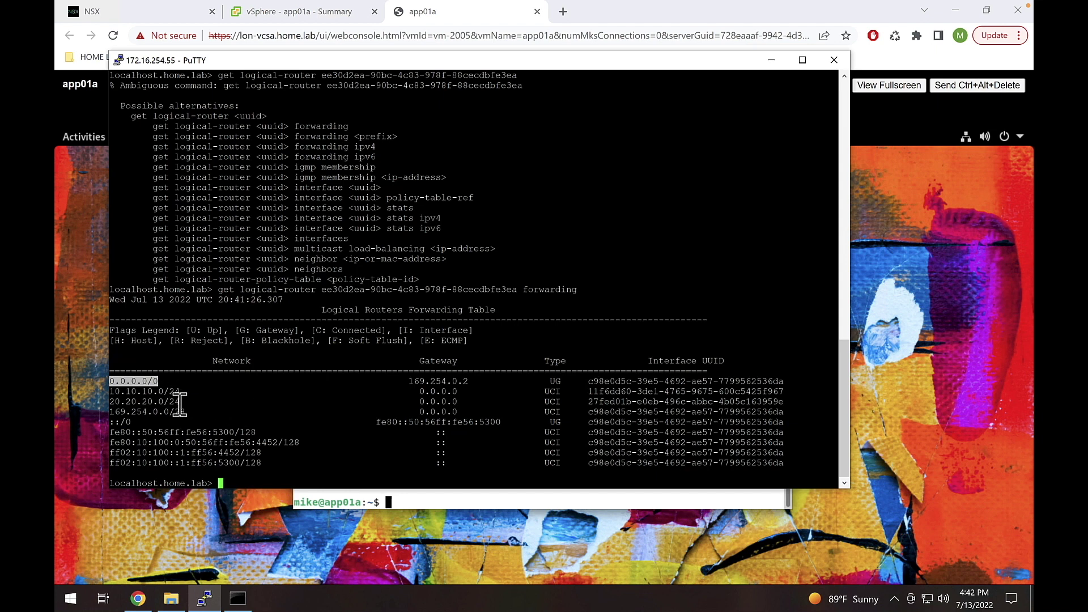
{"action": "left_click_drag", "start_coordinate": [181, 401], "coordinate": [115, 401]}
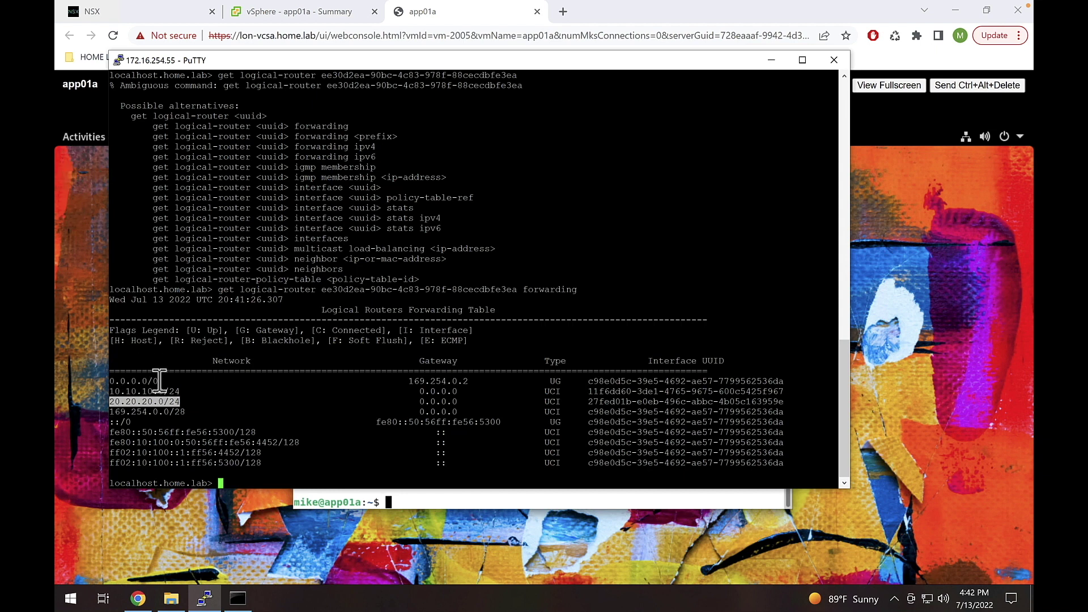
{"action": "left_click_drag", "start_coordinate": [158, 380], "coordinate": [109, 380]}
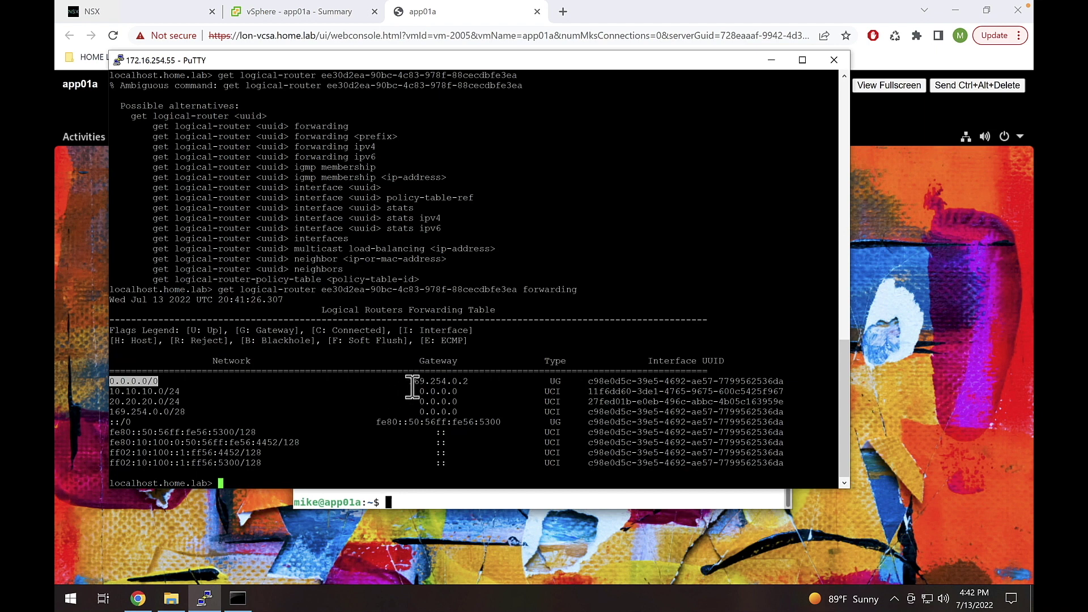
- Mark the default route's gateway 169.254.0.2 and interface UUID, and begin another get logical-router query
{"action": "left_click_drag", "start_coordinate": [403, 381], "coordinate": [475, 384]}
{"action": "left_click", "coordinate": [475, 385]}
{"action": "left_click_drag", "start_coordinate": [588, 382], "coordinate": [785, 381]}
{"action": "key", "text": "ctrl+c"}
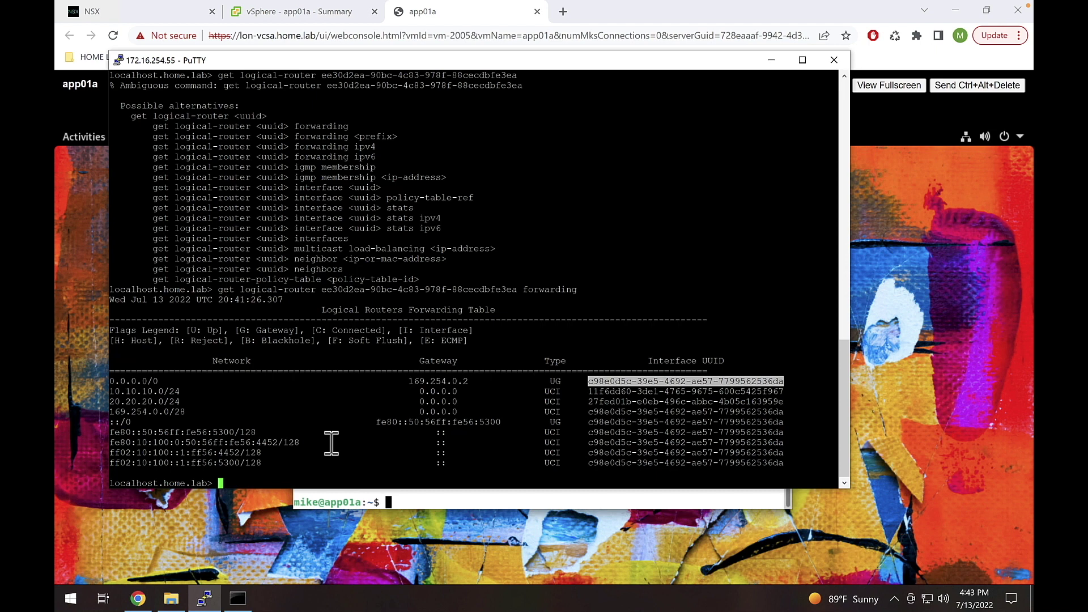
{"action": "type", "text": "get logical-router"}
- Query the router's interface using the router UUID and the default route's interface UUID
{"action": "left_click_drag", "start_coordinate": [324, 290], "coordinate": [513, 289]}
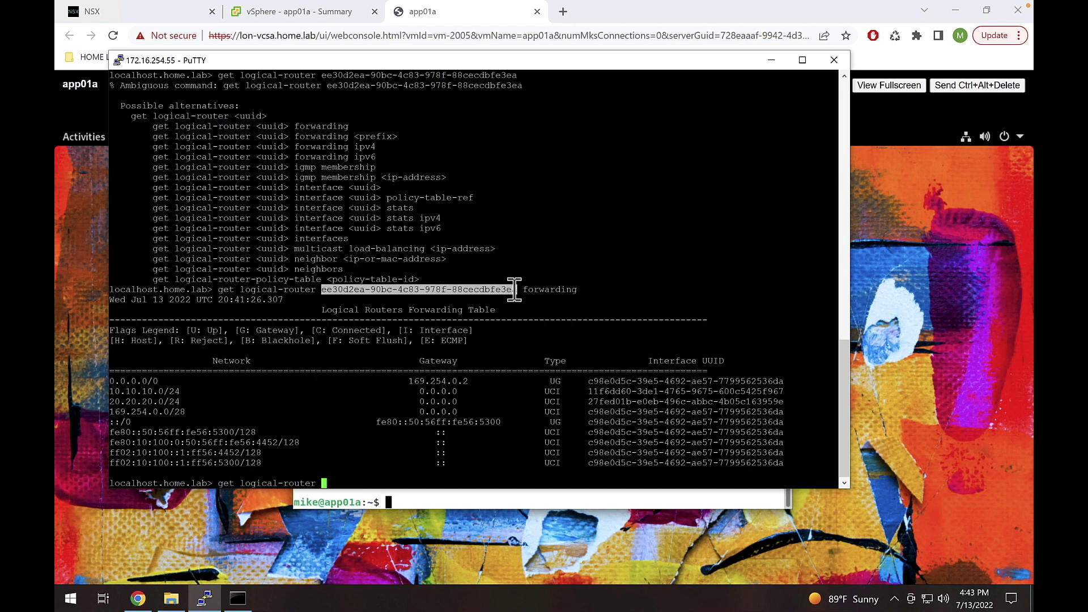
{"action": "right_click", "coordinate": [514, 289]}
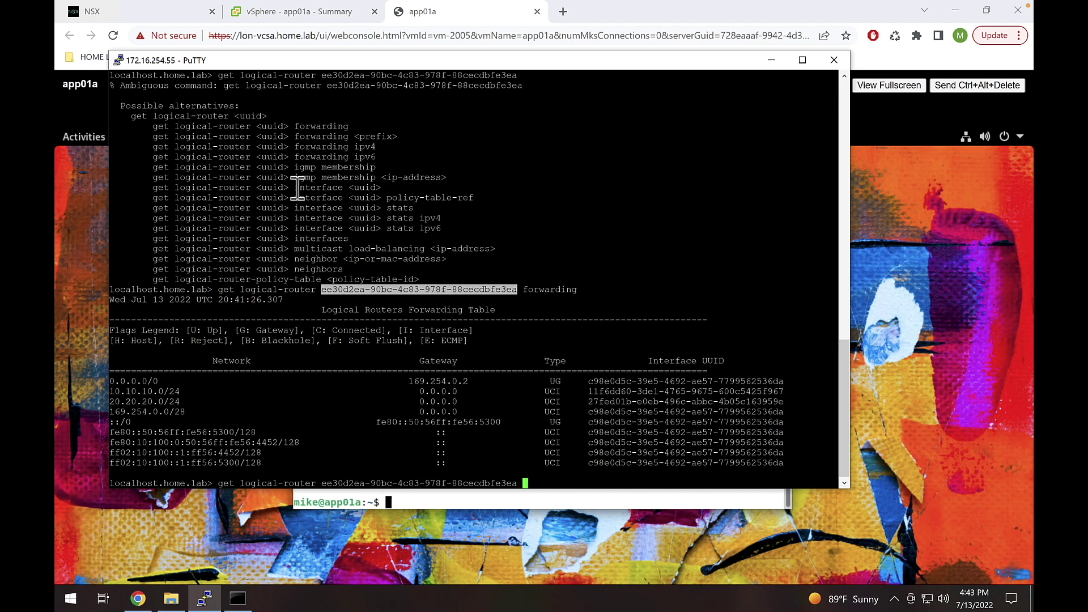
{"action": "left_click_drag", "start_coordinate": [295, 187], "coordinate": [341, 188]}
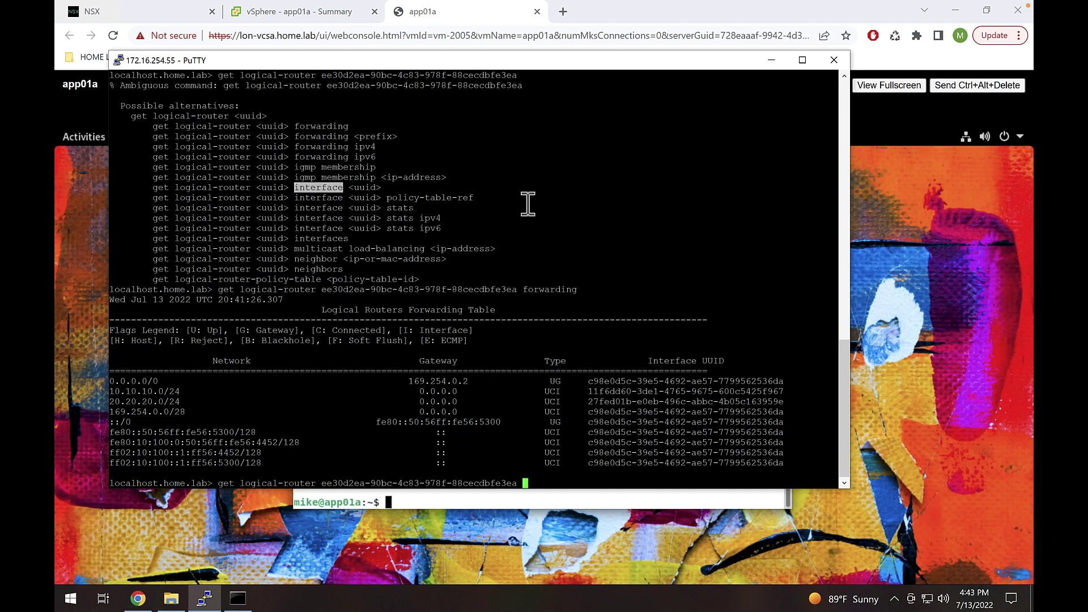
{"action": "type", "text": "interface"}
{"action": "left_click_drag", "start_coordinate": [588, 381], "coordinate": [784, 378]}
{"action": "right_click", "coordinate": [783, 379]}
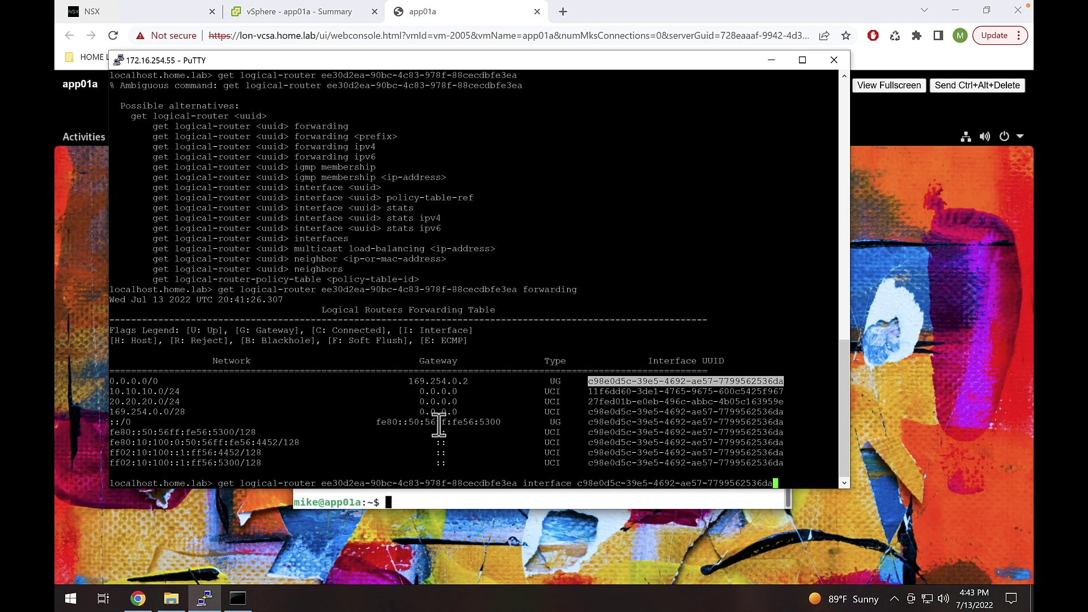
{"action": "key", "text": "Return"}
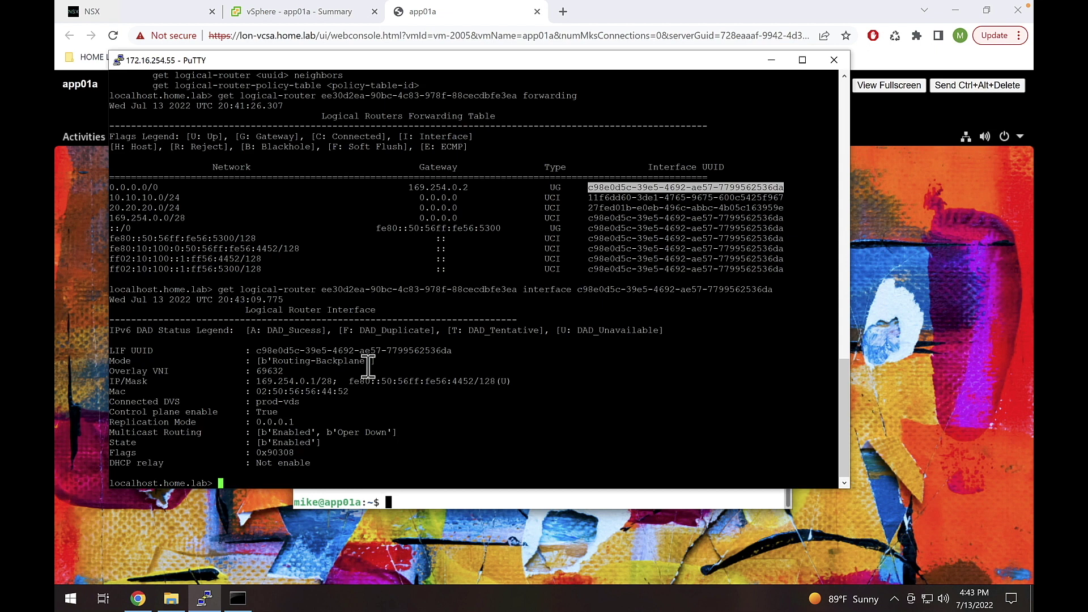
- Compare the Routing-Backplane interface address 169.254.0.1/28 with the gateway 169.254.0.2
{"action": "left_click_drag", "start_coordinate": [317, 382], "coordinate": [251, 382]}
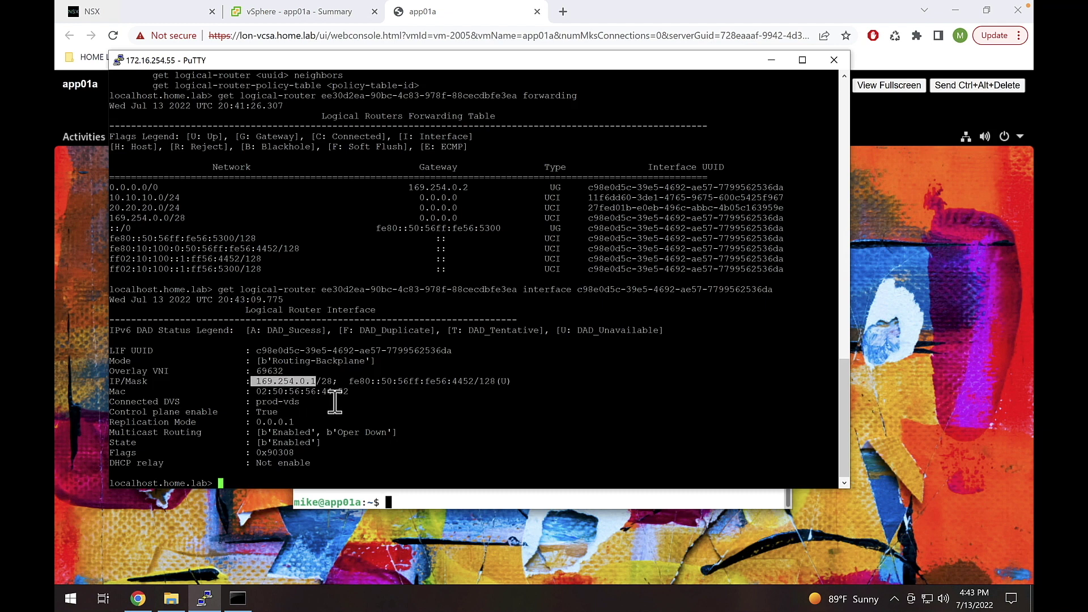
{"action": "left_click", "coordinate": [463, 190]}
{"action": "left_click_drag", "start_coordinate": [463, 190], "coordinate": [409, 190]}
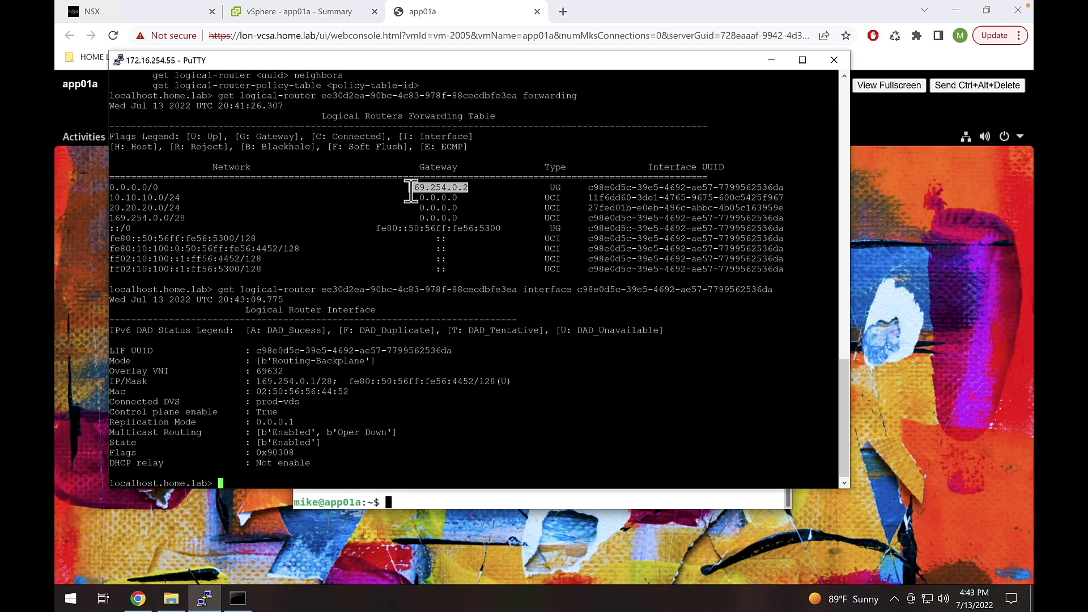
{"action": "left_click_drag", "start_coordinate": [321, 381], "coordinate": [259, 381]}
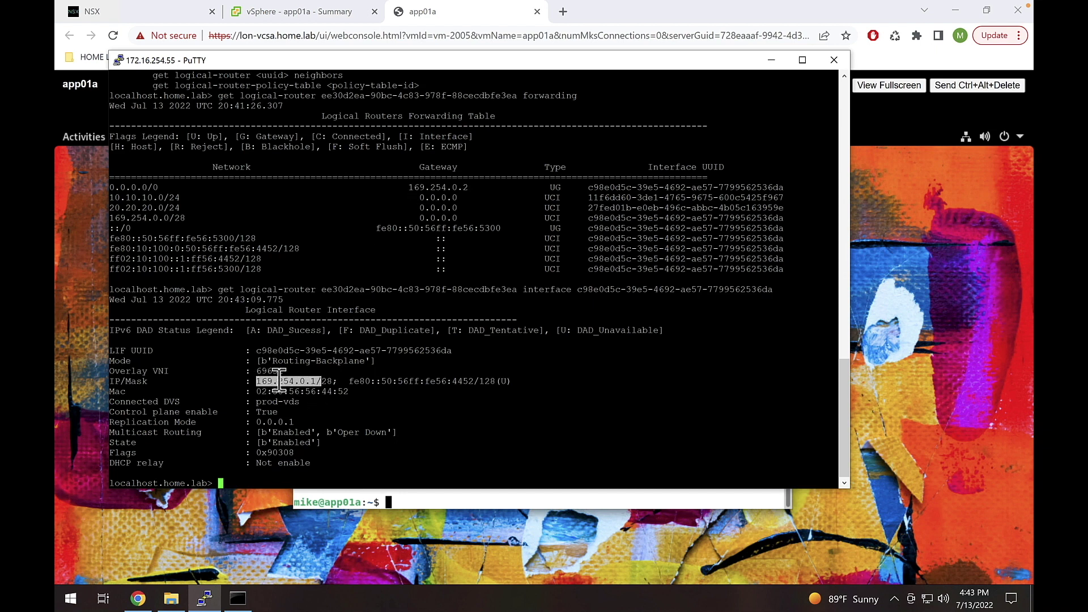
{"action": "left_click", "coordinate": [369, 375]}
- Start a new Traceflow under Plan & Troubleshoot > Traffic Analysis with app01a as source VM
{"action": "left_click", "coordinate": [143, 17]}
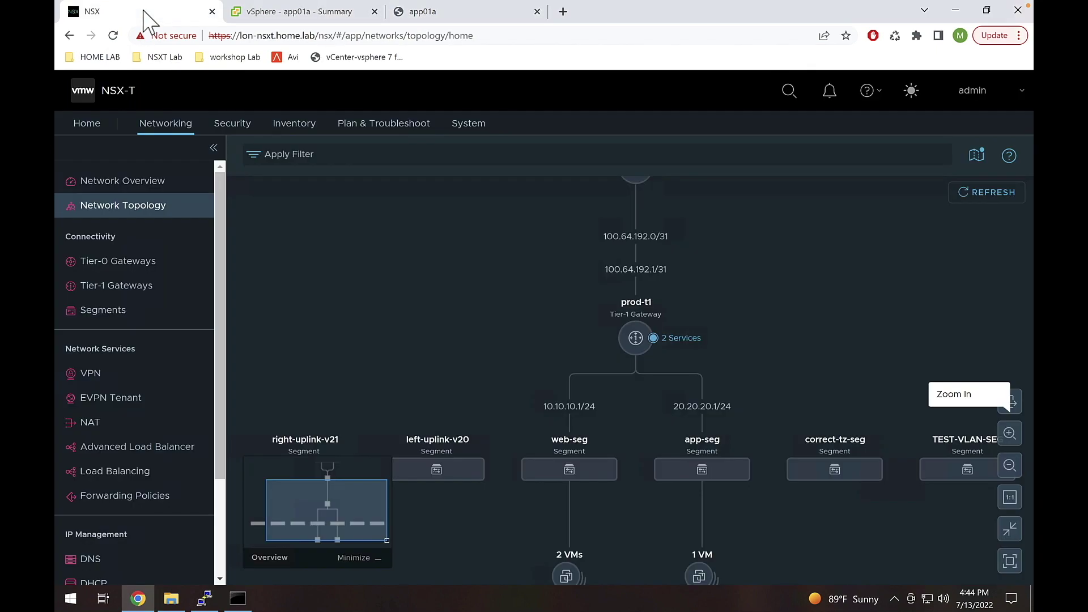
{"action": "left_click", "coordinate": [356, 125]}
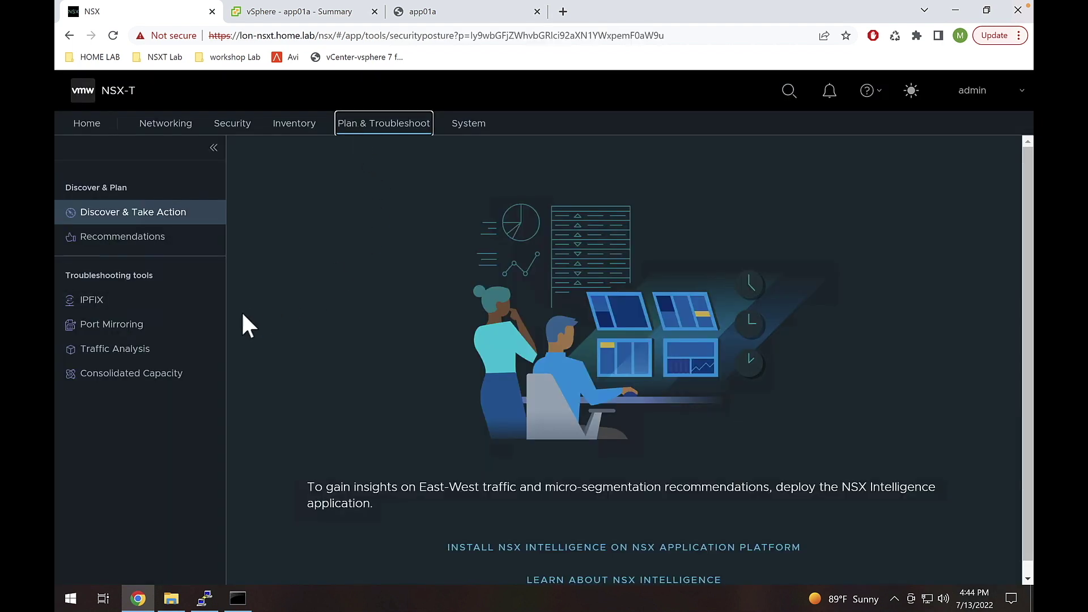
{"action": "left_click", "coordinate": [190, 348]}
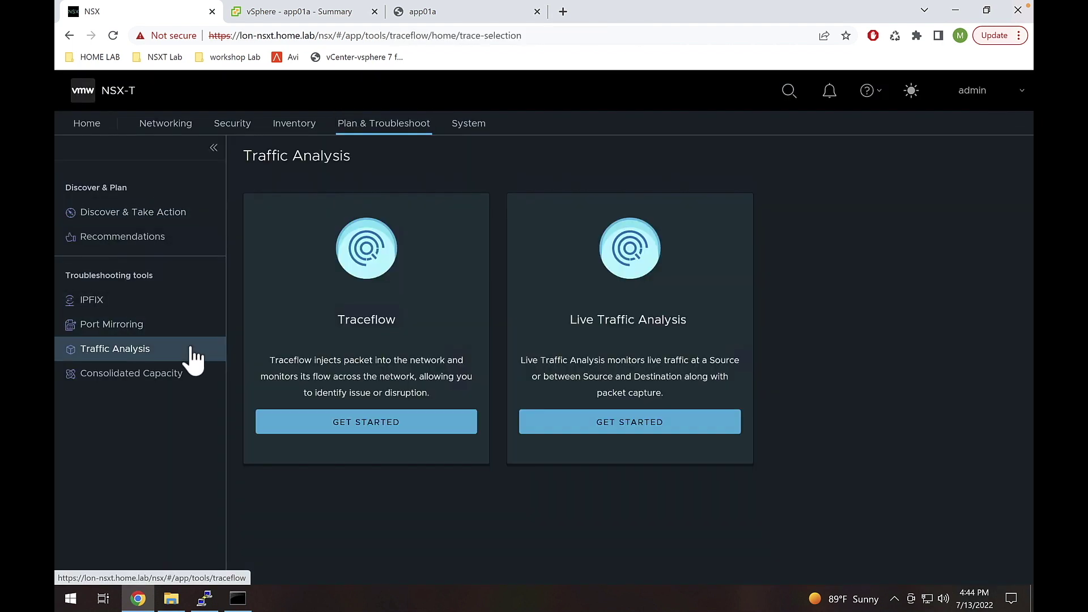
{"action": "left_click", "coordinate": [435, 423]}
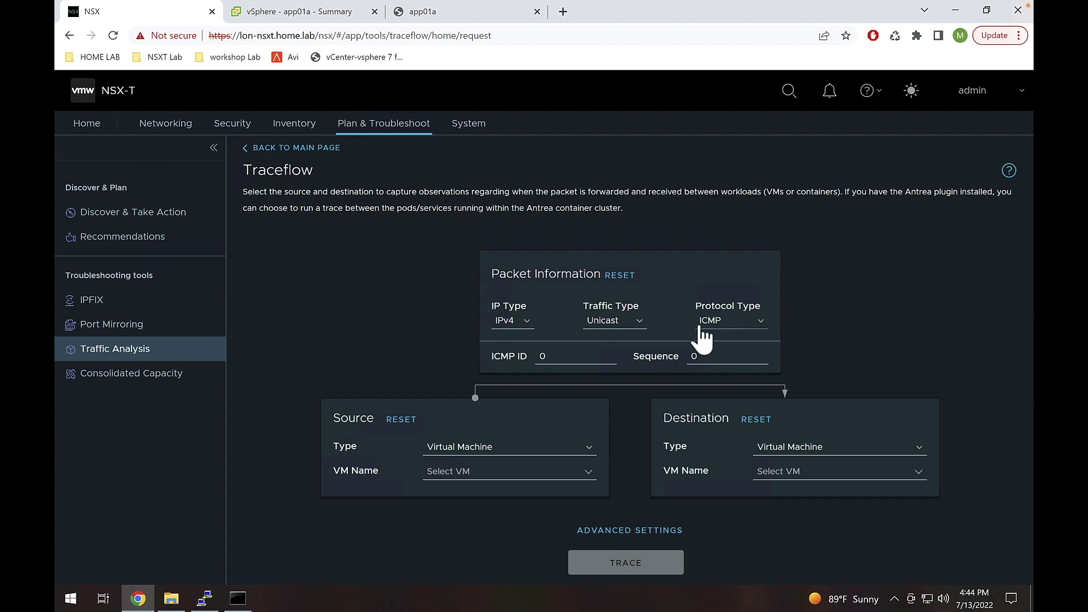
{"action": "left_click", "coordinate": [464, 472]}
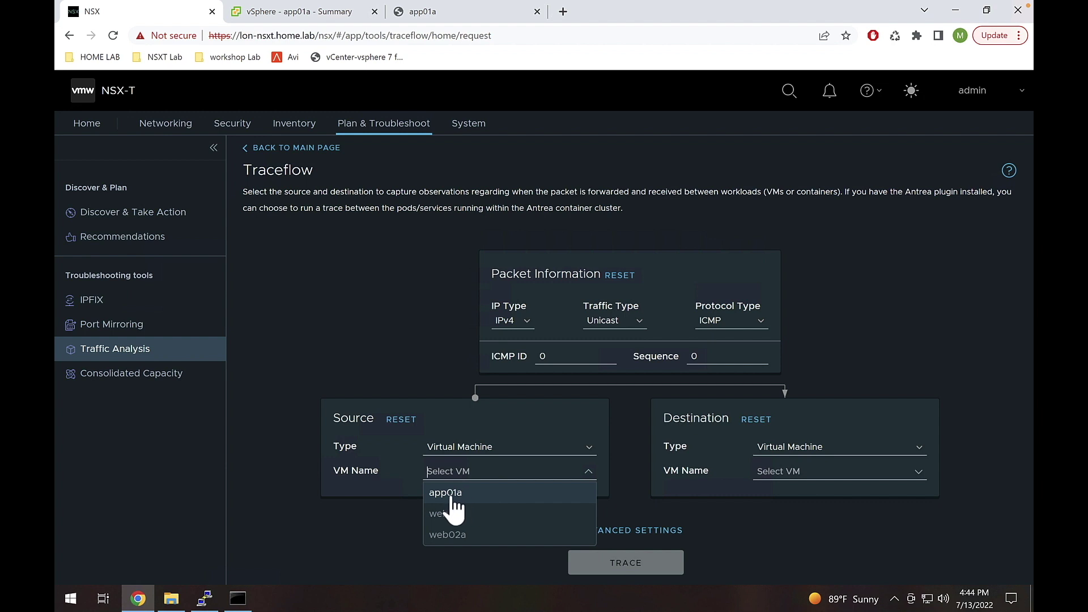
{"action": "left_click", "coordinate": [491, 492]}
{"action": "scroll", "coordinate": [490, 492], "scroll_direction": "down", "scroll_amount": 3}
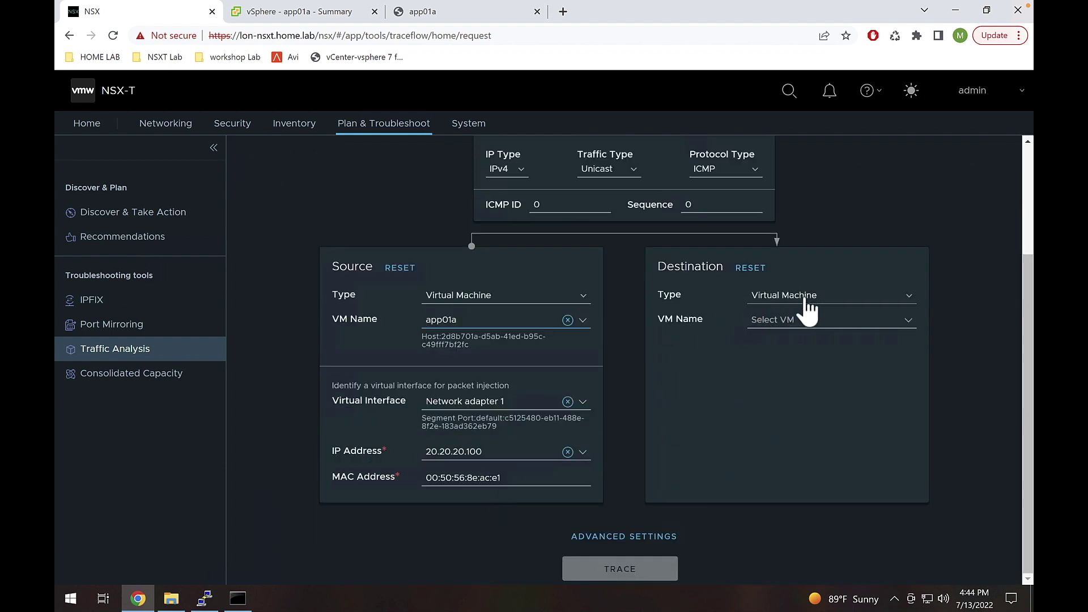
- Set the Traceflow destination to IP - Mac, Layer 3, address 8.8.8.8
{"action": "left_click", "coordinate": [807, 306]}
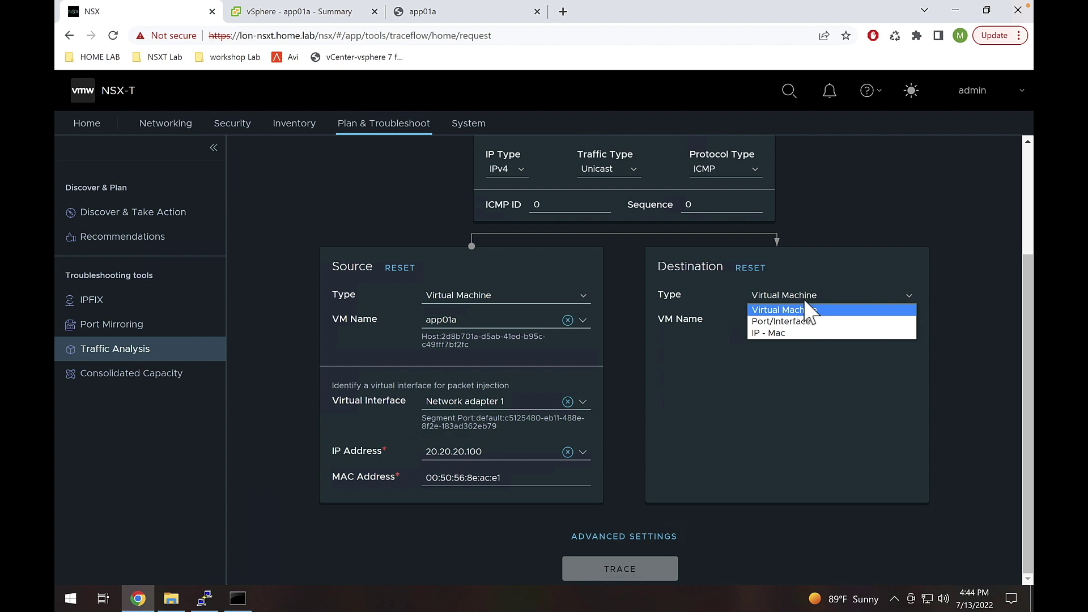
{"action": "left_click", "coordinate": [770, 334]}
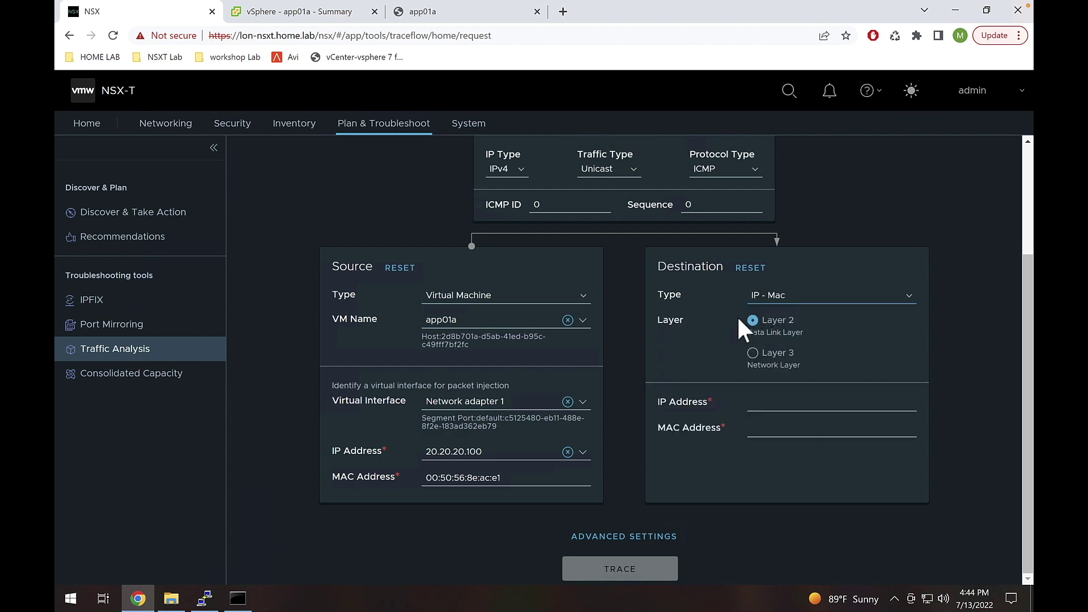
{"action": "left_click", "coordinate": [752, 353]}
{"action": "left_click", "coordinate": [778, 408]}
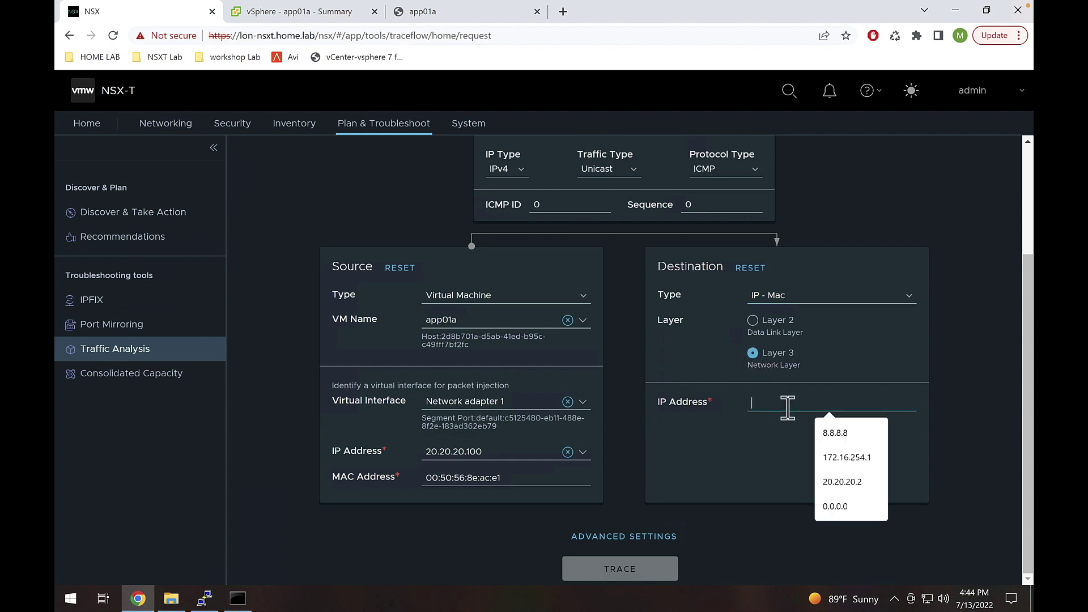
{"action": "type", "text": "8"}
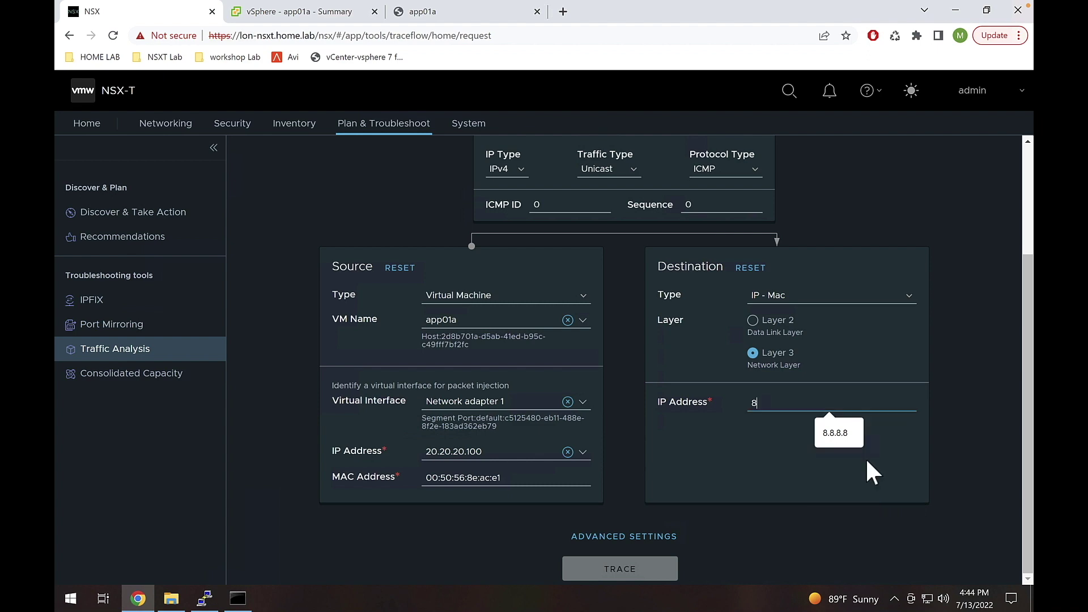
{"action": "key", "text": "super"}
{"action": "left_click", "coordinate": [801, 405]}
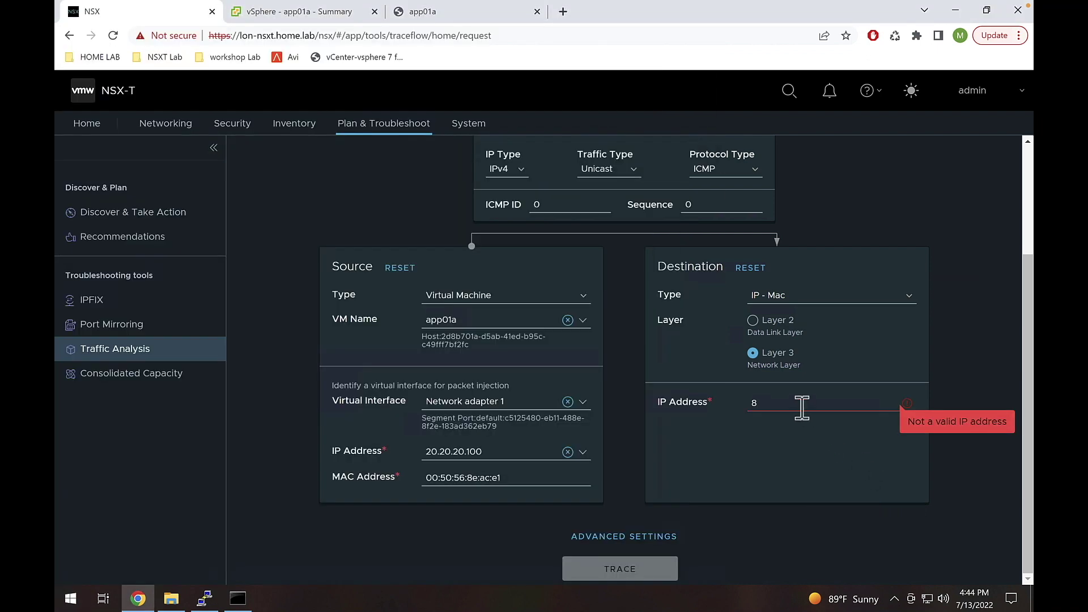
{"action": "type", "text": ".8.8.8"}
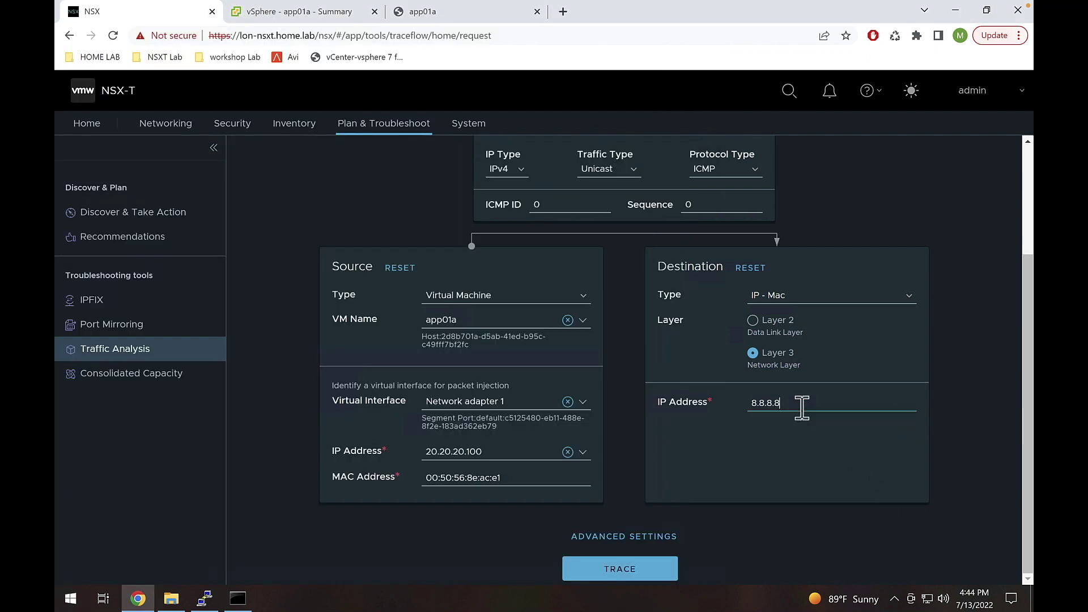
{"action": "left_click_drag", "start_coordinate": [802, 407], "coordinate": [728, 402]}
{"action": "left_click", "coordinate": [719, 443]}
{"action": "left_click", "coordinate": [621, 569]}
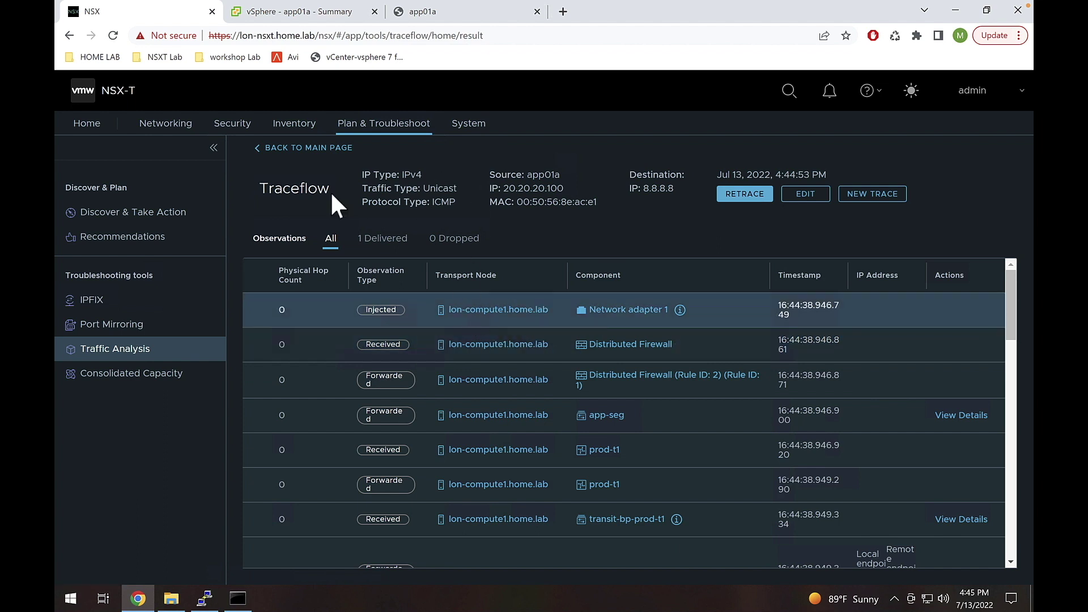
{"action": "left_click_drag", "start_coordinate": [330, 185], "coordinate": [257, 187]}
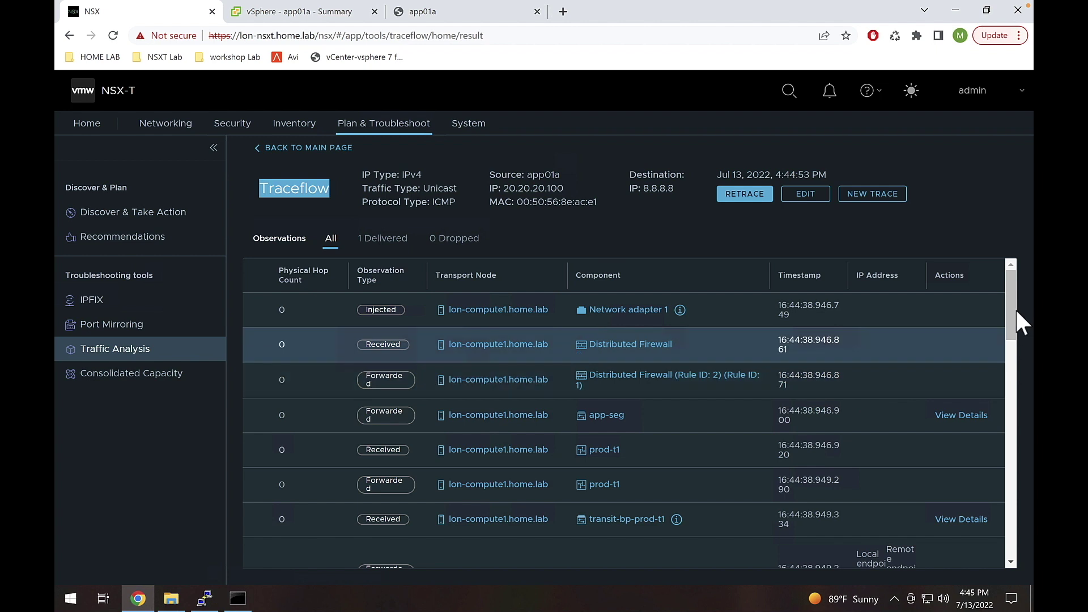
{"action": "left_click_drag", "start_coordinate": [1011, 306], "coordinate": [1011, 320]}
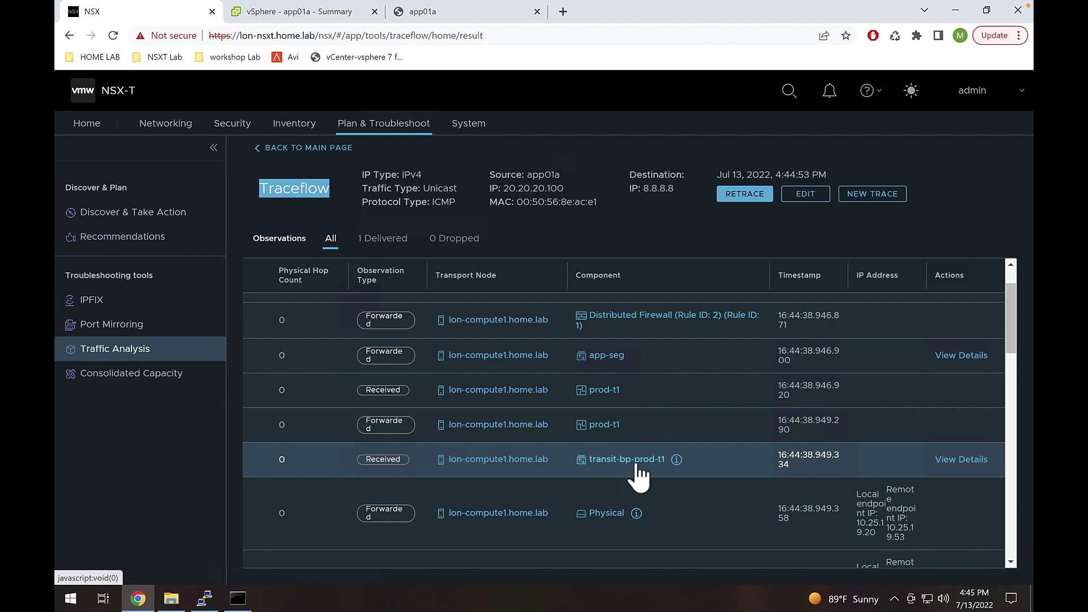
{"action": "left_click", "coordinate": [206, 598]}
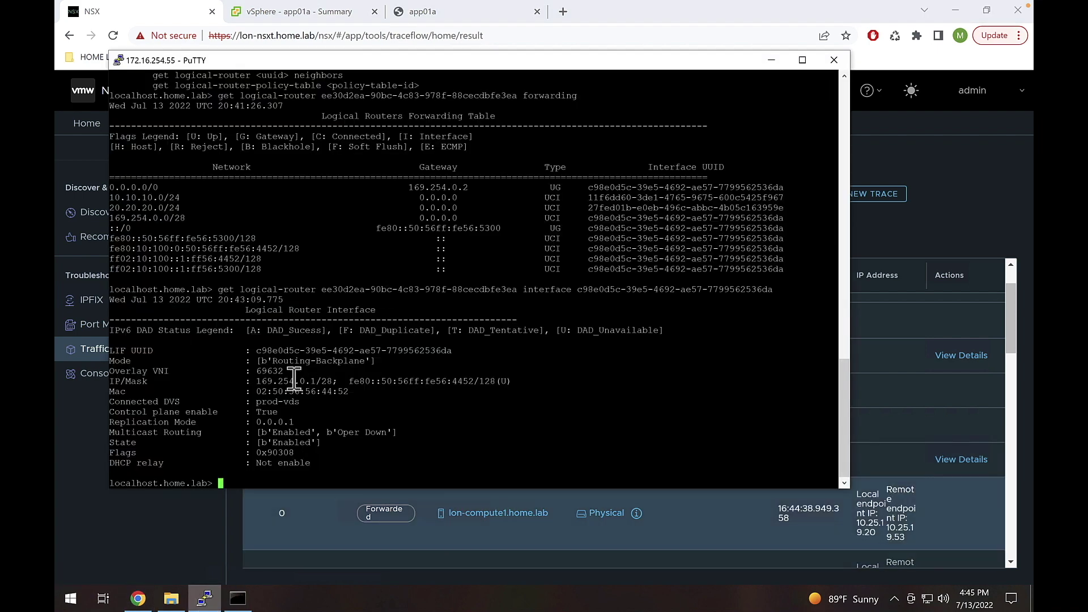
{"action": "left_click_drag", "start_coordinate": [252, 381], "coordinate": [316, 383]}
{"action": "left_click_drag", "start_coordinate": [111, 189], "coordinate": [153, 190]}
{"action": "left_click", "coordinate": [410, 189]}
{"action": "left_click_drag", "start_coordinate": [411, 190], "coordinate": [475, 190]}
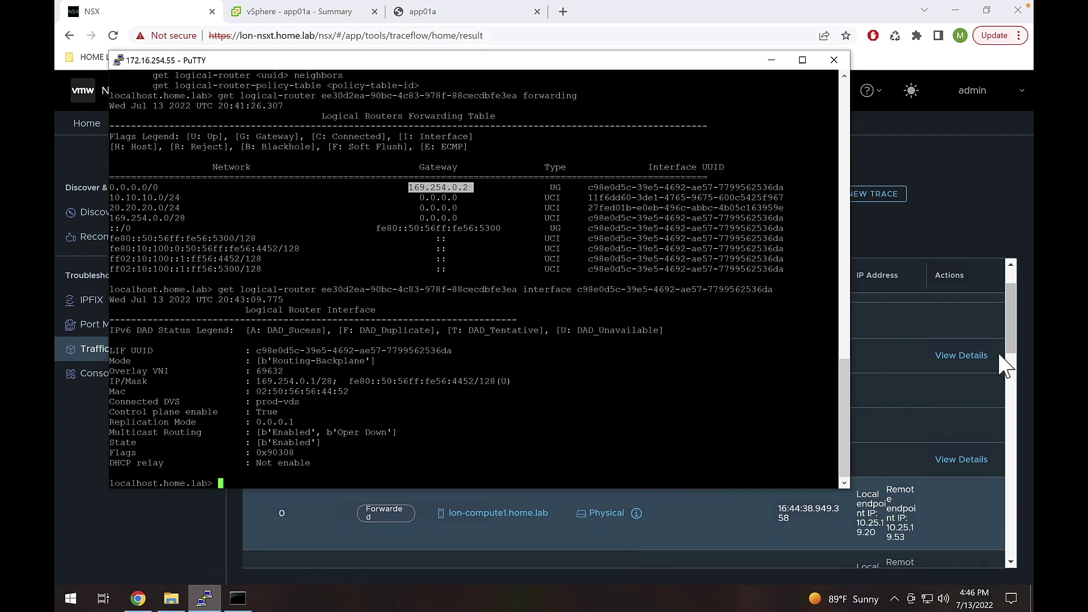
{"action": "left_click", "coordinate": [1011, 330]}
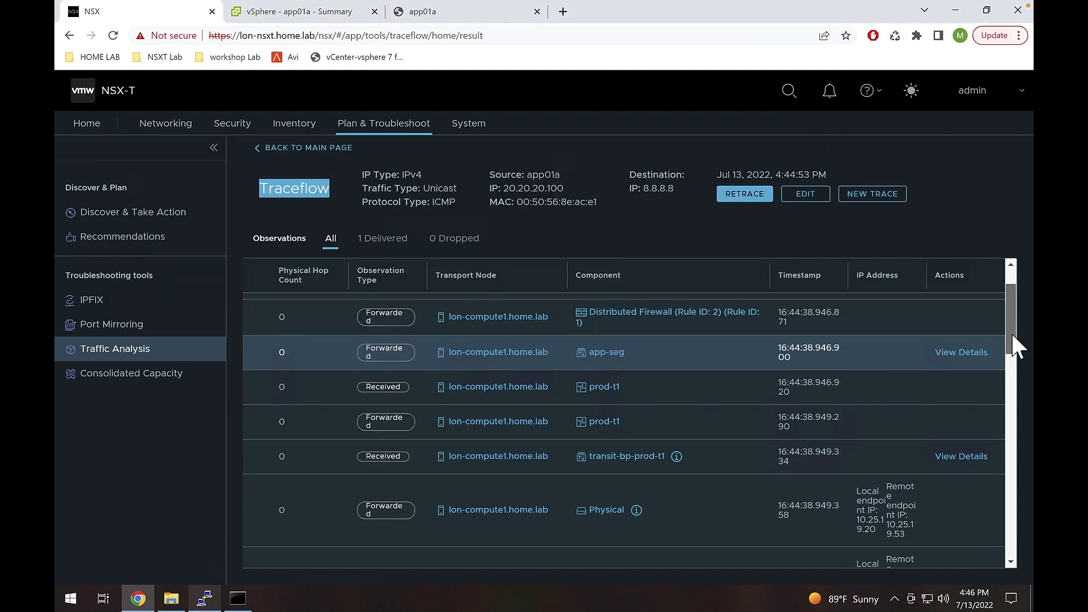
{"action": "left_click_drag", "start_coordinate": [1011, 332], "coordinate": [1013, 358]}
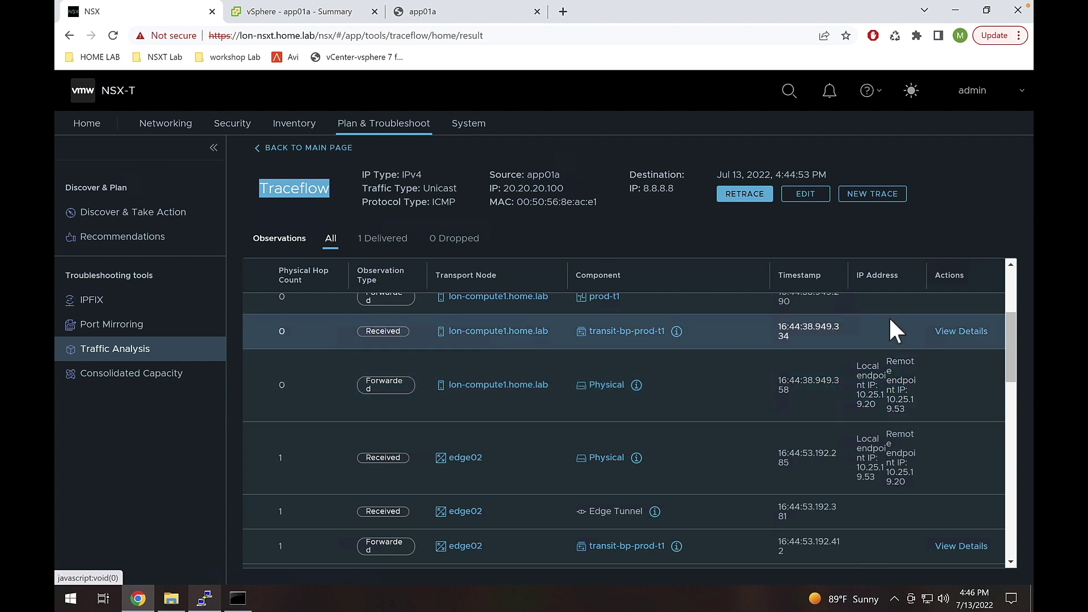
{"action": "left_click_drag", "start_coordinate": [926, 276], "coordinate": [965, 279]}
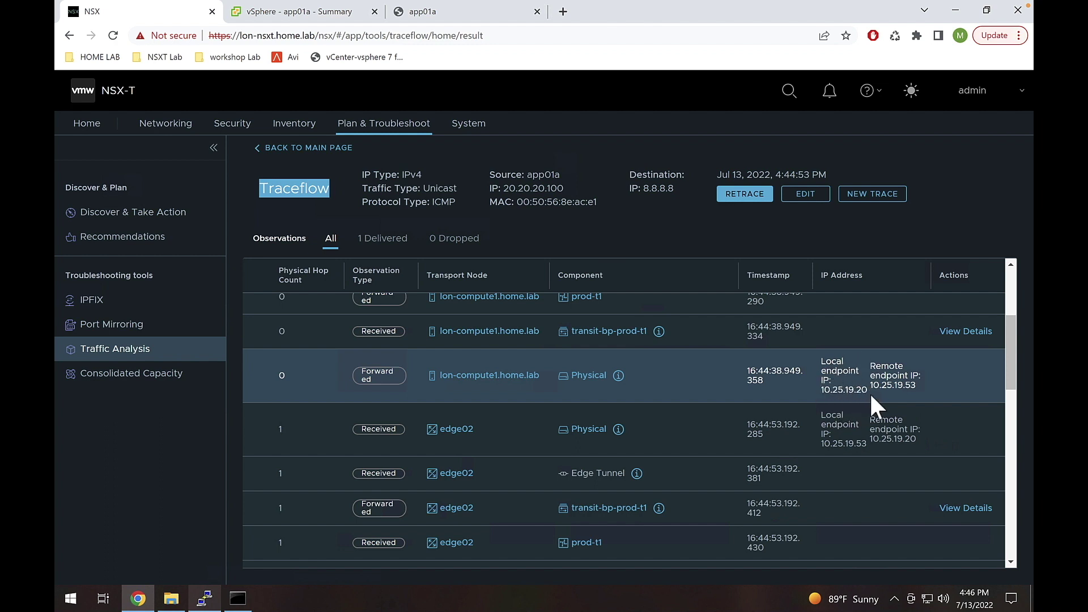
{"action": "left_click_drag", "start_coordinate": [867, 390], "coordinate": [824, 395]}
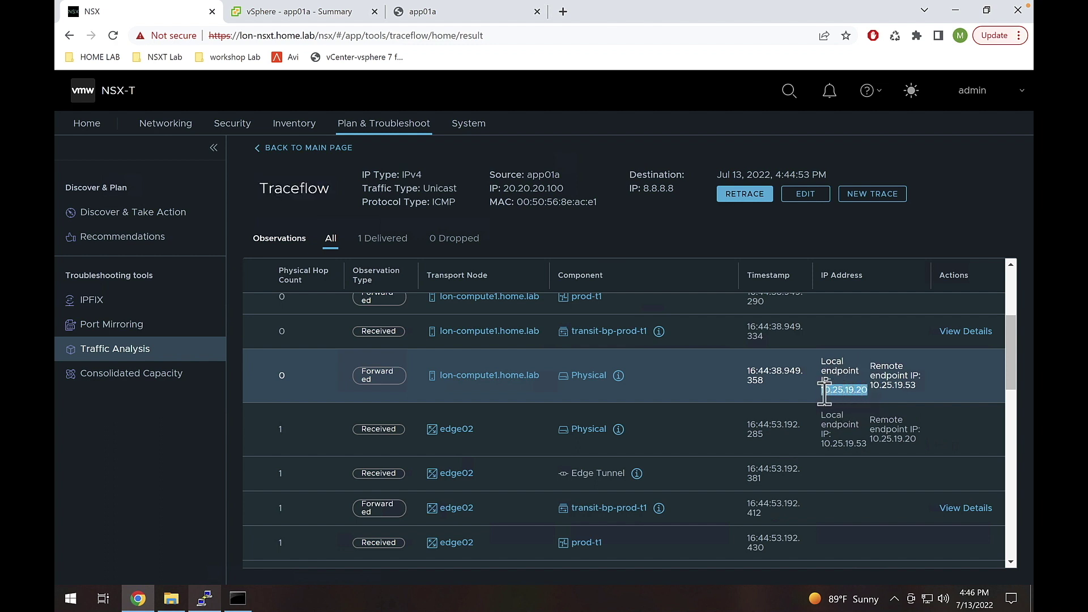
{"action": "left_click", "coordinate": [871, 386]}
{"action": "left_click_drag", "start_coordinate": [872, 387], "coordinate": [916, 391]}
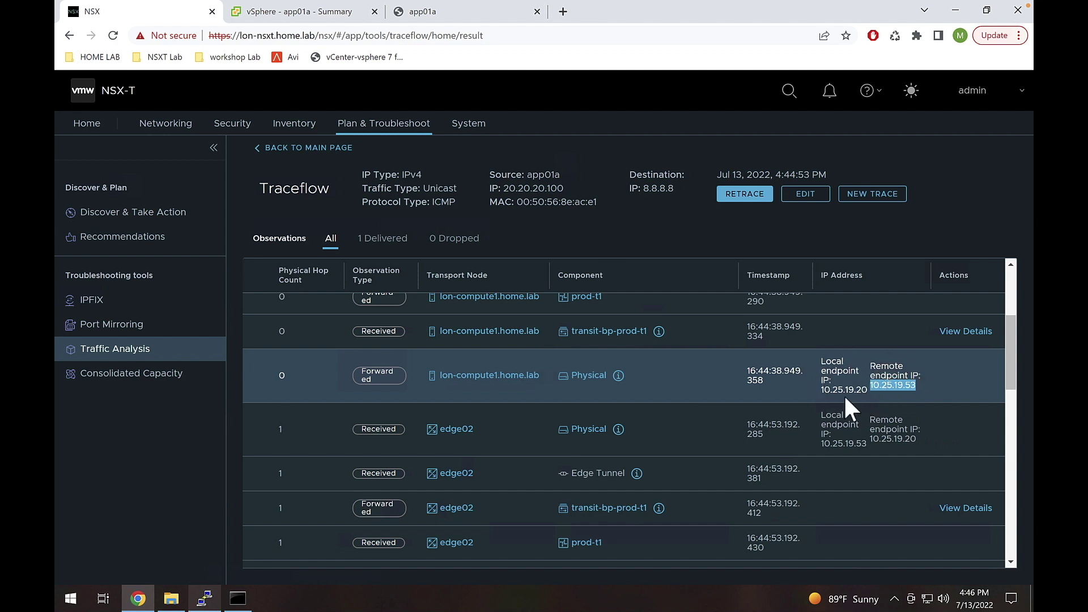
{"action": "left_click_drag", "start_coordinate": [824, 391], "coordinate": [867, 392]}
{"action": "mouse_move", "coordinate": [868, 384]}
{"action": "left_mouse_down"}
{"action": "mouse_move", "coordinate": [889, 385]}
{"action": "mouse_move", "coordinate": [870, 387]}
{"action": "left_mouse_up"}
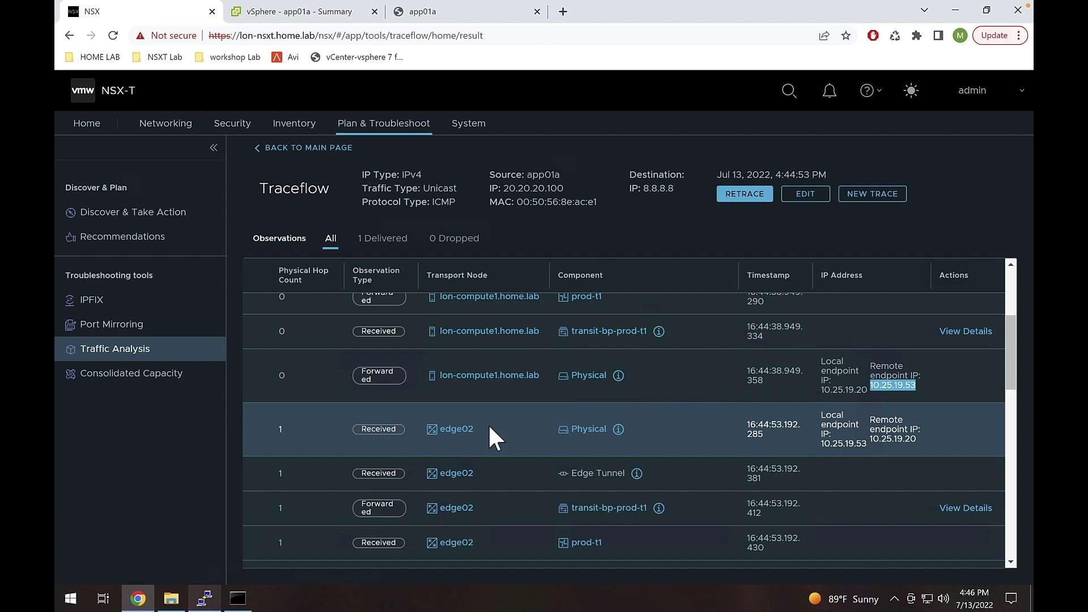
{"action": "left_click_drag", "start_coordinate": [831, 443], "coordinate": [861, 443]}
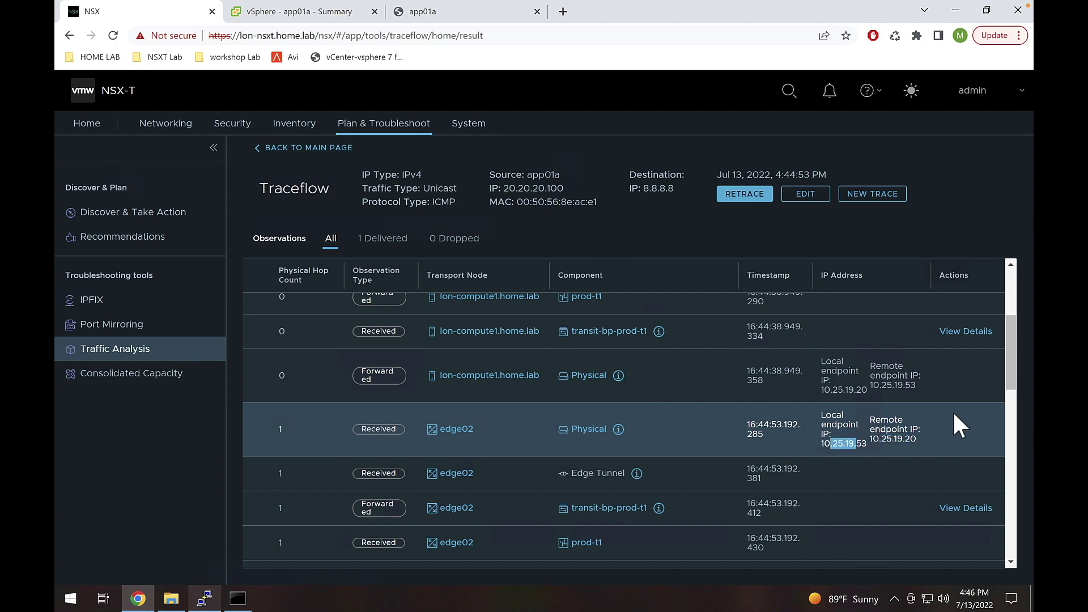
{"action": "left_click_drag", "start_coordinate": [1010, 368], "coordinate": [1014, 403]}
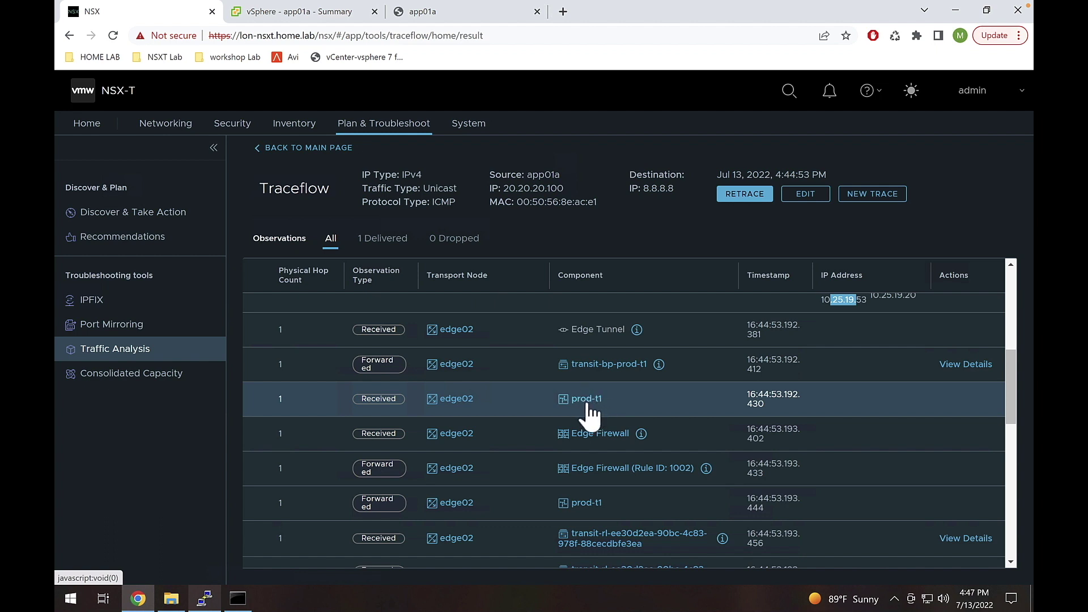
{"action": "left_click_drag", "start_coordinate": [1010, 382], "coordinate": [1008, 393]}
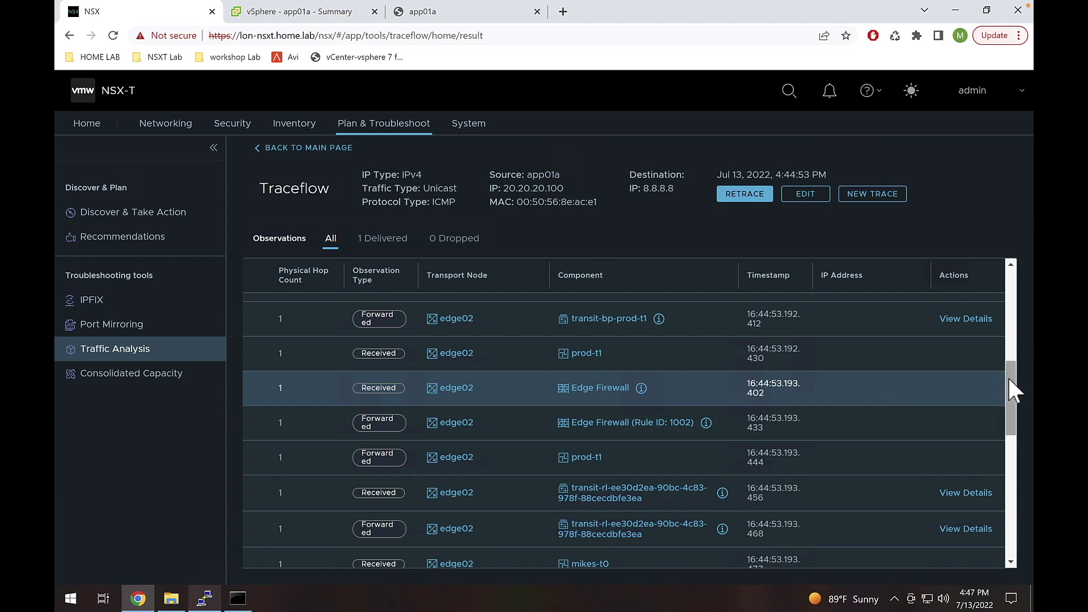
{"action": "left_click_drag", "start_coordinate": [1007, 376], "coordinate": [994, 391]}
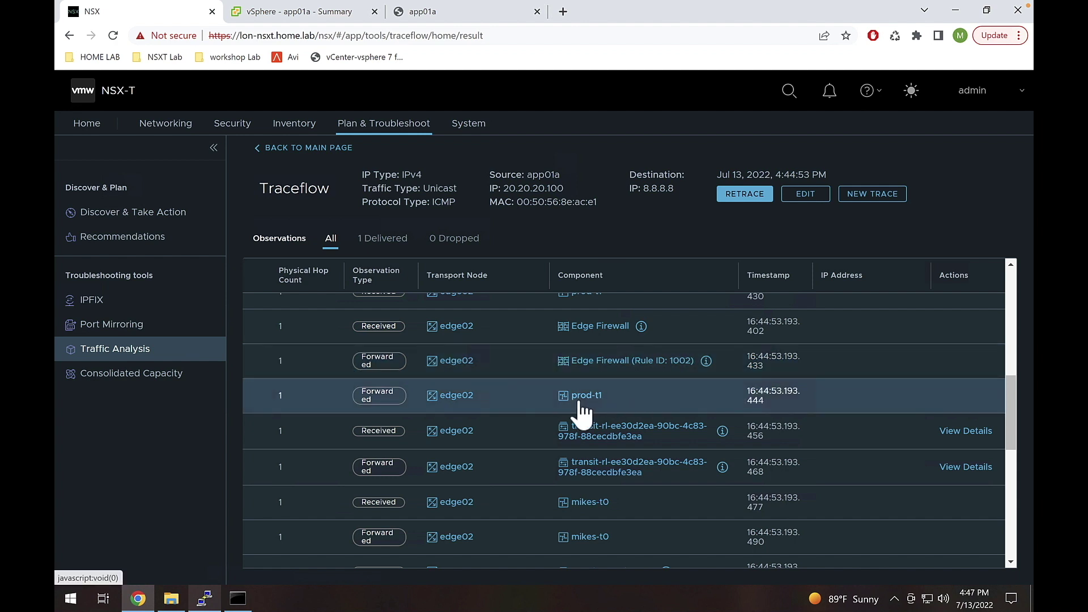
{"action": "mouse_move", "coordinate": [1009, 404]}
{"action": "left_mouse_down"}
{"action": "mouse_move", "coordinate": [1007, 439]}
{"action": "mouse_move", "coordinate": [1008, 425]}
{"action": "left_mouse_up"}
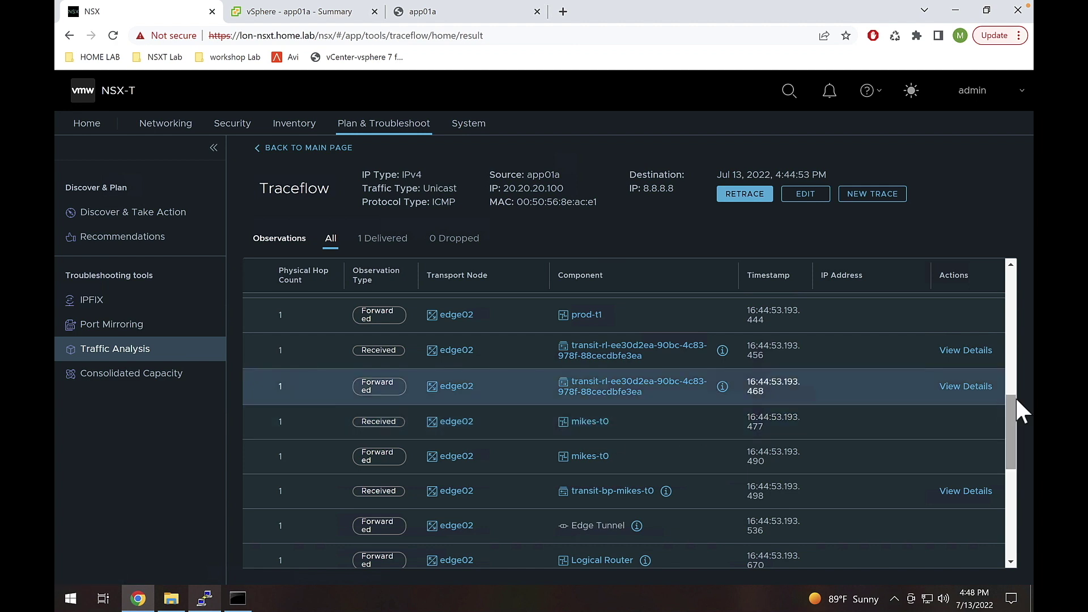
{"action": "left_click_drag", "start_coordinate": [1010, 416], "coordinate": [1012, 468]}
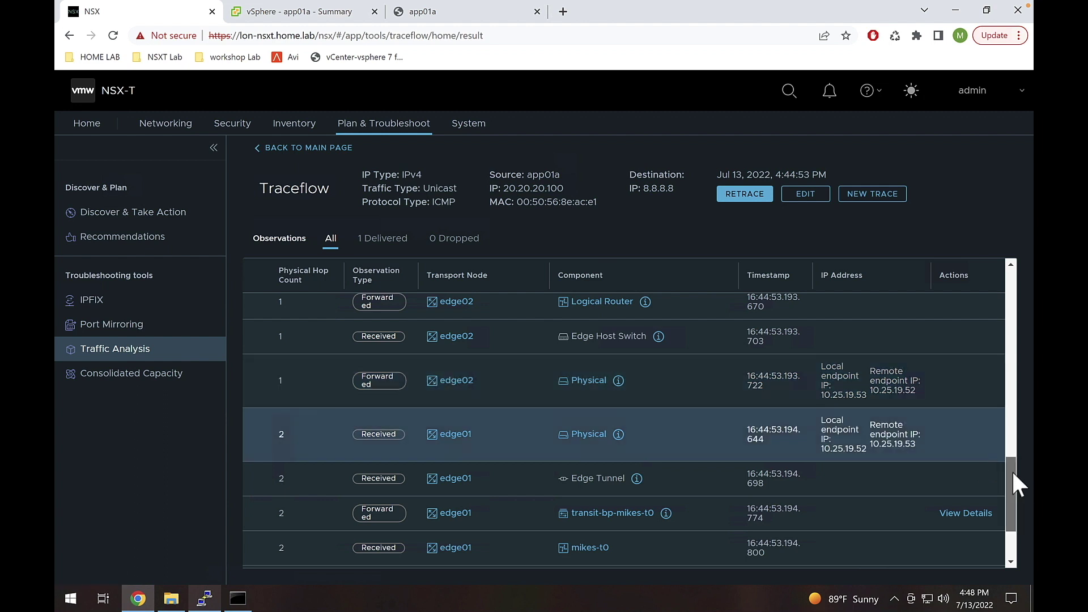
{"action": "left_click_drag", "start_coordinate": [1012, 470], "coordinate": [1011, 438]}
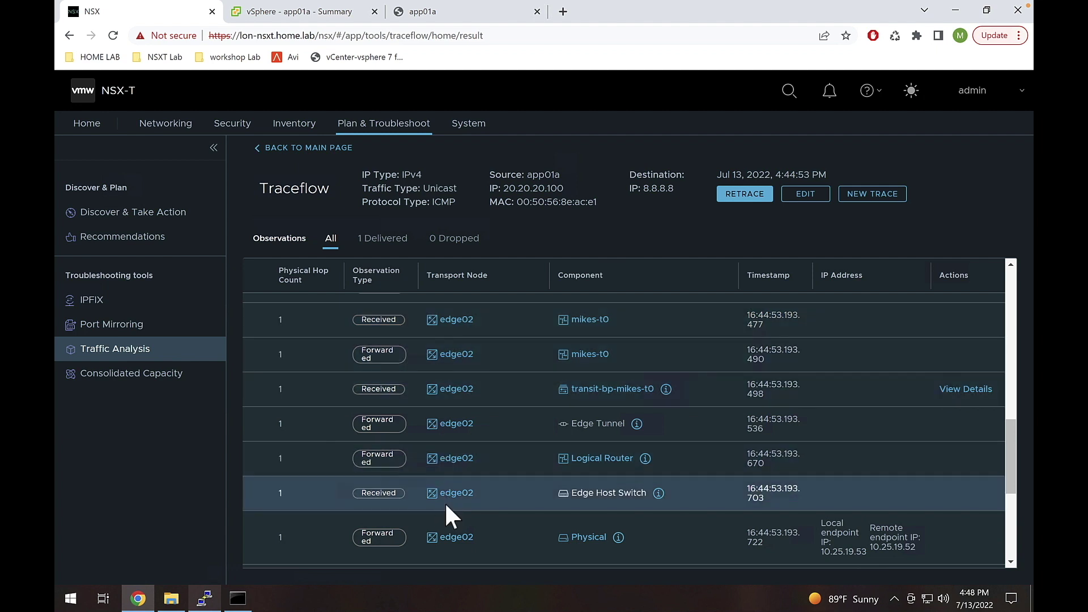
{"action": "left_click_drag", "start_coordinate": [1011, 459], "coordinate": [1015, 430]}
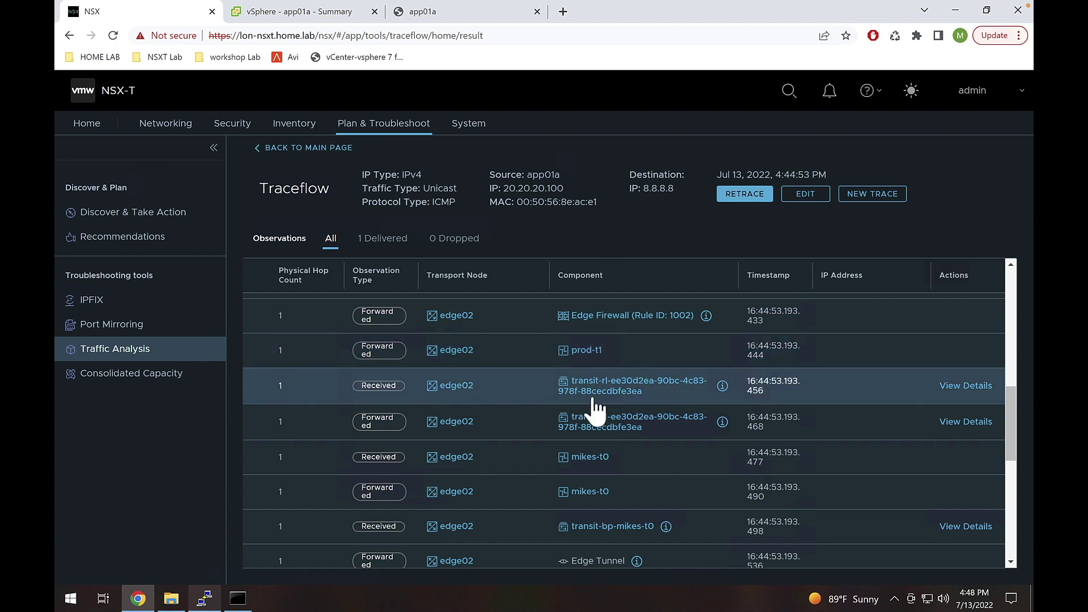
{"action": "left_click", "coordinate": [591, 460]}
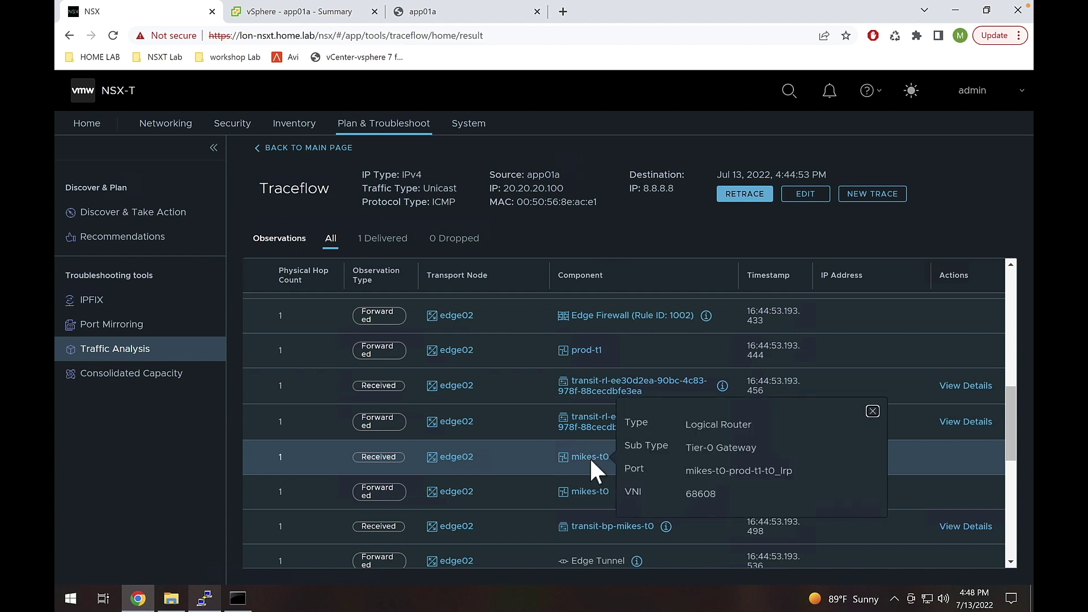
{"action": "left_click", "coordinate": [871, 411]}
{"action": "left_click", "coordinate": [590, 492]}
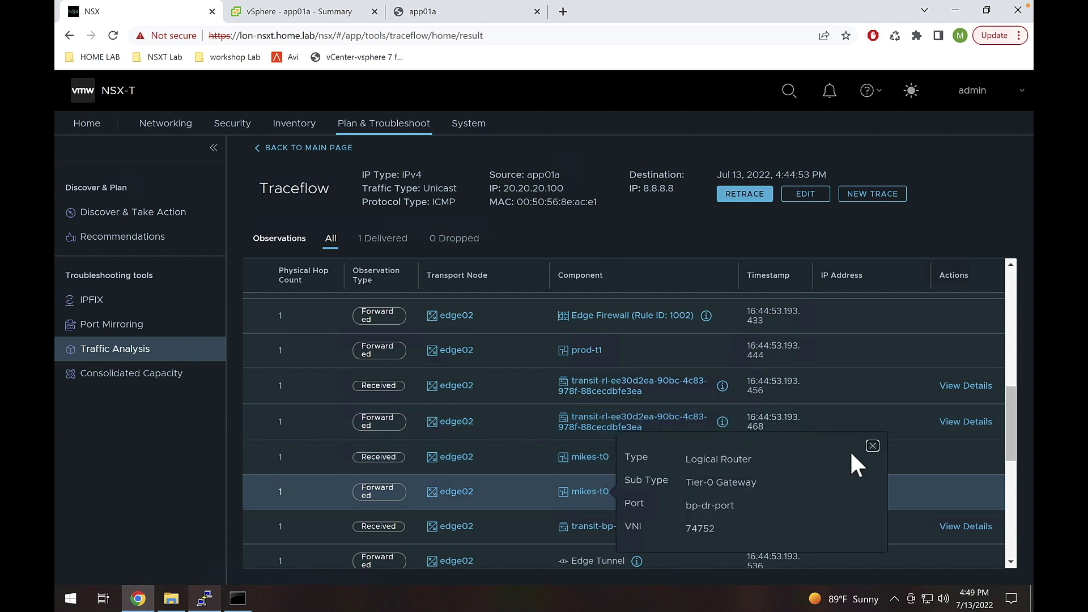
{"action": "left_click", "coordinate": [873, 446]}
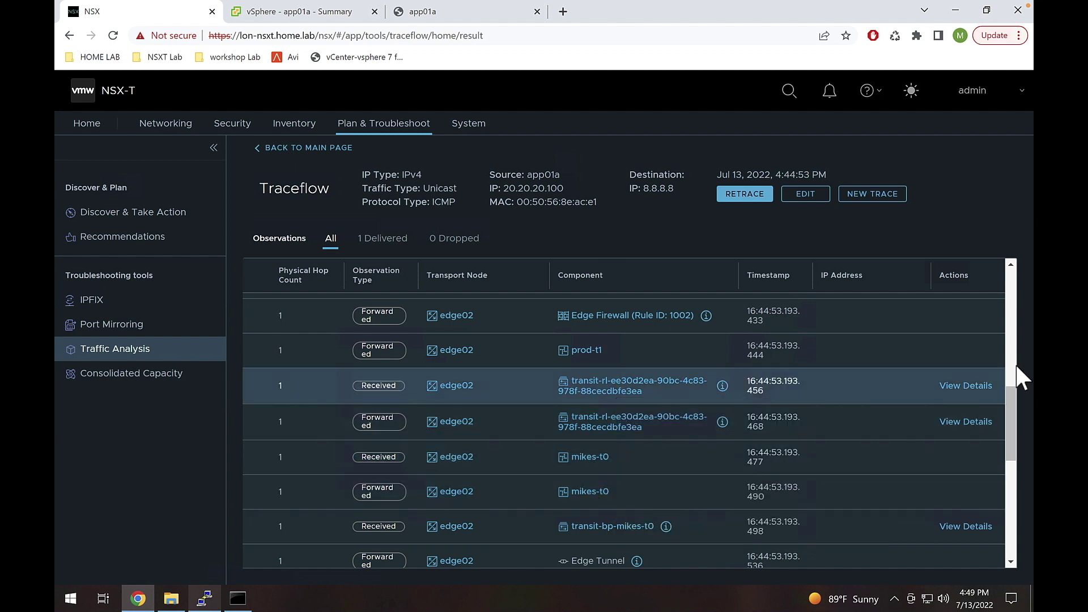
{"action": "left_click", "coordinate": [591, 492]}
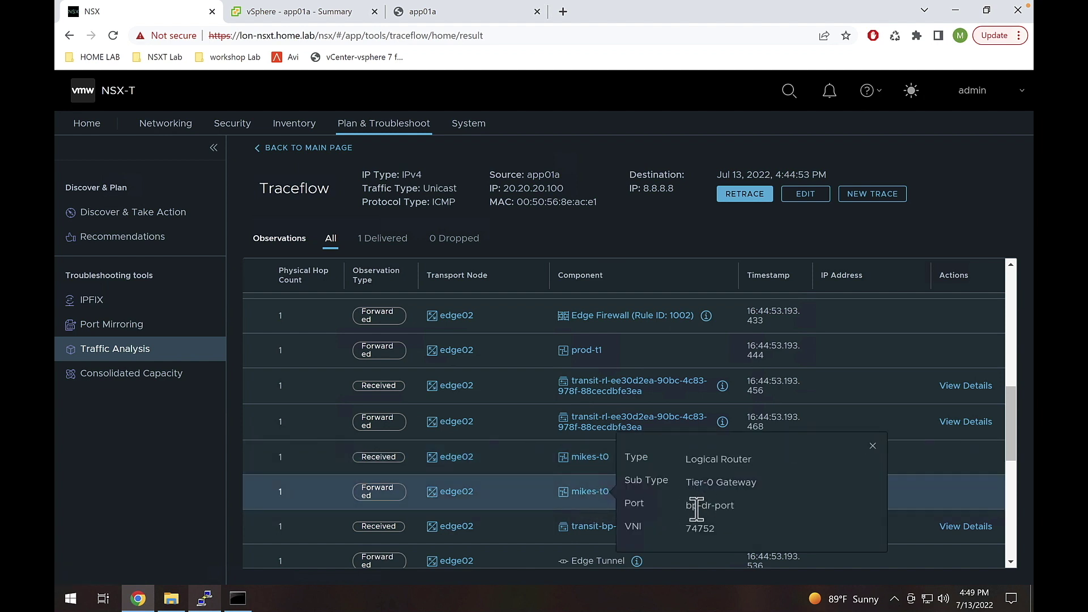
{"action": "left_click_drag", "start_coordinate": [686, 505], "coordinate": [735, 506]}
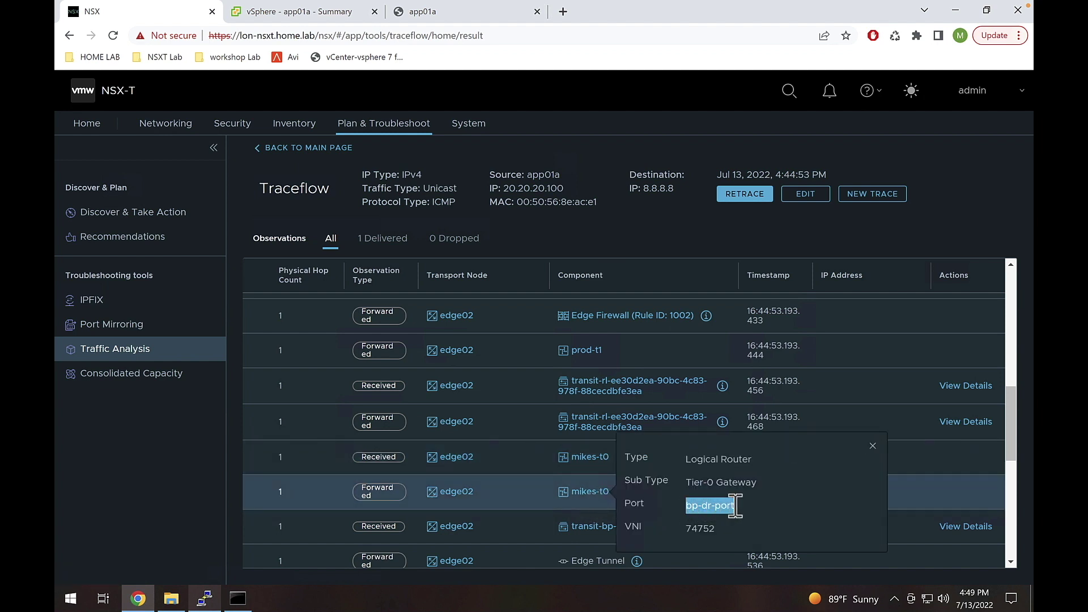
{"action": "left_click", "coordinate": [871, 445]}
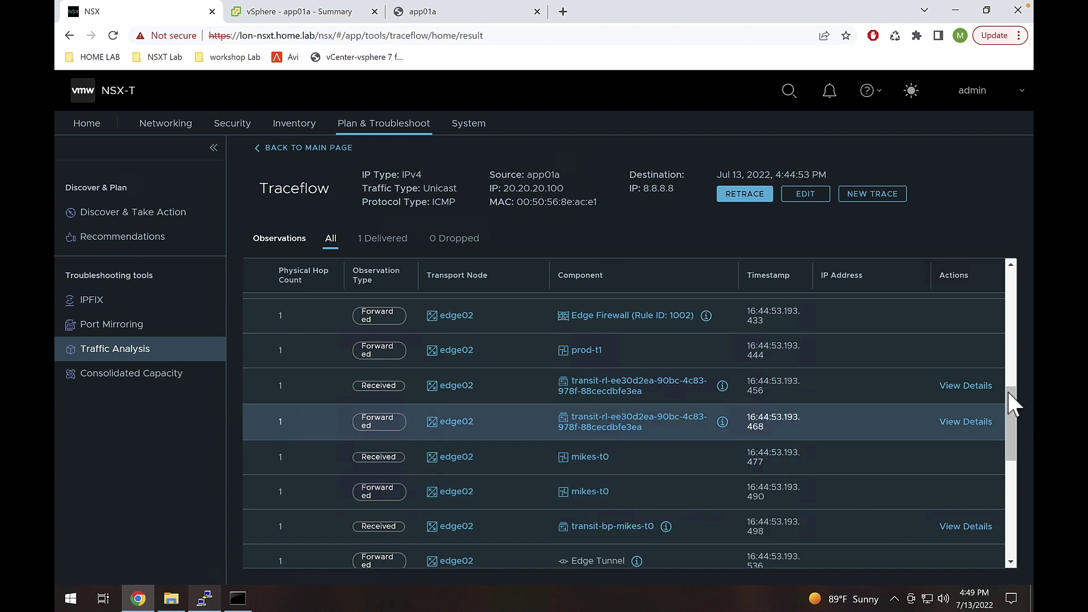
{"action": "scroll", "coordinate": [1011, 419], "scroll_direction": "down", "scroll_amount": 1}
{"action": "left_click_drag", "start_coordinate": [1012, 421], "coordinate": [1008, 465]}
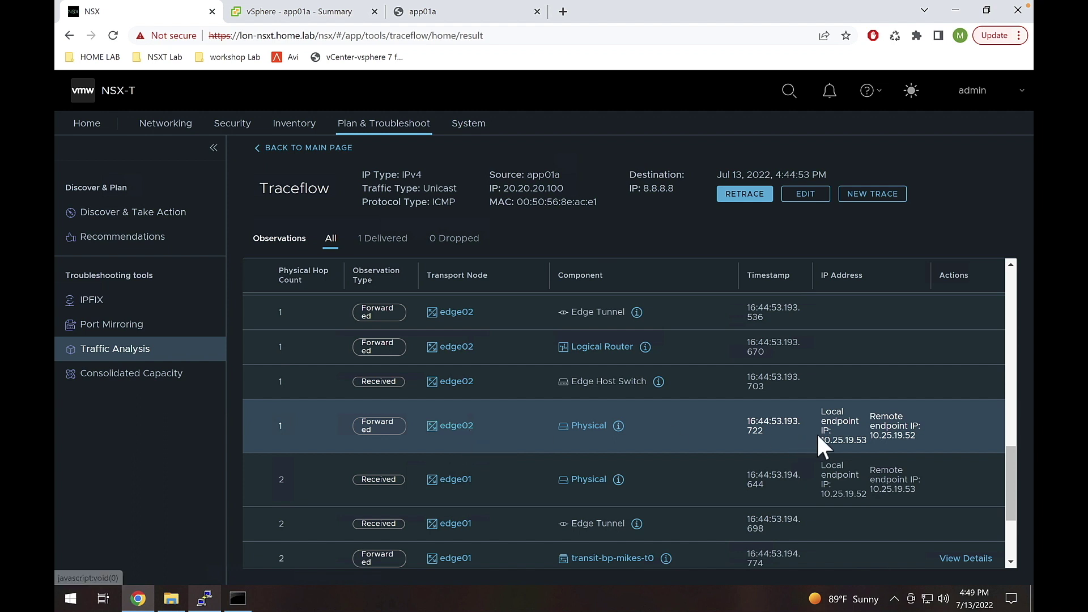
{"action": "left_click_drag", "start_coordinate": [826, 439], "coordinate": [860, 440]}
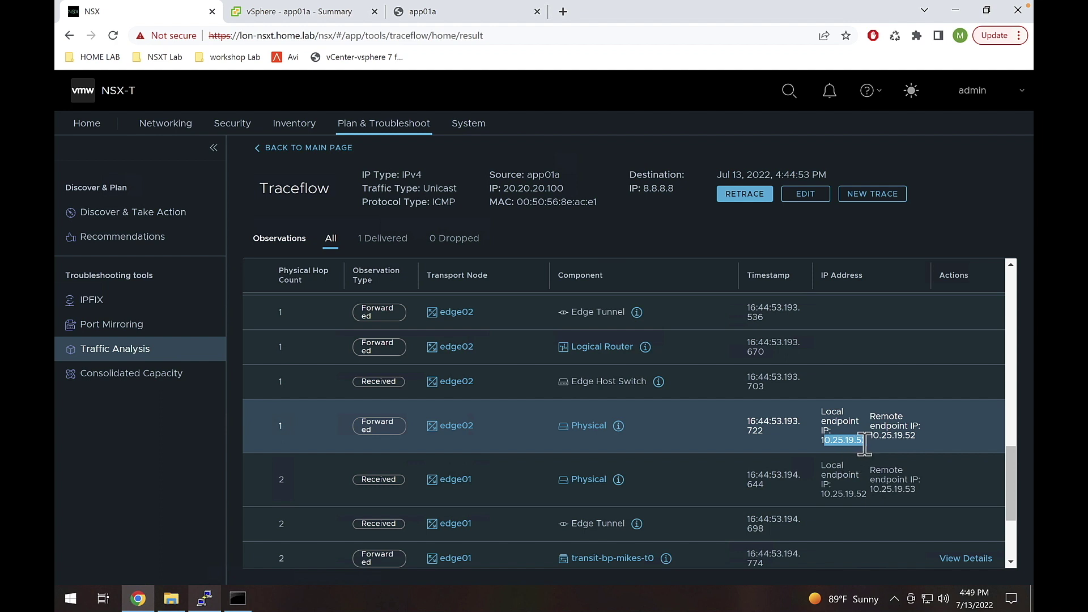
{"action": "left_click_drag", "start_coordinate": [873, 435], "coordinate": [921, 434]}
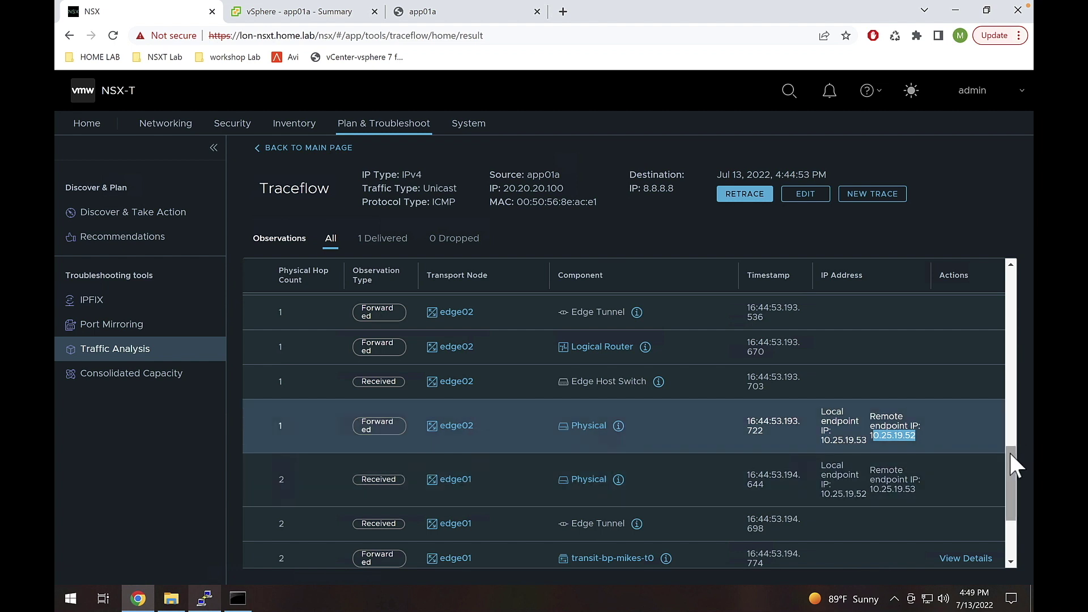
{"action": "left_click_drag", "start_coordinate": [1009, 450], "coordinate": [1008, 471]}
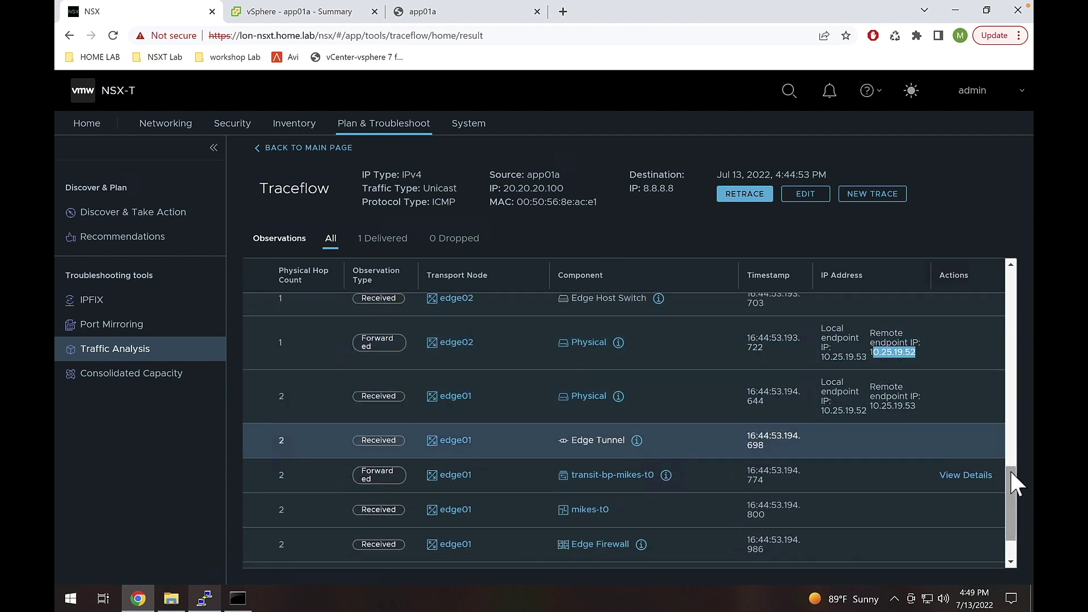
{"action": "left_click_drag", "start_coordinate": [1010, 469], "coordinate": [1010, 503]}
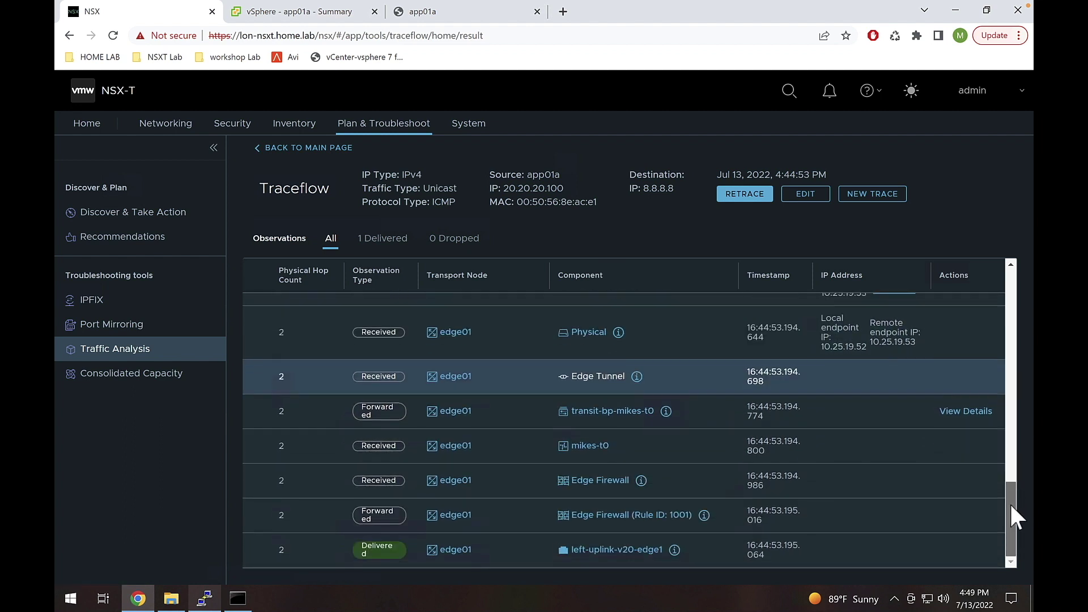
- Review edge01's mikes-t0 hop details, noting port bp-sr0-port, then bring up PuTTY's taskbar menu
{"action": "left_click", "coordinate": [586, 445]}
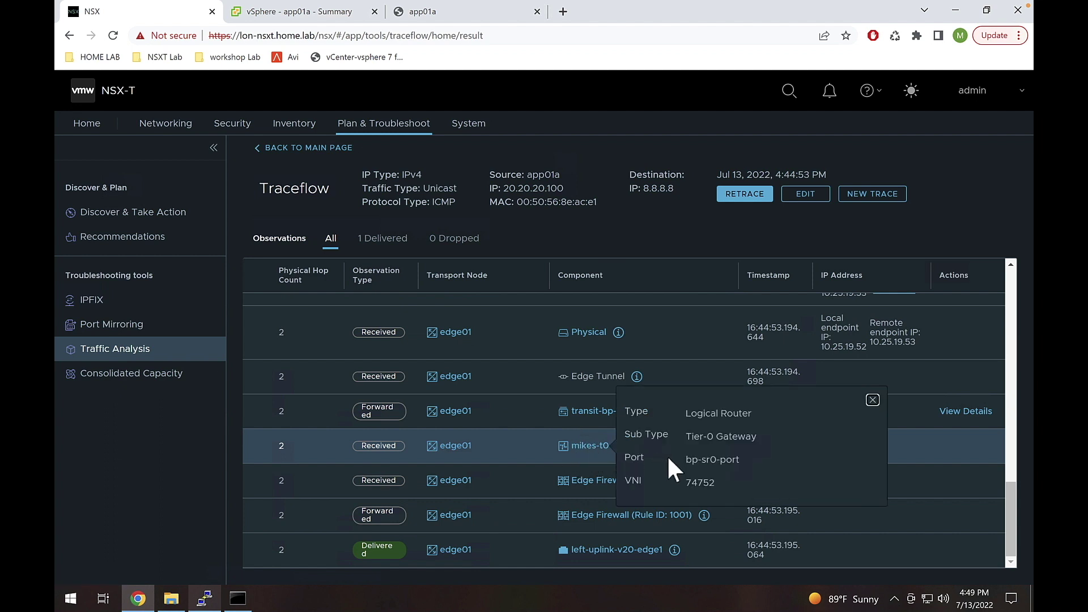
{"action": "left_click_drag", "start_coordinate": [685, 459], "coordinate": [700, 461]}
{"action": "left_click", "coordinate": [873, 400]}
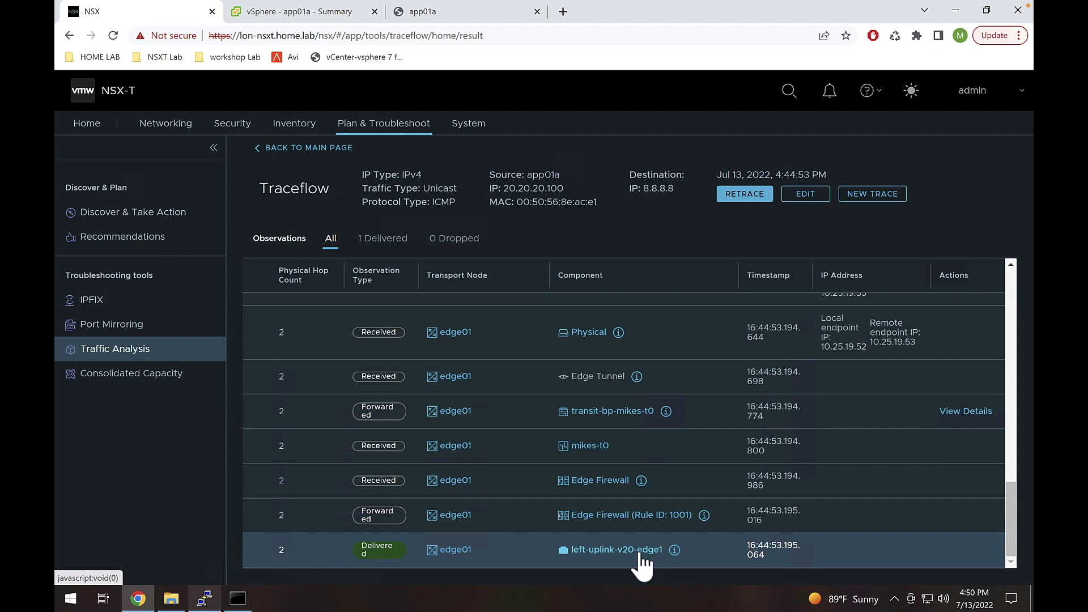
{"action": "left_click_drag", "start_coordinate": [1011, 498], "coordinate": [1007, 555]}
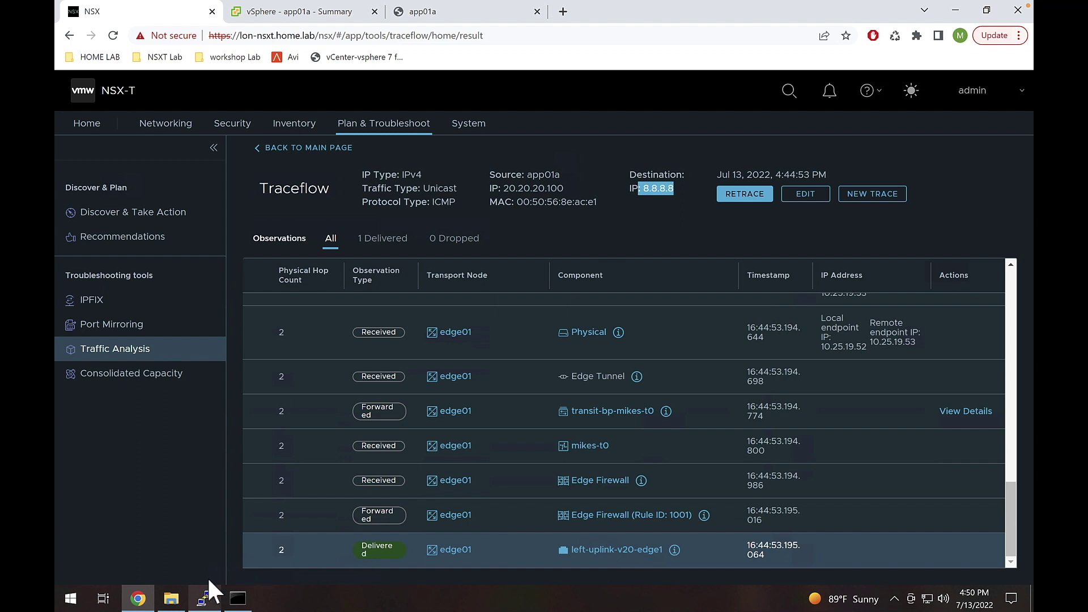
{"action": "right_click", "coordinate": [202, 598]}
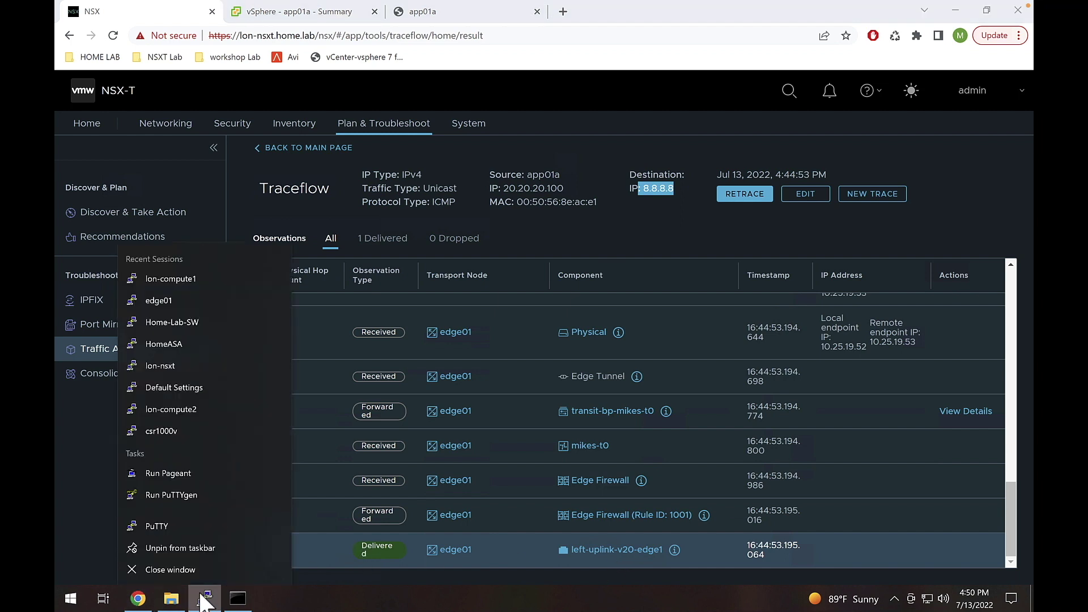
- Launch PuTTY and connect using the saved edge01 session at 172.16.254.187
{"action": "left_click", "coordinate": [196, 524]}
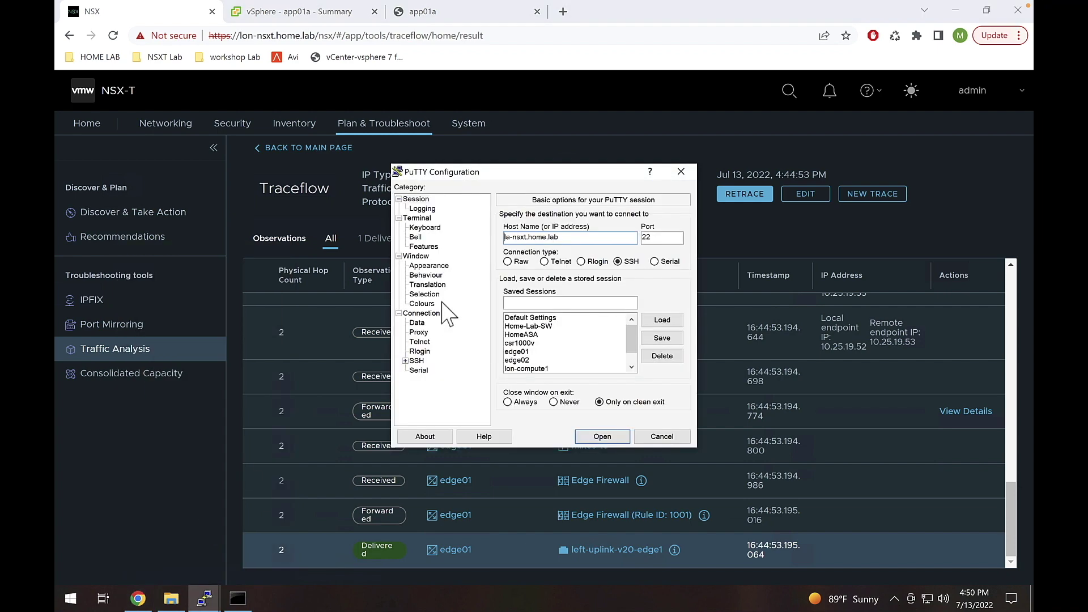
{"action": "left_click_drag", "start_coordinate": [508, 178], "coordinate": [378, 122]}
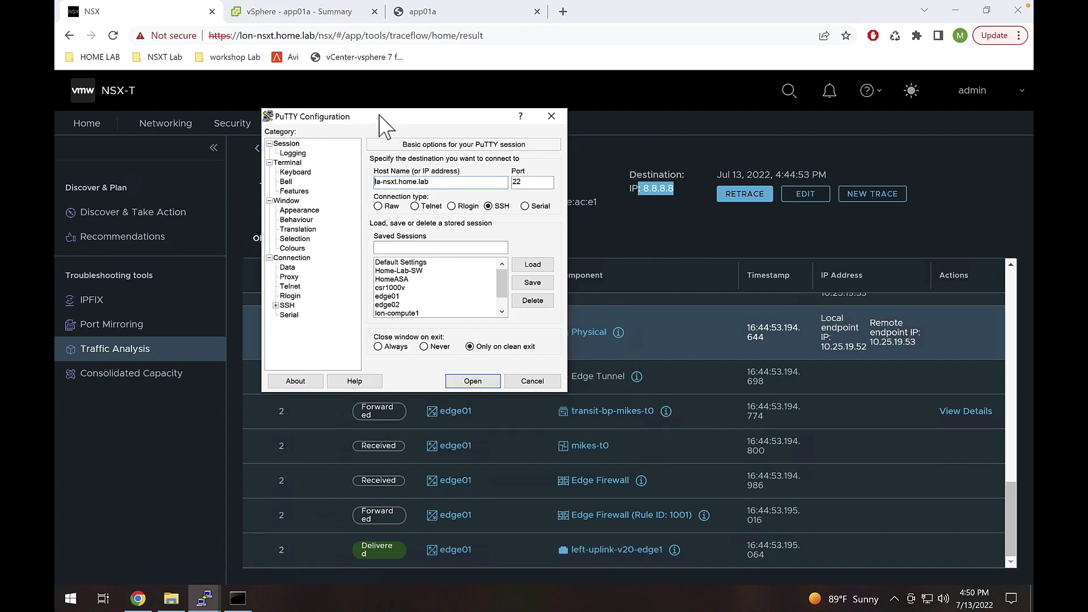
{"action": "left_click", "coordinate": [395, 296]}
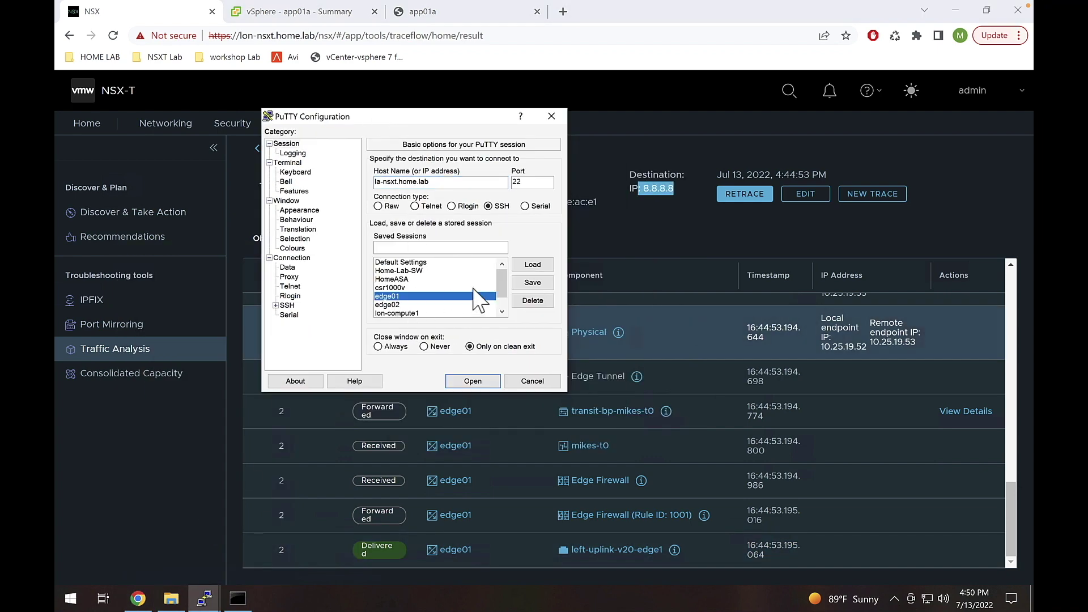
{"action": "left_click", "coordinate": [533, 264]}
{"action": "left_click", "coordinate": [470, 380]}
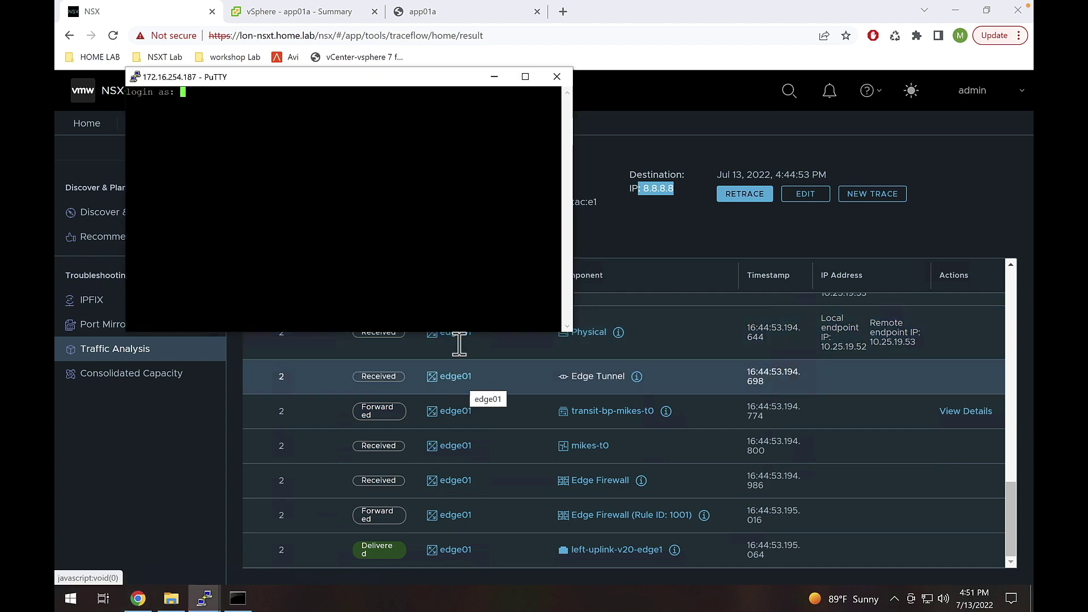
- Log in to edge01 as admin, widen the terminal, and enter 'get logical-routers'
{"action": "type", "text": "admin"}
{"action": "key", "text": "Return"}
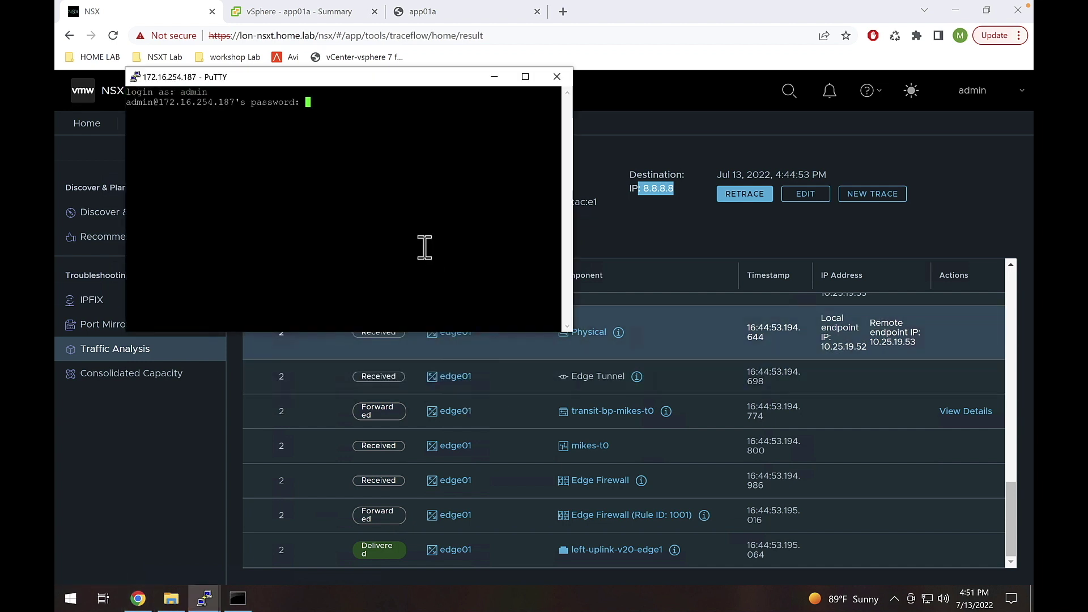
{"action": "key", "text": "Return"}
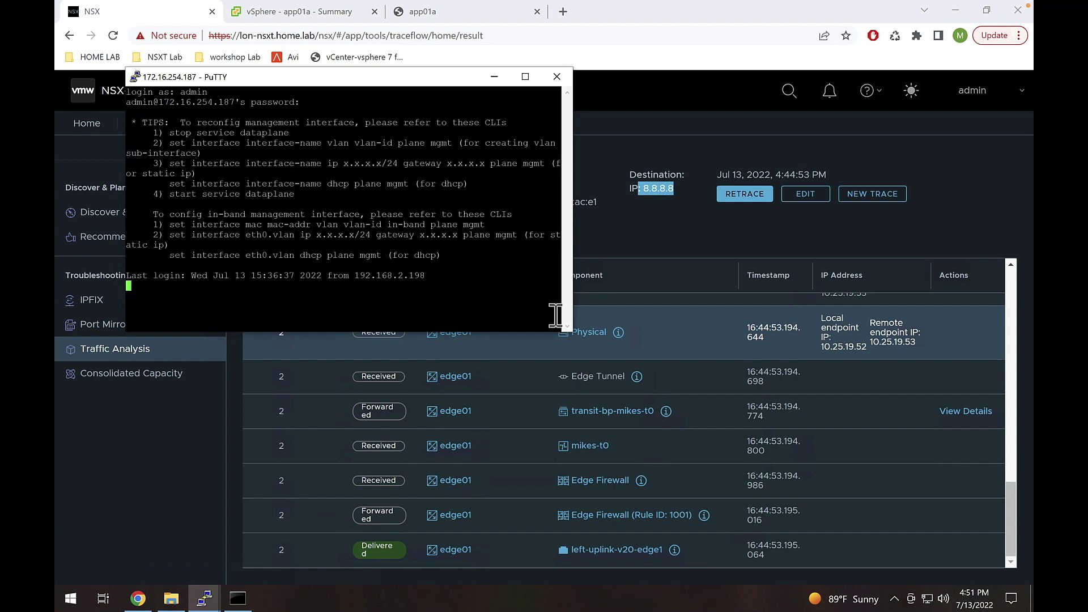
{"action": "left_click_drag", "start_coordinate": [566, 331], "coordinate": [844, 332]}
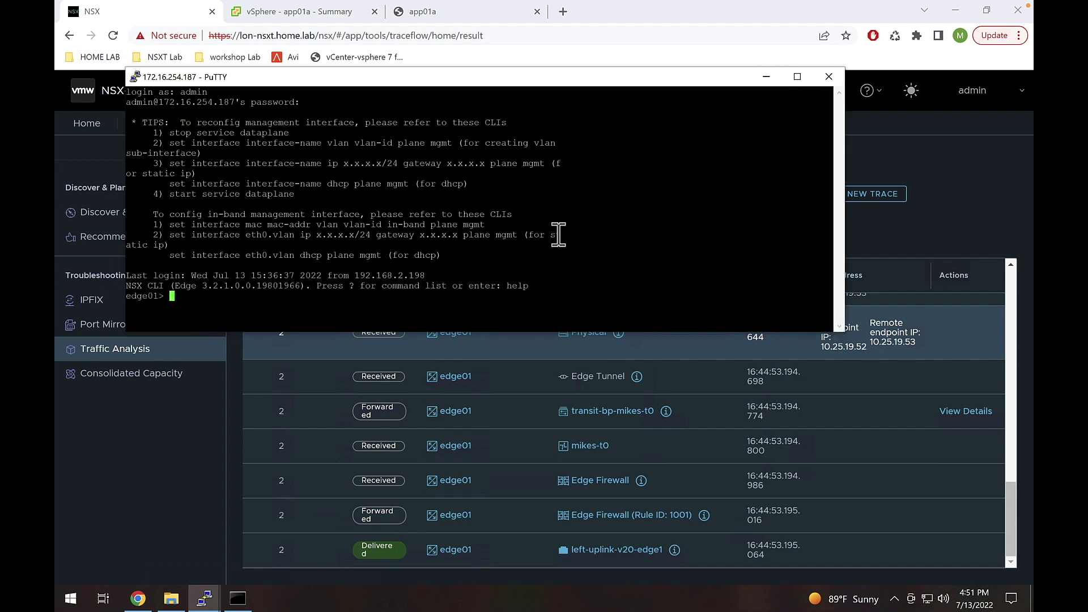
{"action": "type", "text": "get logical-routers"}
- List edge01's logical routers and identify SR-mikes-t0 as VRF 1
{"action": "key", "text": "Return"}
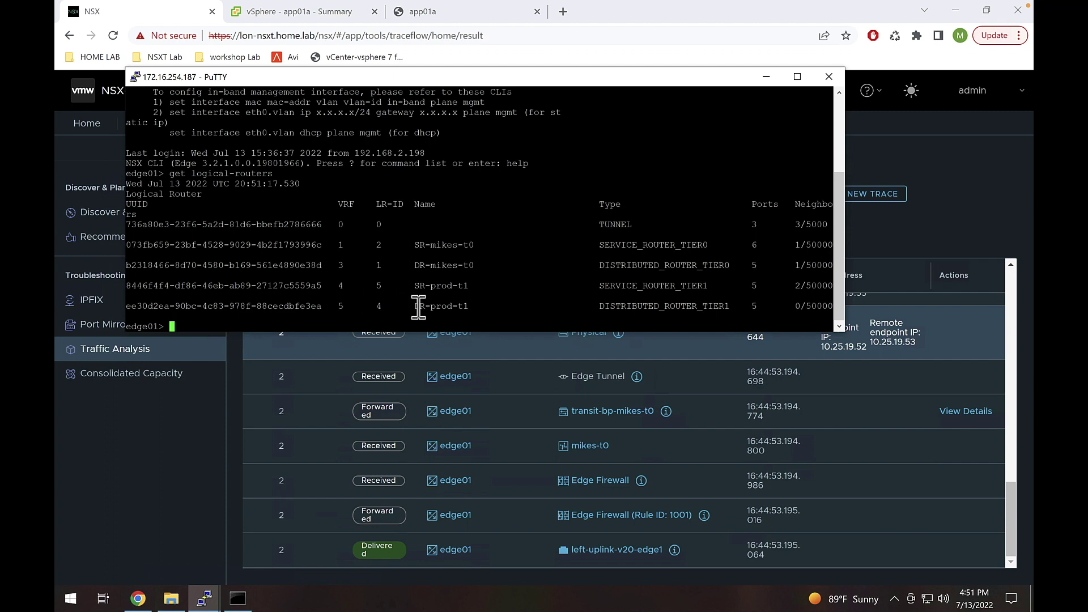
{"action": "left_click_drag", "start_coordinate": [414, 305], "coordinate": [458, 285]}
{"action": "left_click_drag", "start_coordinate": [411, 245], "coordinate": [470, 253]}
{"action": "left_click", "coordinate": [471, 253]}
{"action": "left_click_drag", "start_coordinate": [333, 244], "coordinate": [354, 245]}
- Enter VRF 1 with 'vrf 1', reaching the edge01(tier0_sr[1])> prompt
{"action": "type", "text": "vrf 1"}
{"action": "left_click_drag", "start_coordinate": [410, 244], "coordinate": [475, 247]}
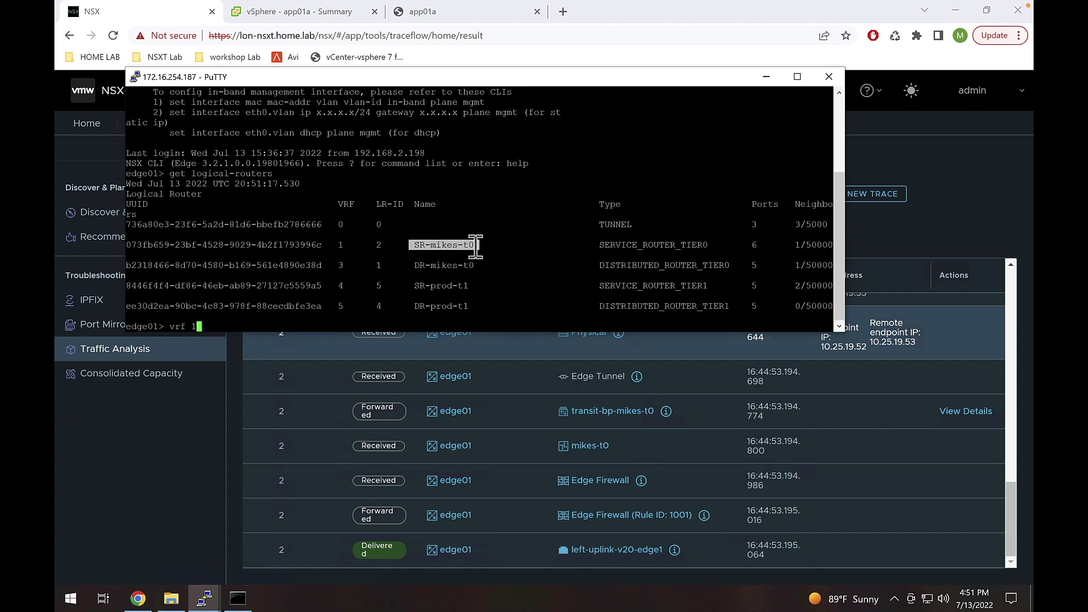
{"action": "key", "text": "Return"}
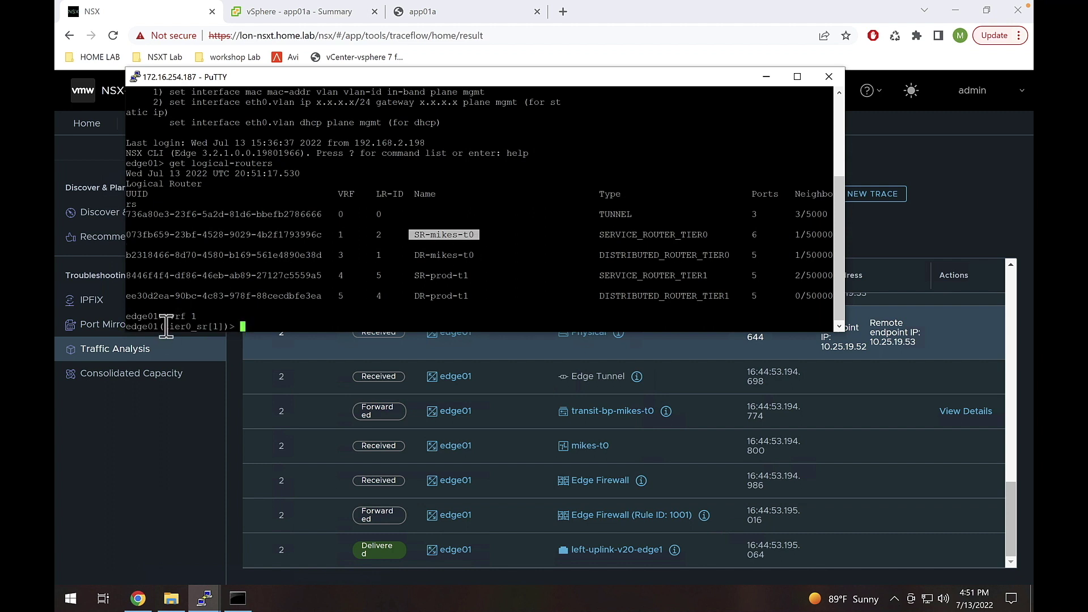
{"action": "left_click_drag", "start_coordinate": [164, 325], "coordinate": [191, 325]}
{"action": "left_click", "coordinate": [238, 323]}
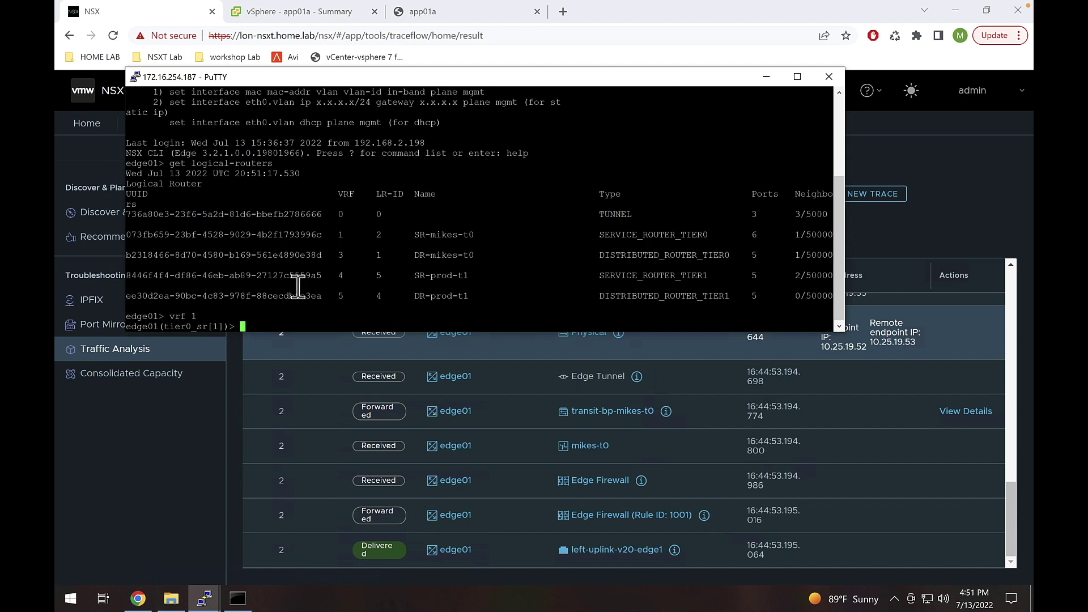
- Run 'get route' and note the 0.0.0.0/0 default route via 10.25.20.10
{"action": "type", "text": "get r"}
{"action": "key", "text": "question"}
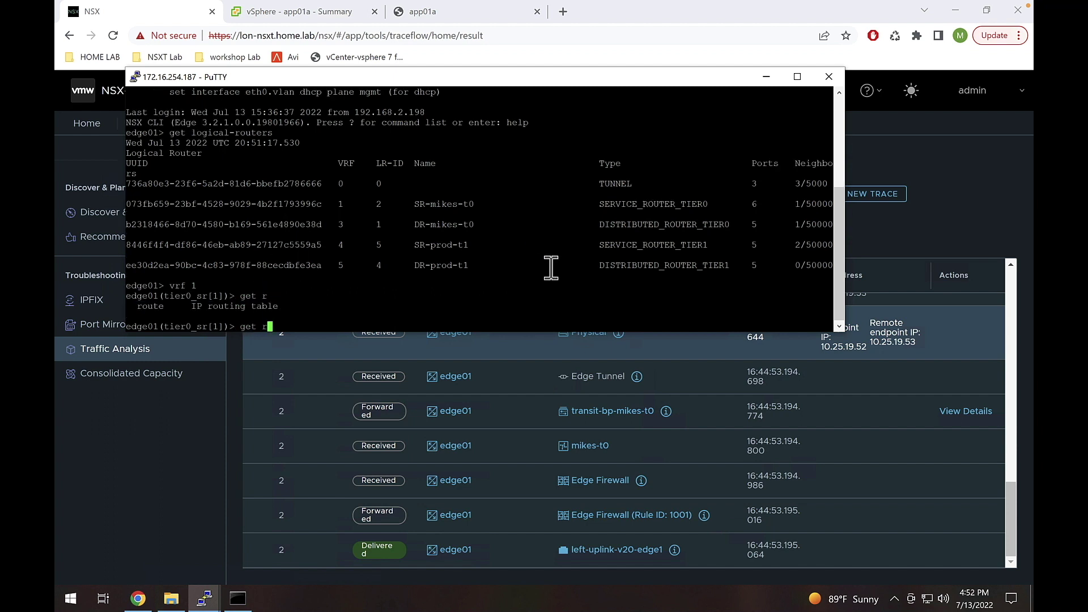
{"action": "key", "text": "XF86AudioRaiseVolume"}
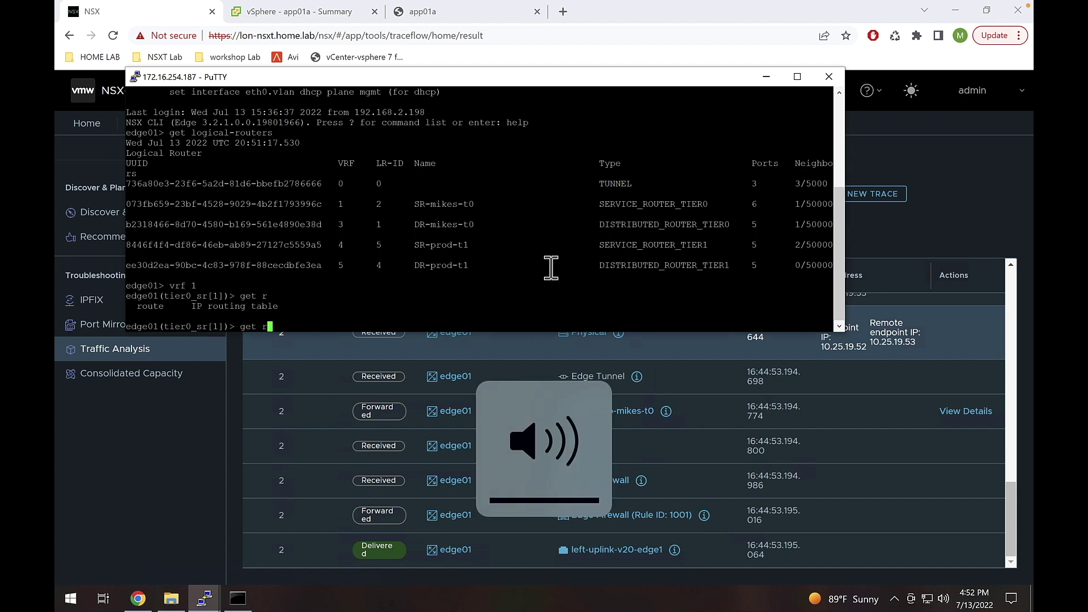
{"action": "left_click_drag", "start_coordinate": [131, 306], "coordinate": [164, 308]}
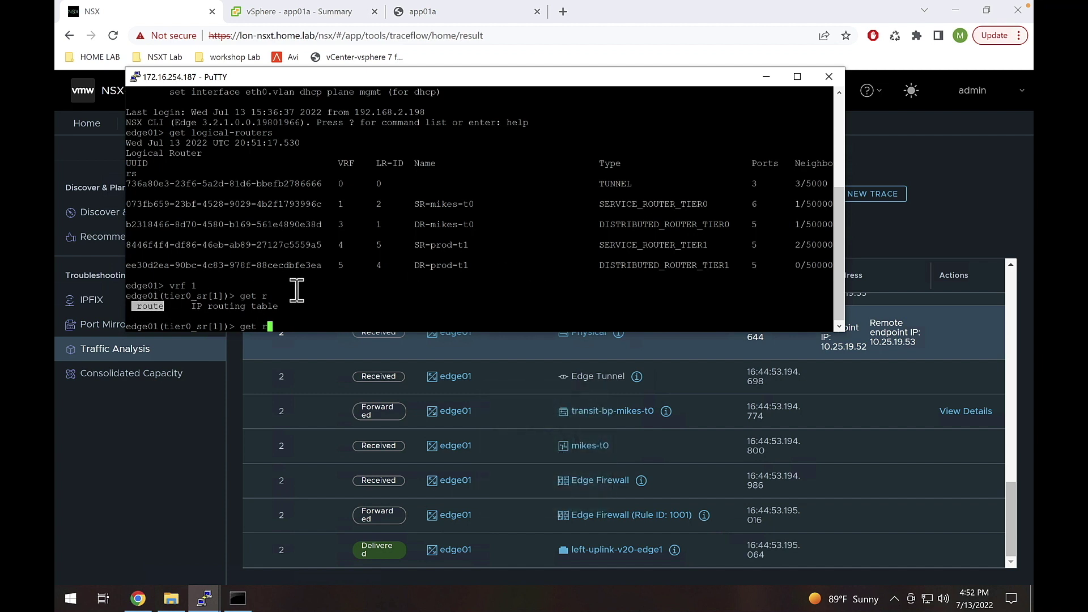
{"action": "type", "text": "oute"}
{"action": "key", "text": "Return"}
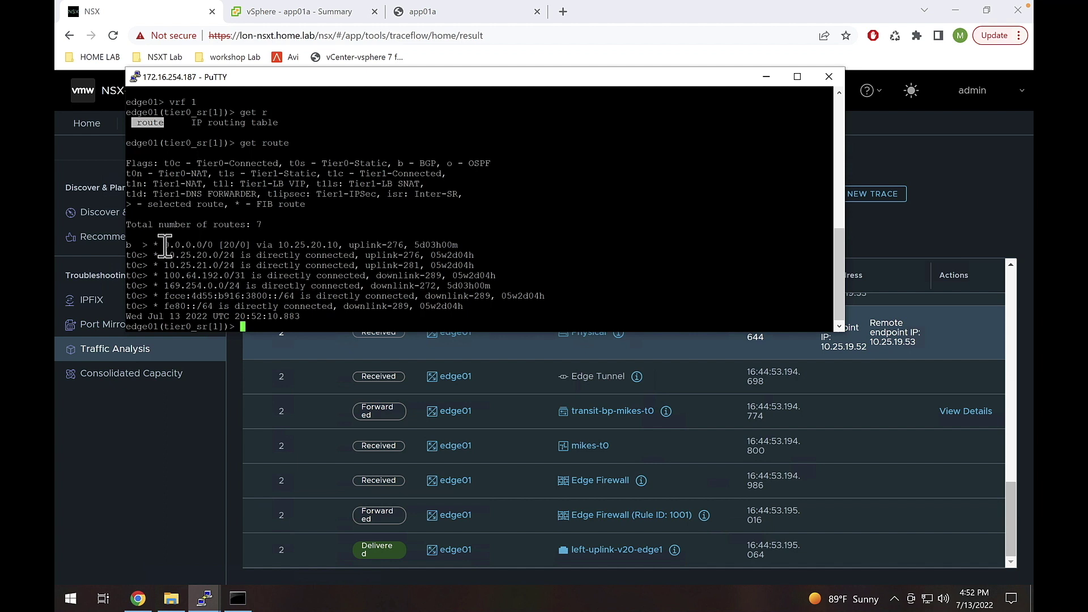
{"action": "left_click_drag", "start_coordinate": [159, 244], "coordinate": [339, 244]}
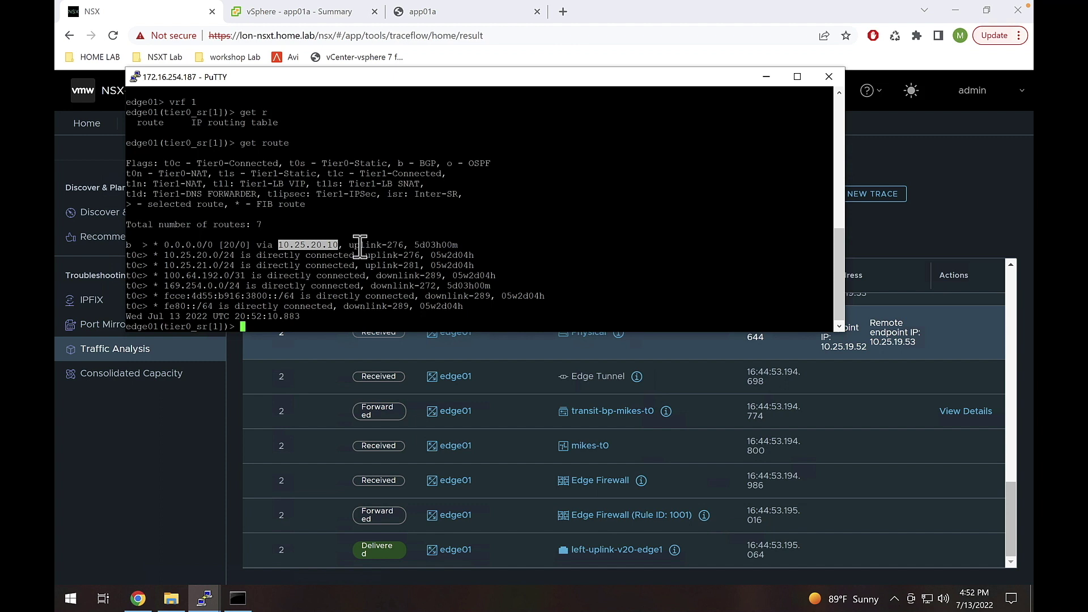
{"action": "left_click", "coordinate": [129, 248]}
{"action": "left_click_drag", "start_coordinate": [339, 245], "coordinate": [277, 245]}
{"action": "left_click", "coordinate": [433, 261]}
- Check 'get route ?' options, then run 'get route 8.8.8.8', matching the 0.0.0.0/0 BGP route
{"action": "type", "text": "get route ?"}
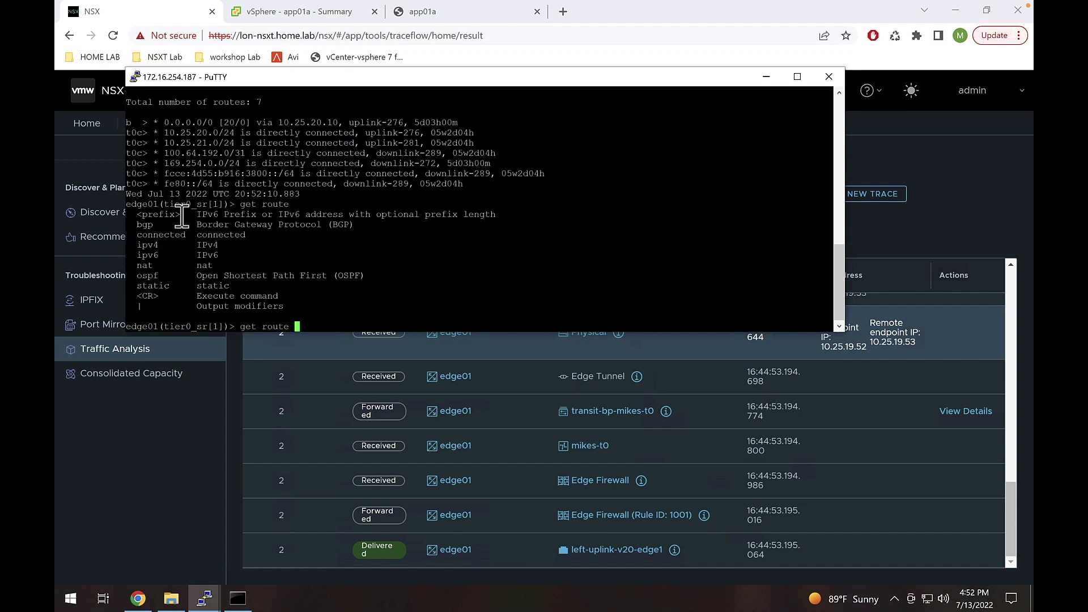
{"action": "left_click_drag", "start_coordinate": [180, 214], "coordinate": [133, 216]}
{"action": "type", "text": "8.8.8.8"}
{"action": "key", "text": "Return"}
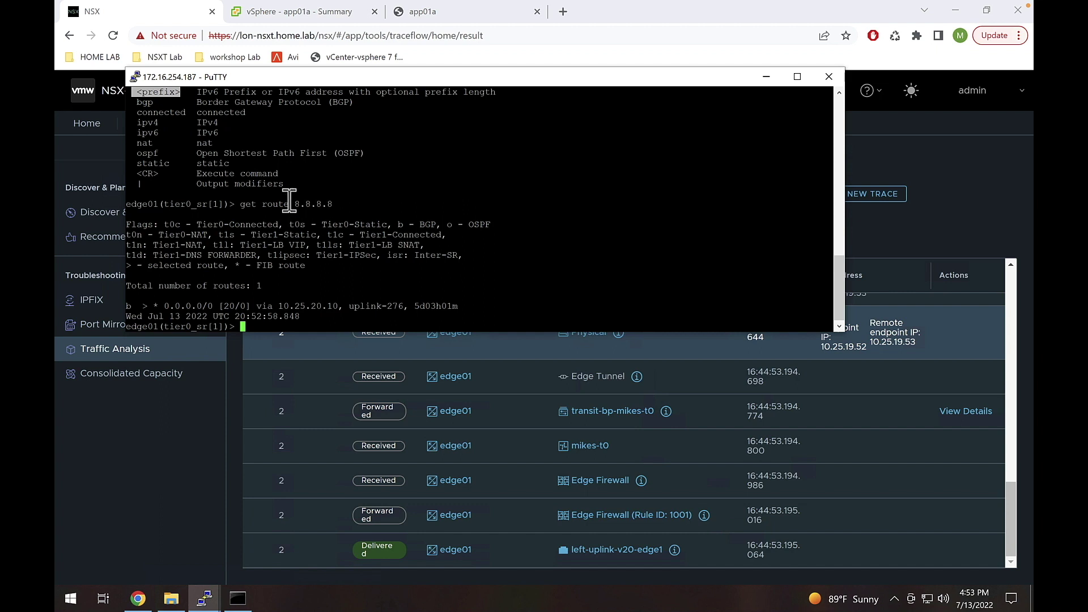
{"action": "left_click_drag", "start_coordinate": [164, 308], "coordinate": [212, 306]}
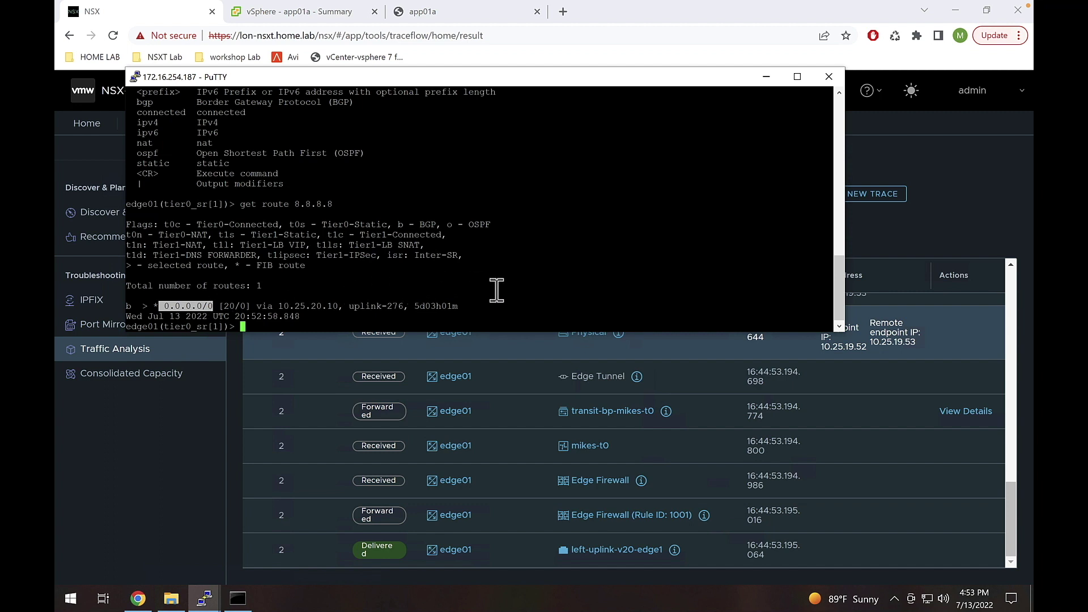
{"action": "left_click", "coordinate": [521, 299]}
- Ping 8.8.8.8 from the tier-0 SR and stop it: 3 sent, 2 received
{"action": "type", "text": "ping "}
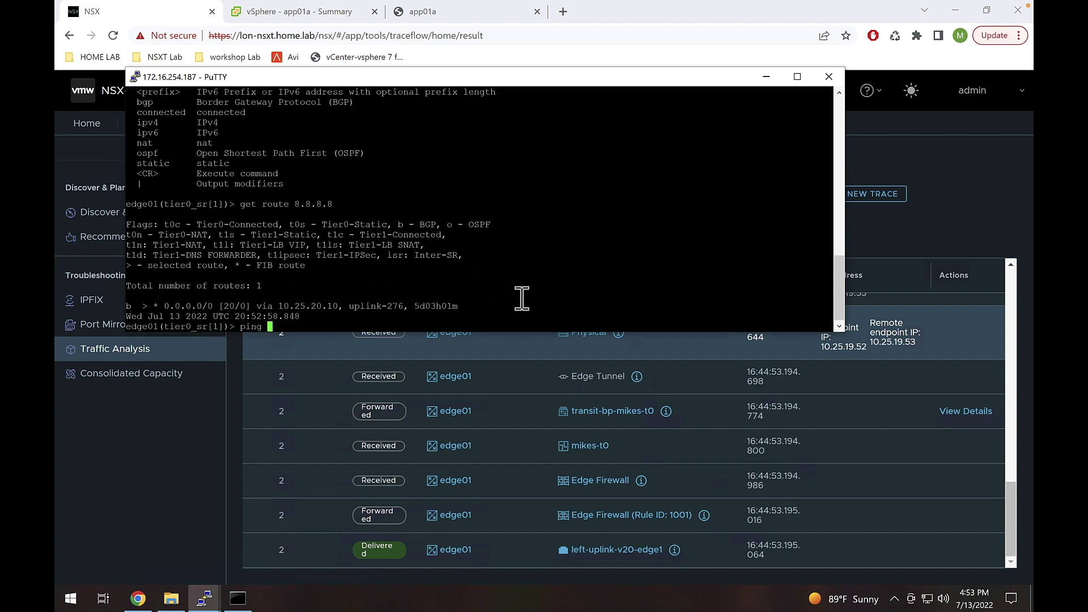
{"action": "type", "text": "8.8.8.8"}
{"action": "key", "text": "Return"}
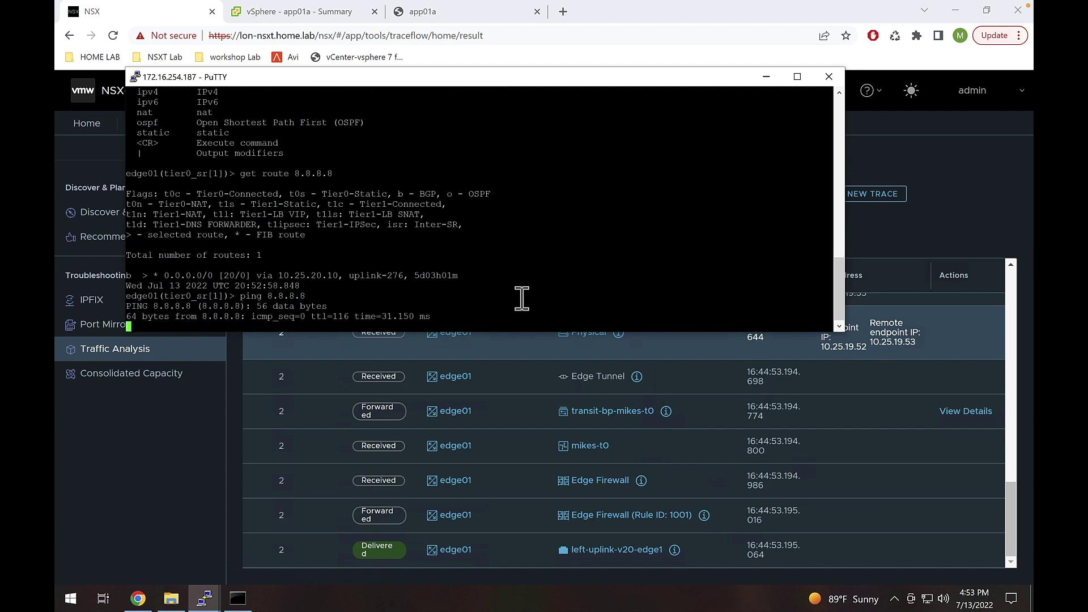
{"action": "key", "text": "ctrl+c"}
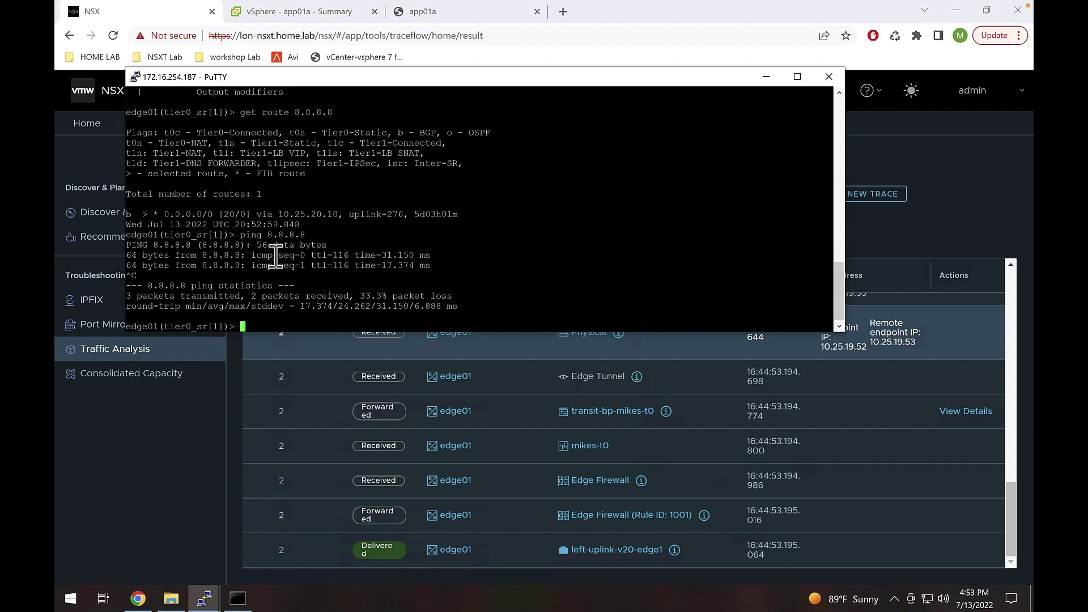
{"action": "left_click_drag", "start_coordinate": [203, 256], "coordinate": [245, 256]}
{"action": "left_click", "coordinate": [245, 299]}
{"action": "key", "text": "Return"}
{"action": "key", "text": "Return"}
{"action": "key", "text": "Return"}
{"action": "key", "text": "Return"}
{"action": "key", "text": "Return"}
{"action": "key", "text": "Return"}
{"action": "key", "text": "Return"}
{"action": "key", "text": "Return"}
{"action": "key", "text": "Return"}
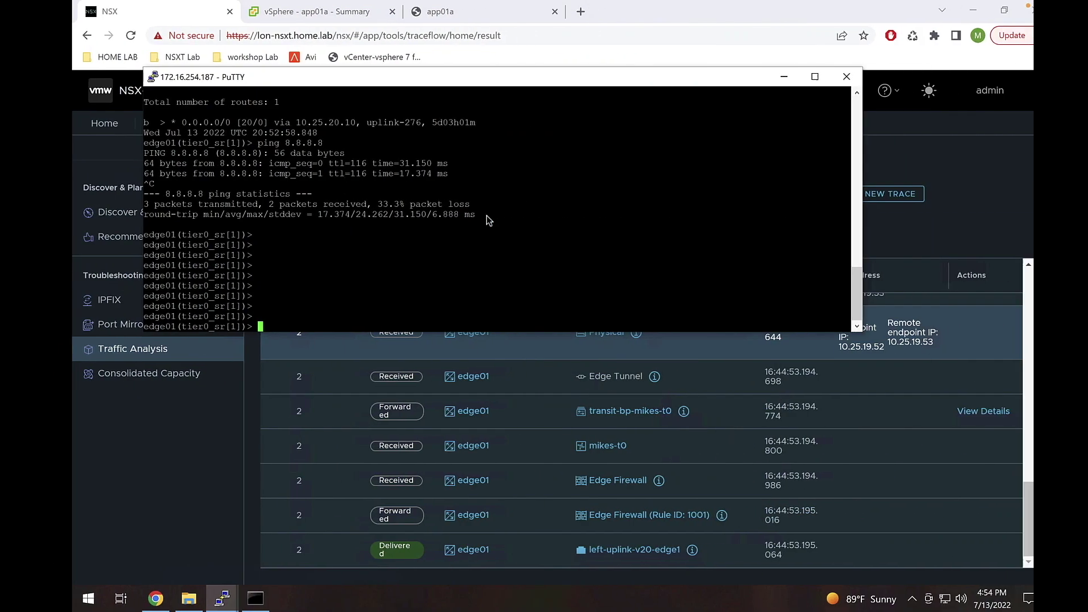
- Run 'get route 20.20.20.0/24' and confirm it returns 0 routes
{"action": "key", "text": "Return"}
{"action": "key", "text": "Return"}
{"action": "key", "text": "Return"}
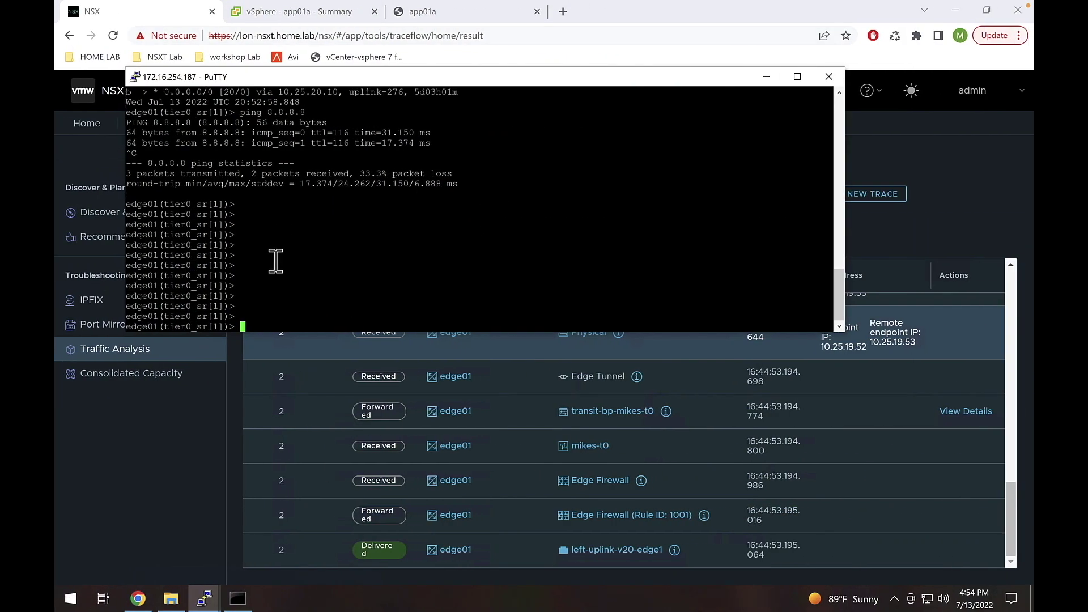
{"action": "type", "text": "get route 8.8.8.8"}
{"action": "key", "text": "BackSpace"}
{"action": "key", "text": "BackSpace"}
{"action": "key", "text": "BackSpace"}
{"action": "key", "text": "BackSpace"}
{"action": "key", "text": "BackSpace"}
{"action": "key", "text": "BackSpace"}
{"action": "key", "text": "BackSpace"}
{"action": "key", "text": "BackSpace"}
{"action": "key", "text": "Down"}
{"action": "key", "text": "BackSpace"}
{"action": "key", "text": "BackSpace"}
{"action": "key", "text": "BackSpace"}
{"action": "key", "text": "BackSpace"}
{"action": "key", "text": "BackSpace"}
{"action": "key", "text": "BackSpace"}
{"action": "key", "text": "BackSpace"}
{"action": "type", "text": "20.20.20.0/24"}
{"action": "key", "text": "Return"}
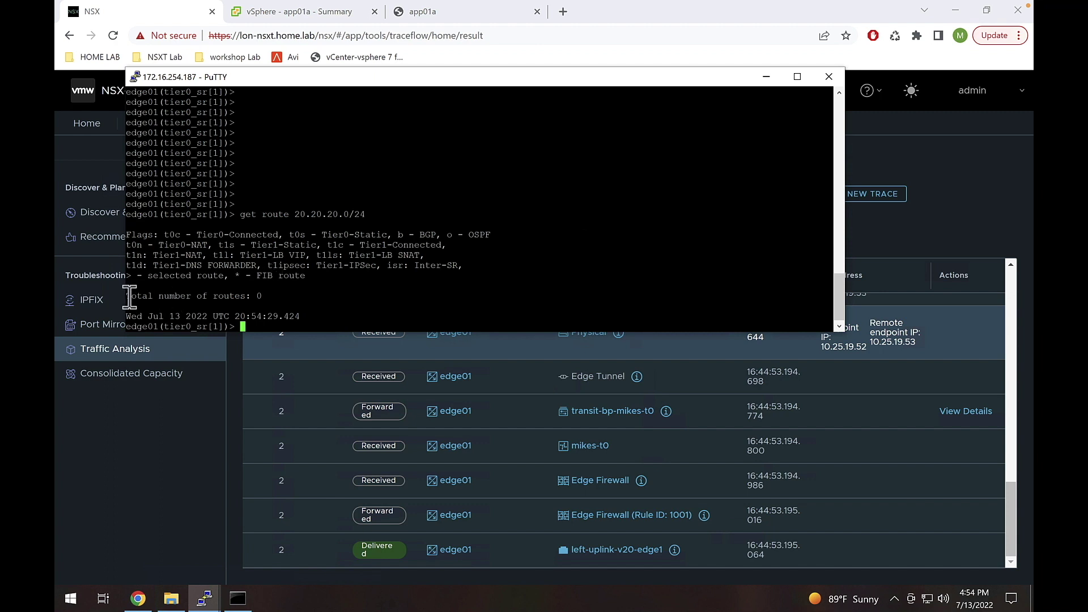
{"action": "left_click_drag", "start_coordinate": [127, 296], "coordinate": [242, 296]}
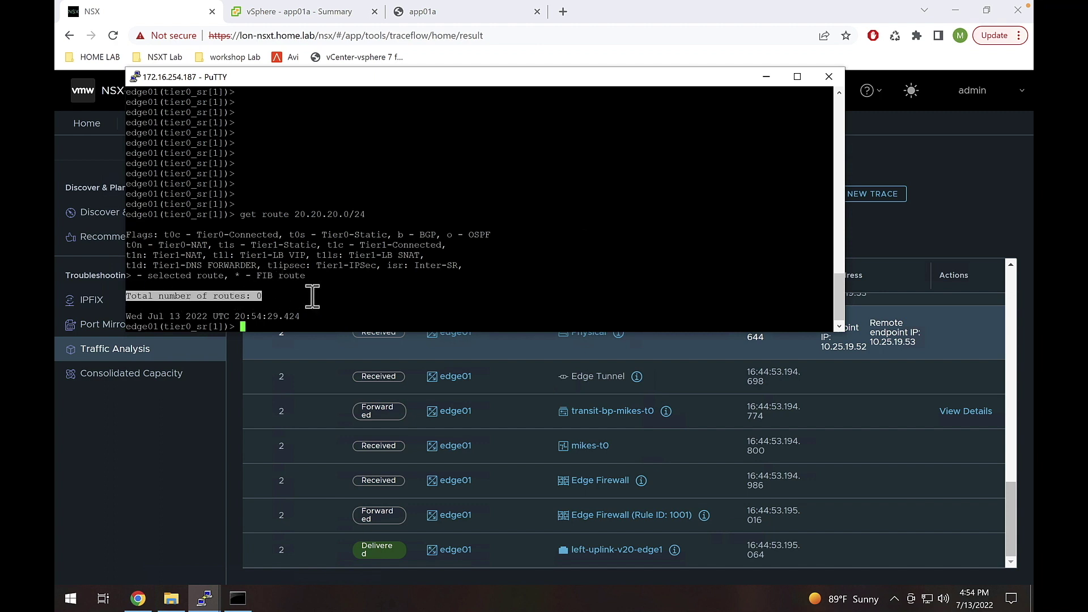
{"action": "left_click", "coordinate": [447, 282]}
- Run 'get route' again and review its 7 routes, none covering 20.20.20.0/24
{"action": "key", "text": "Return"}
{"action": "key", "text": "Return"}
{"action": "key", "text": "Return"}
{"action": "key", "text": "Return"}
{"action": "type", "text": "get "}
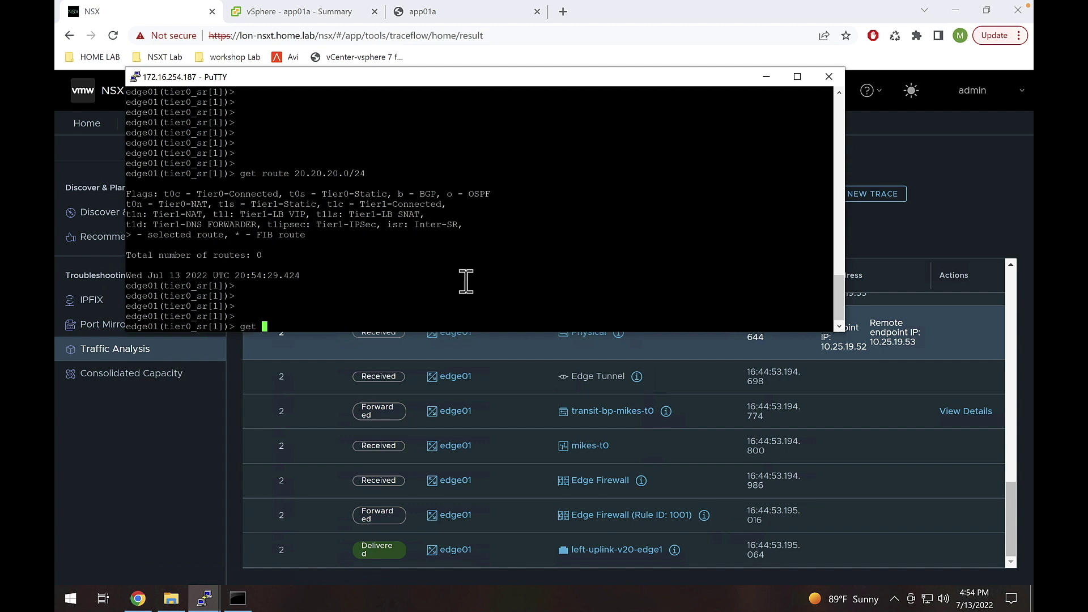
{"action": "type", "text": "route"}
{"action": "key", "text": "Return"}
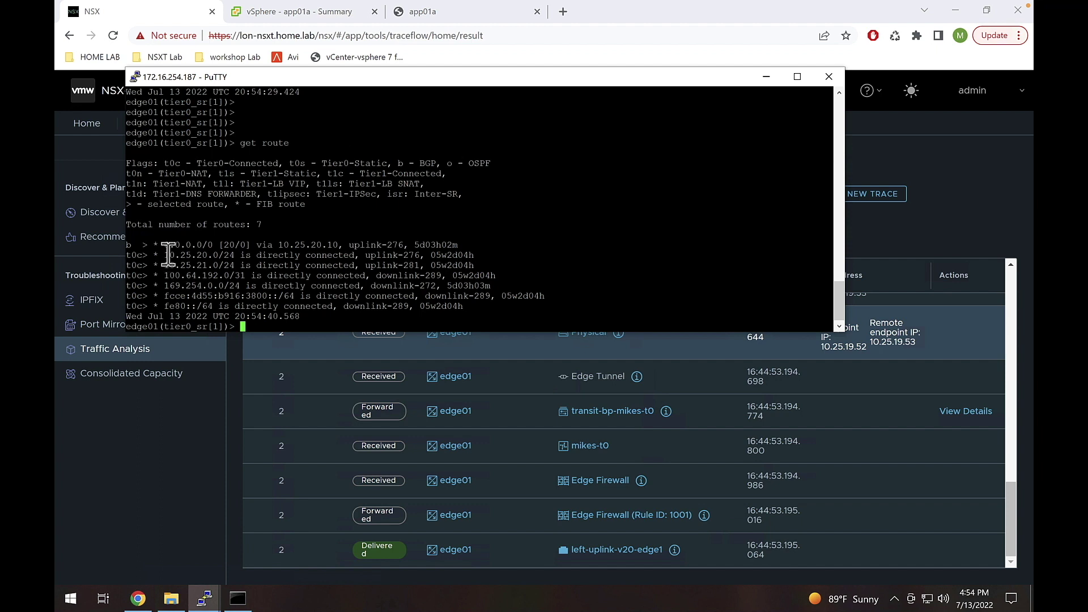
{"action": "left_click_drag", "start_coordinate": [164, 265], "coordinate": [283, 265]}
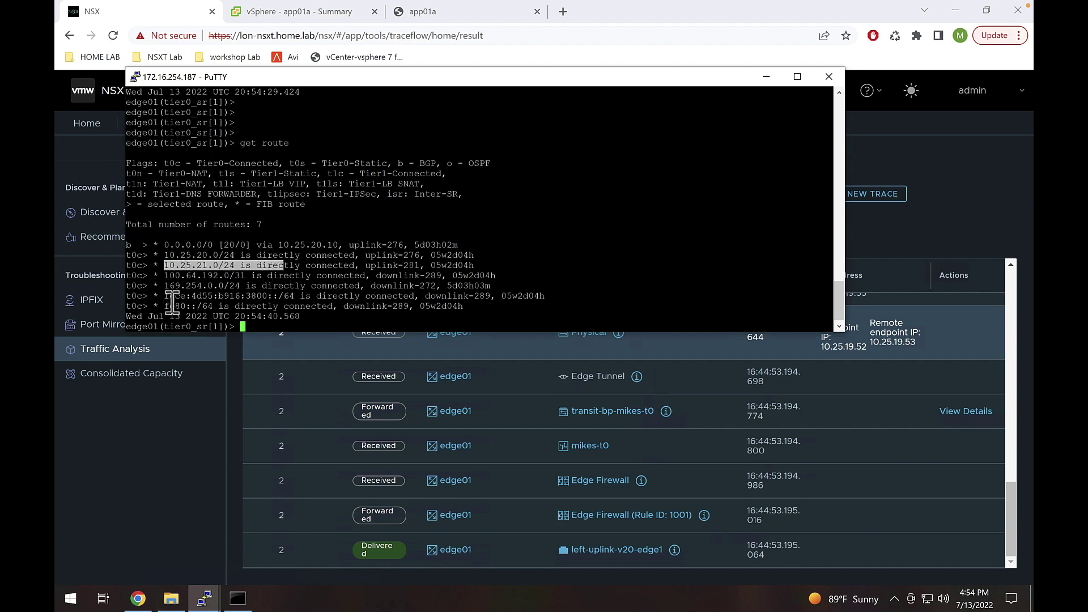
{"action": "left_click_drag", "start_coordinate": [170, 296], "coordinate": [187, 309]}
{"action": "left_click", "coordinate": [201, 309]}
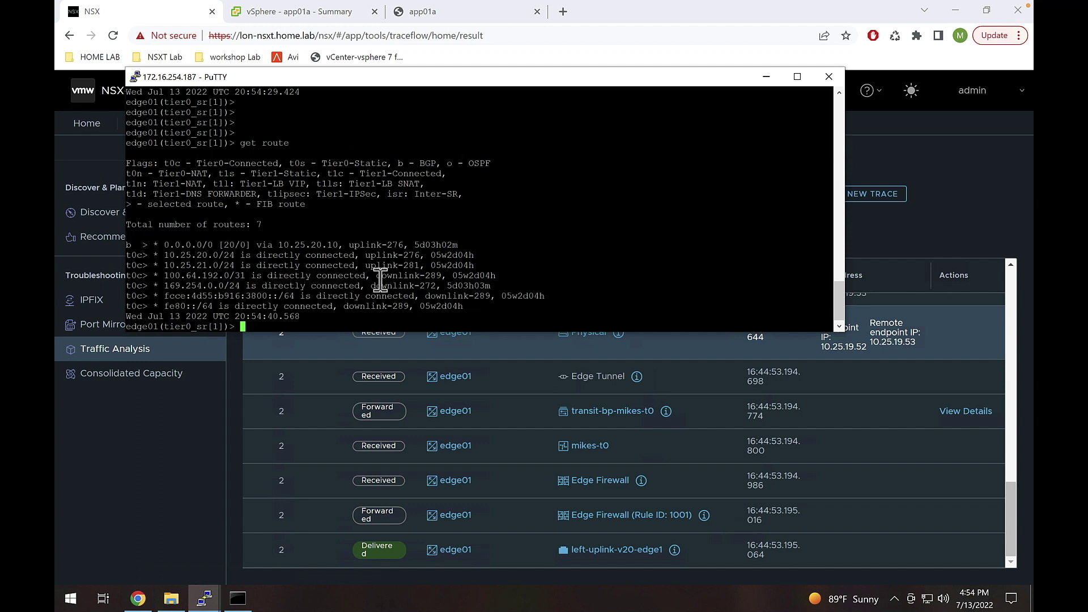
- Ping 20.20.20.1 and stop it, noting time-to-live-exceeded replies from 192.168.8.200
{"action": "type", "text": "ping 20.20.20.1"}
{"action": "key", "text": "Return"}
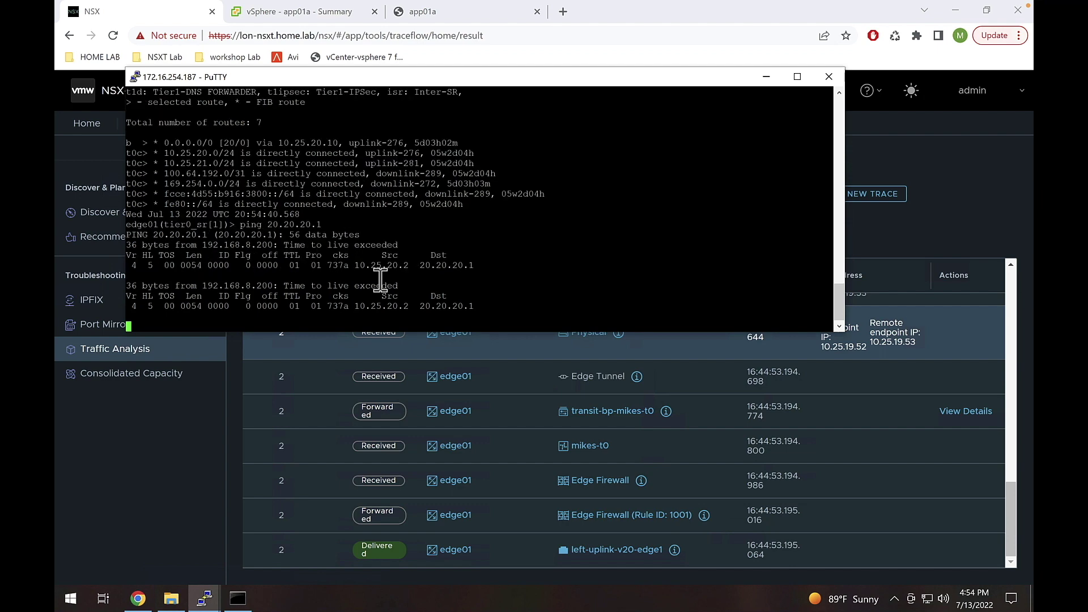
{"action": "key", "text": "ctrl+c"}
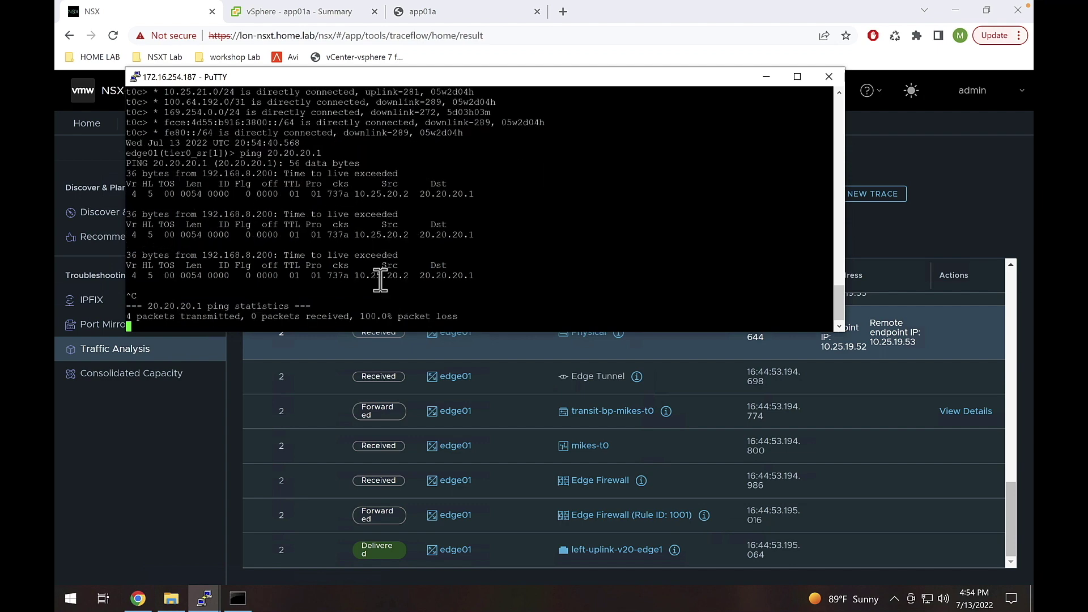
{"action": "left_click_drag", "start_coordinate": [283, 255], "coordinate": [335, 244]}
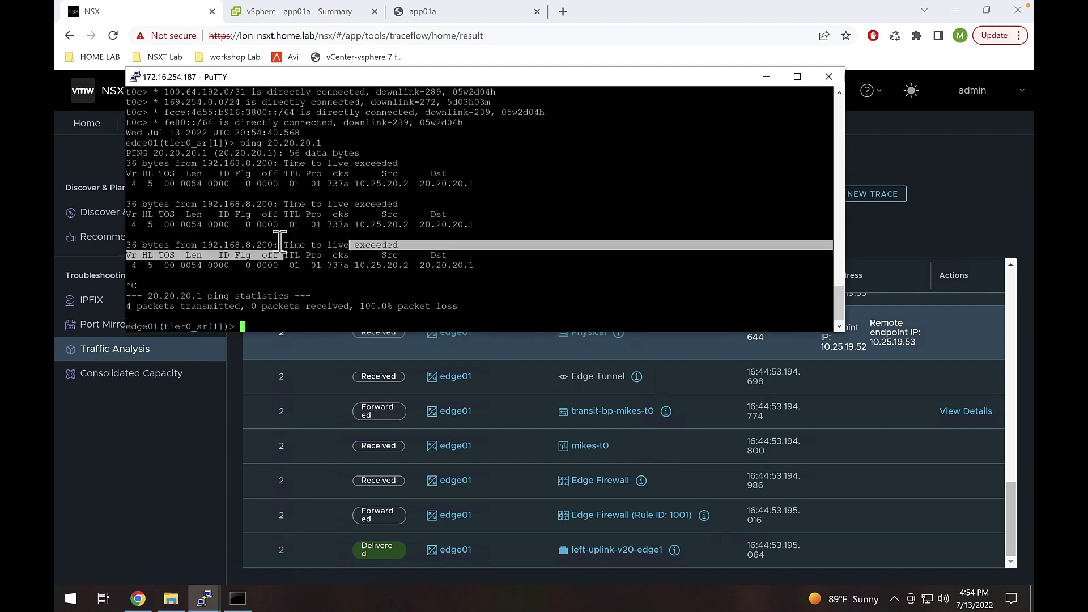
{"action": "left_click", "coordinate": [212, 245]}
{"action": "left_click_drag", "start_coordinate": [204, 245], "coordinate": [267, 245]}
{"action": "left_click", "coordinate": [267, 243]}
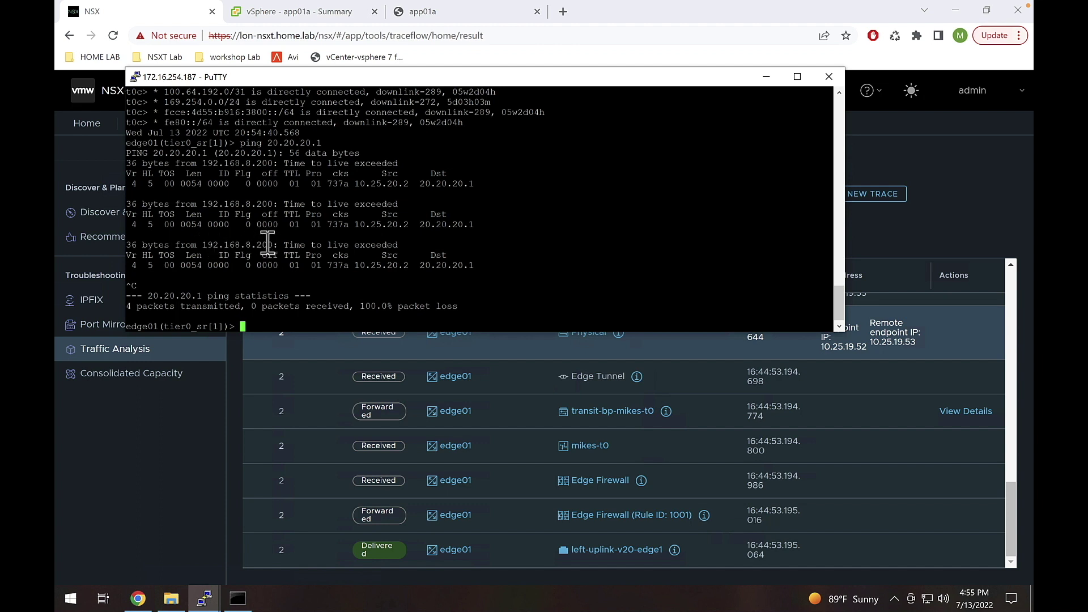
- Run 'get route 20.20.20.1', which matches only 0.0.0.0/0 via 10.25.20.10
{"action": "type", "text": "get route 20.20.20.1"}
{"action": "key", "text": "Return"}
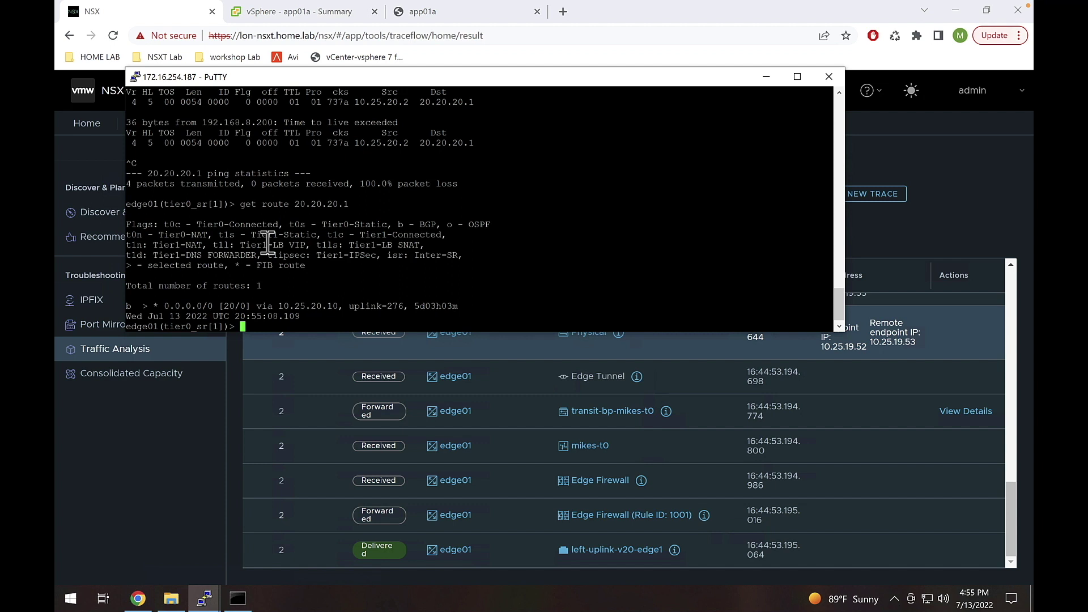
{"action": "left_click_drag", "start_coordinate": [160, 306], "coordinate": [215, 306]}
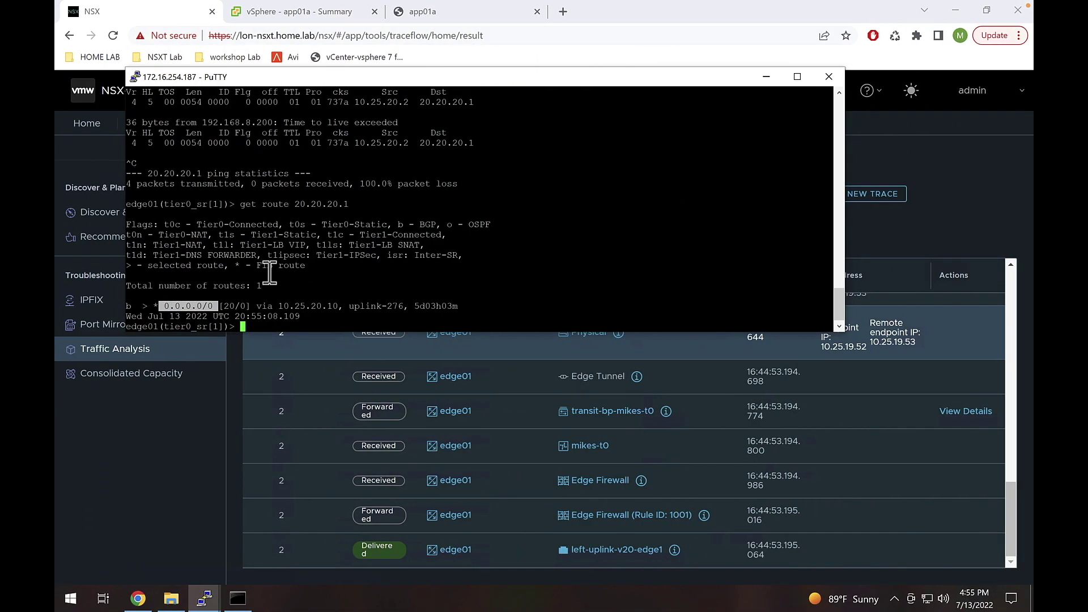
{"action": "left_click", "coordinate": [268, 290]}
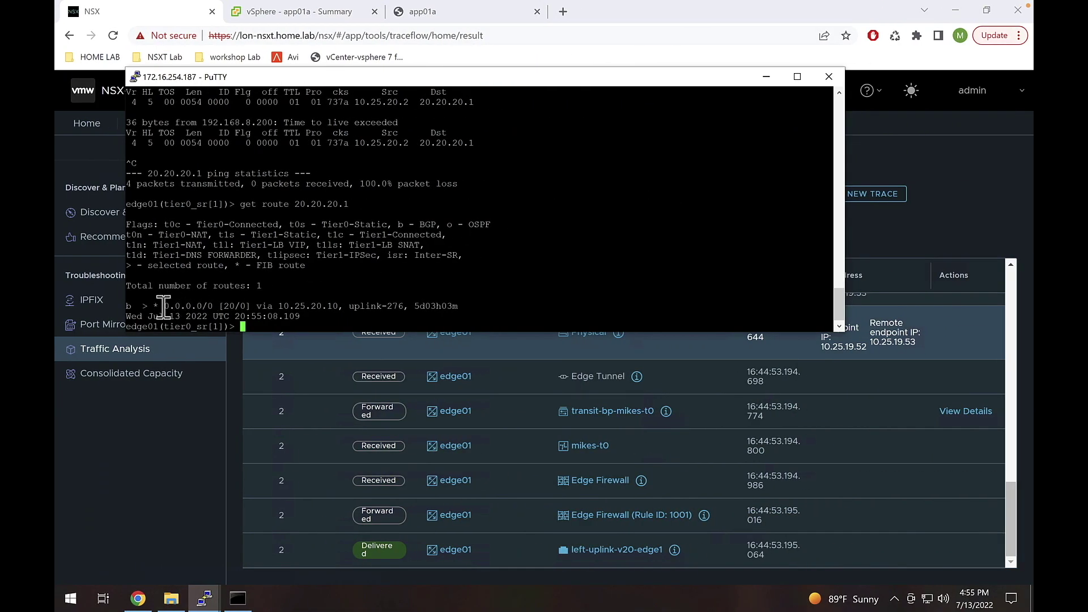
{"action": "left_click_drag", "start_coordinate": [154, 307], "coordinate": [242, 309]}
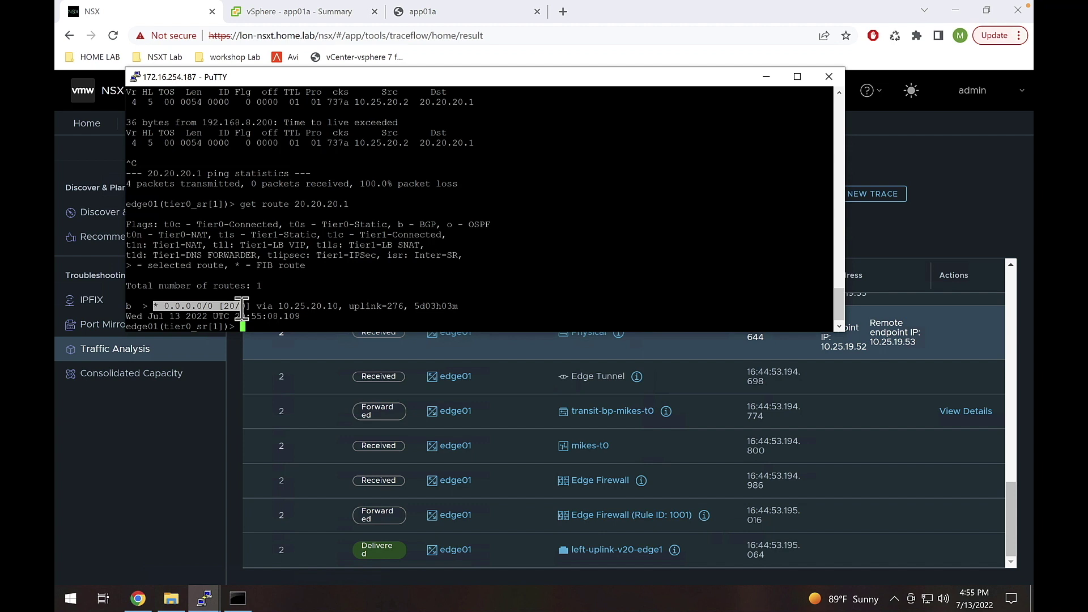
{"action": "left_click", "coordinate": [242, 309]}
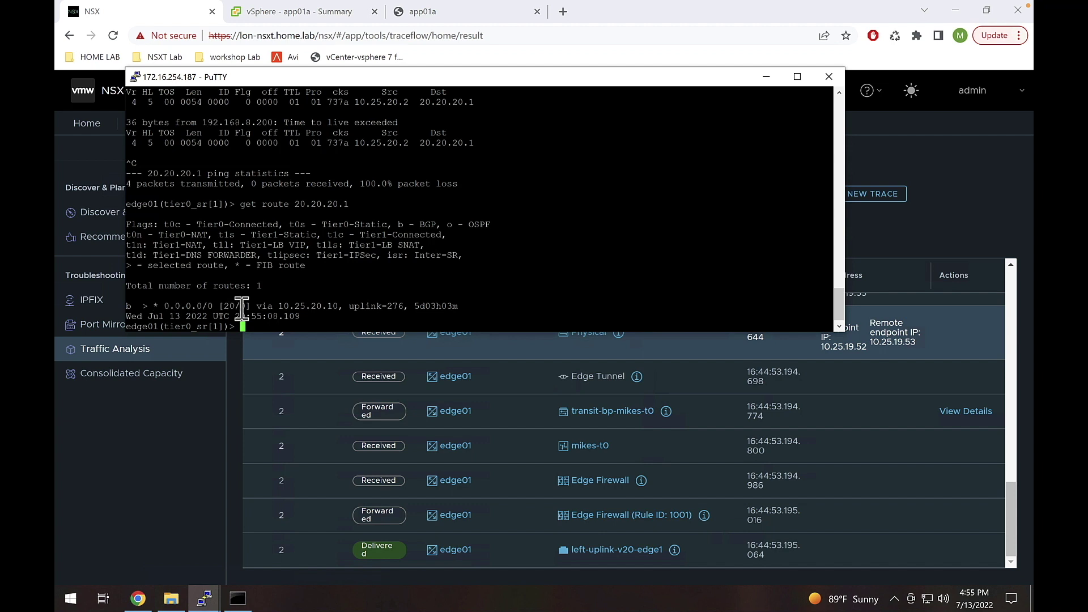
{"action": "key", "text": "Return"}
{"action": "key", "text": "Return"}
{"action": "key", "text": "Return"}
{"action": "key", "text": "Return"}
{"action": "key", "text": "Return"}
{"action": "key", "text": "Return"}
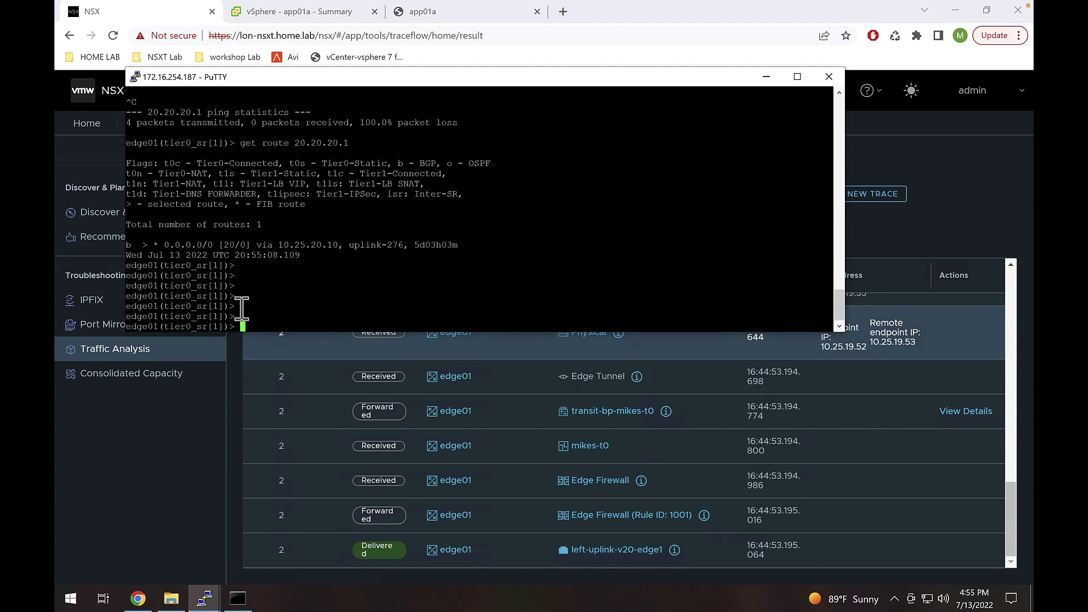
- Open the prod-t1 gateway for editing from Networking > Tier-1 Gateways
{"action": "left_click", "coordinate": [232, 374]}
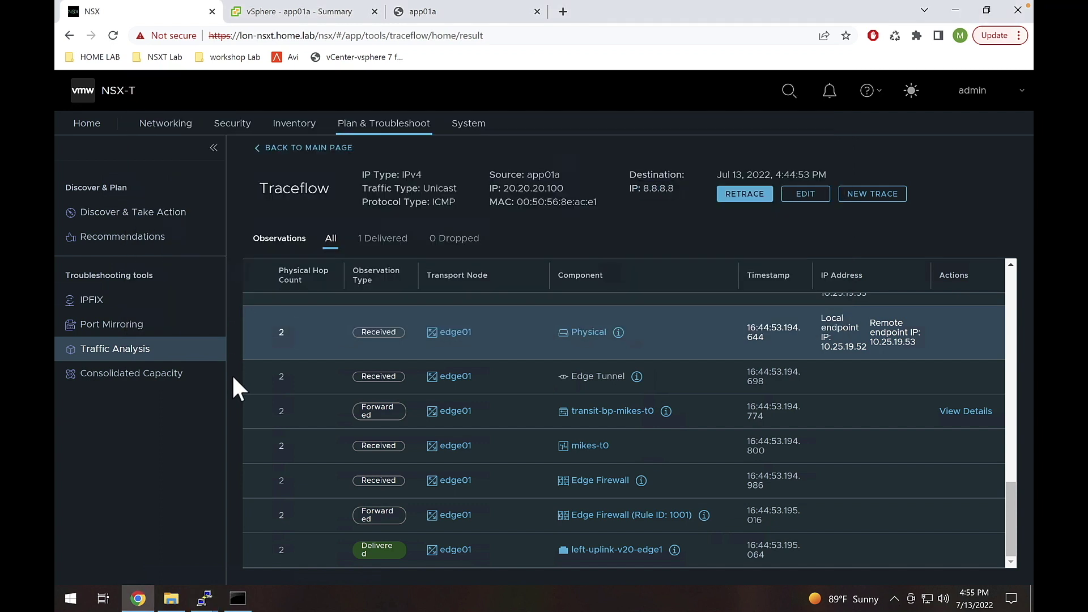
{"action": "left_click", "coordinate": [164, 132]}
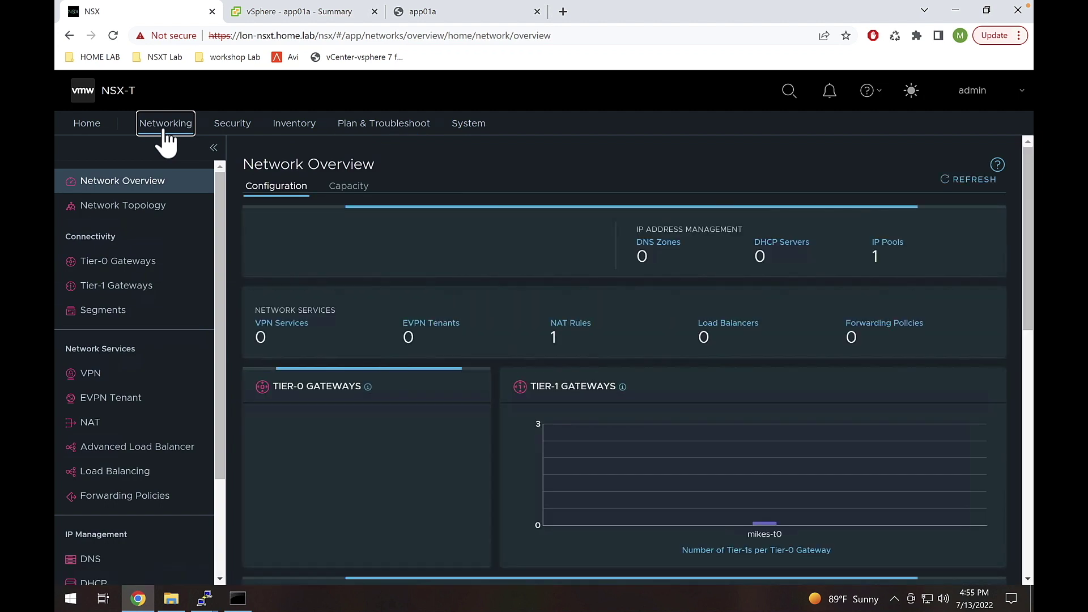
{"action": "left_click", "coordinate": [144, 285]}
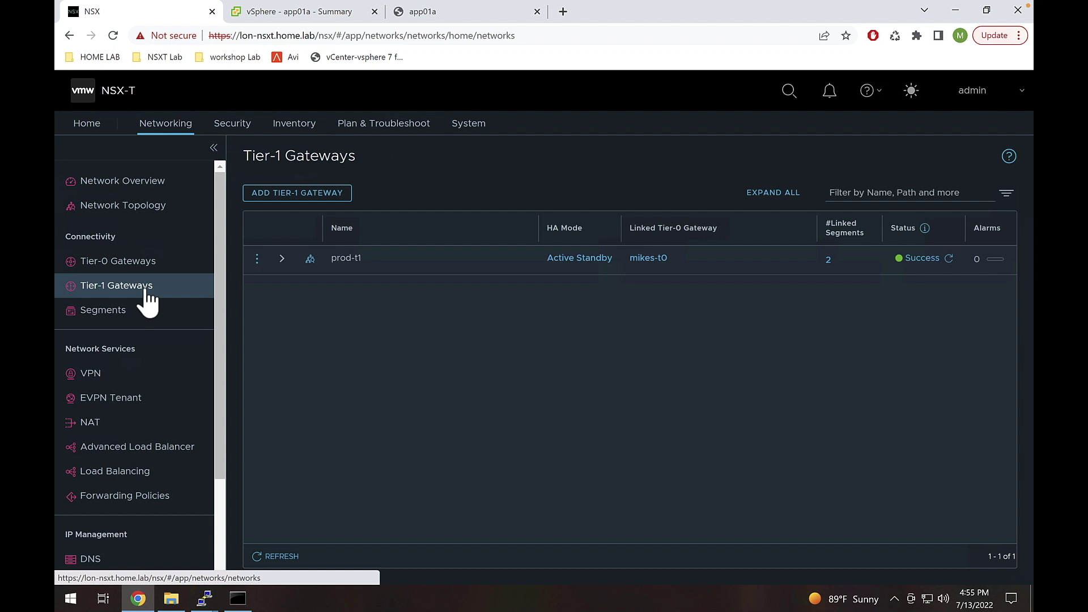
{"action": "left_click", "coordinate": [257, 260]}
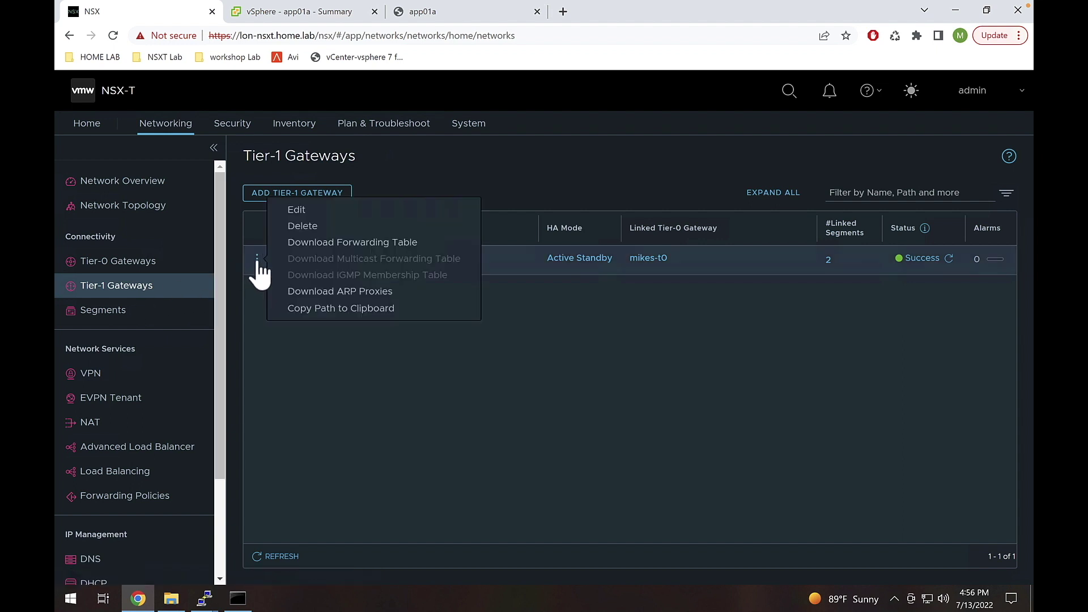
{"action": "left_click", "coordinate": [326, 210]}
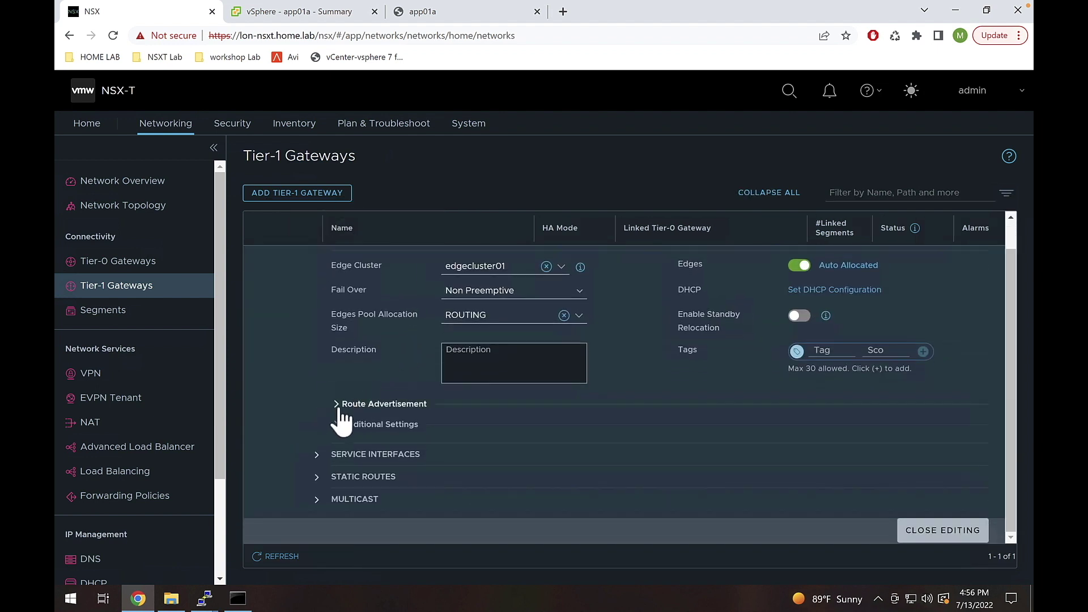
- Expand Route Advertisement, showing only All IPSec Local Endpoints enabled
{"action": "left_click", "coordinate": [339, 406]}
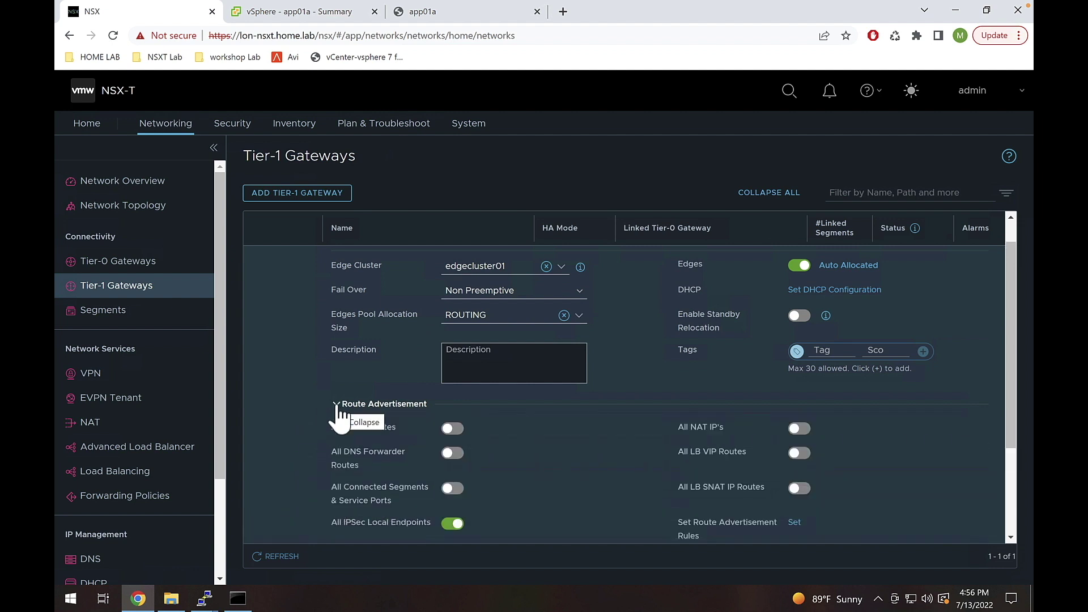
{"action": "scroll", "coordinate": [338, 405], "scroll_direction": "down", "scroll_amount": 2}
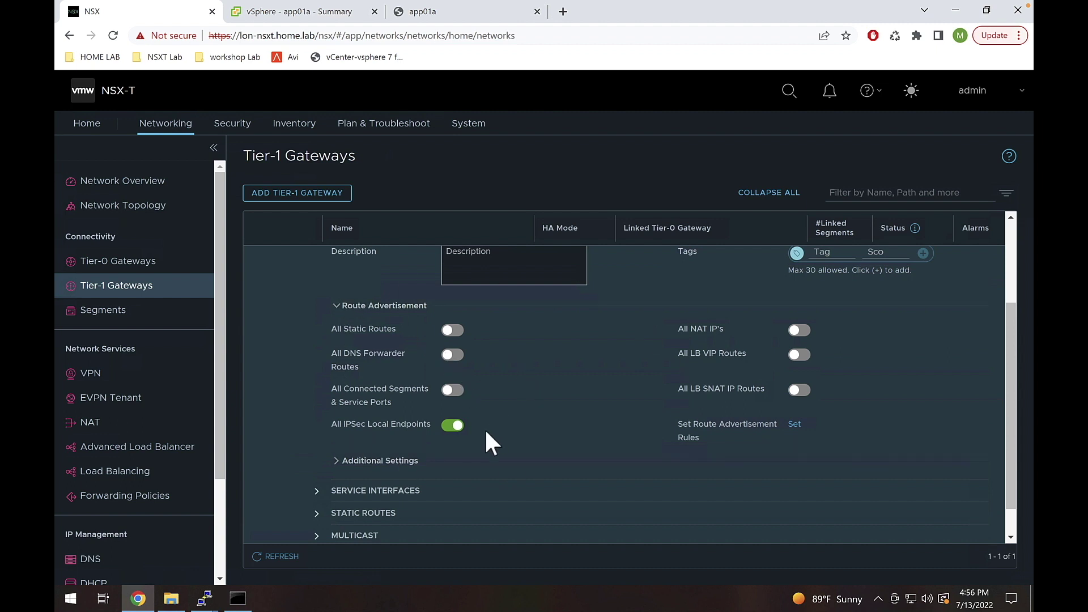
{"action": "scroll", "coordinate": [484, 427], "scroll_direction": "up", "scroll_amount": 2}
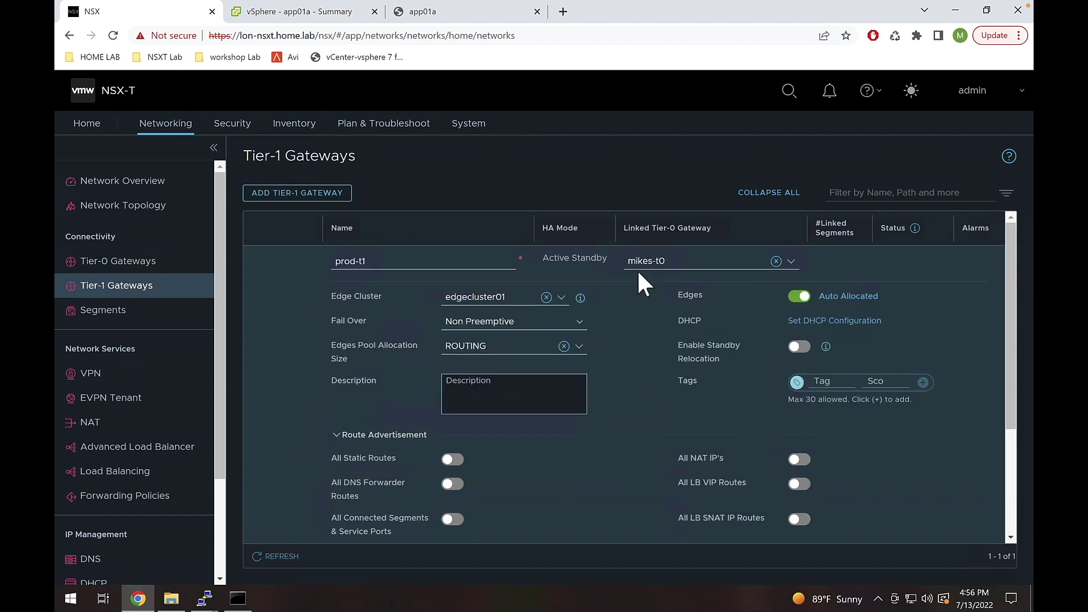
{"action": "scroll", "coordinate": [640, 286], "scroll_direction": "down", "scroll_amount": 3}
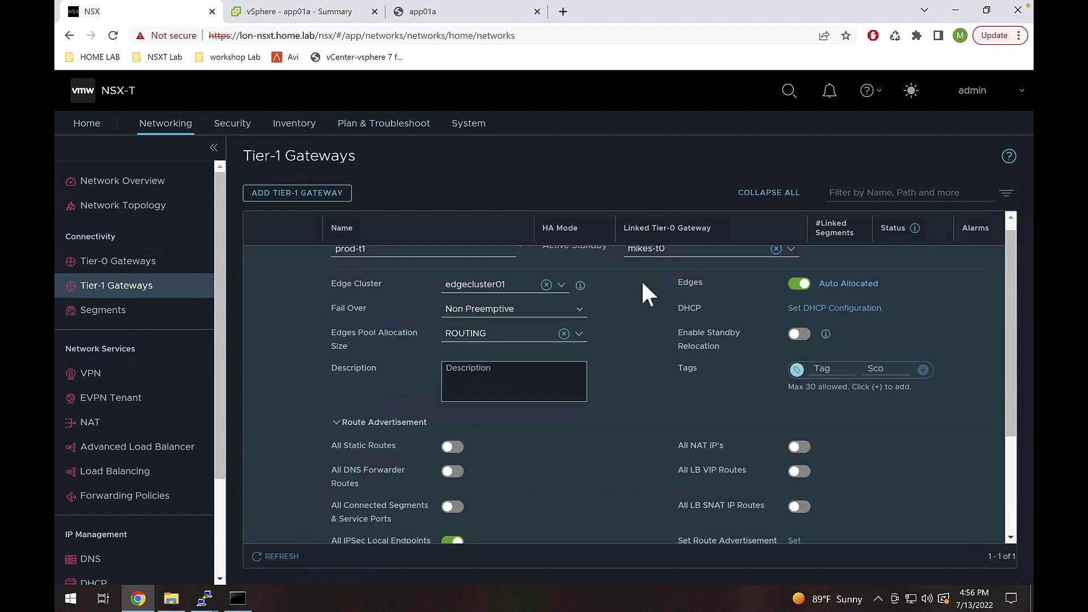
{"action": "scroll", "coordinate": [640, 287], "scroll_direction": "up", "scroll_amount": 1}
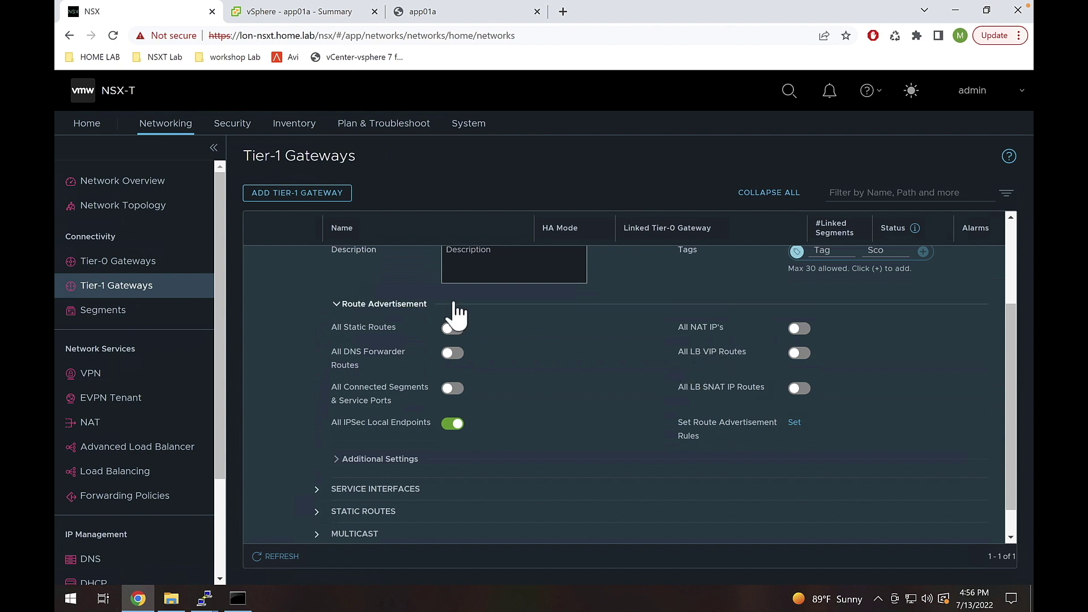
{"action": "left_click_drag", "start_coordinate": [359, 158], "coordinate": [234, 170]}
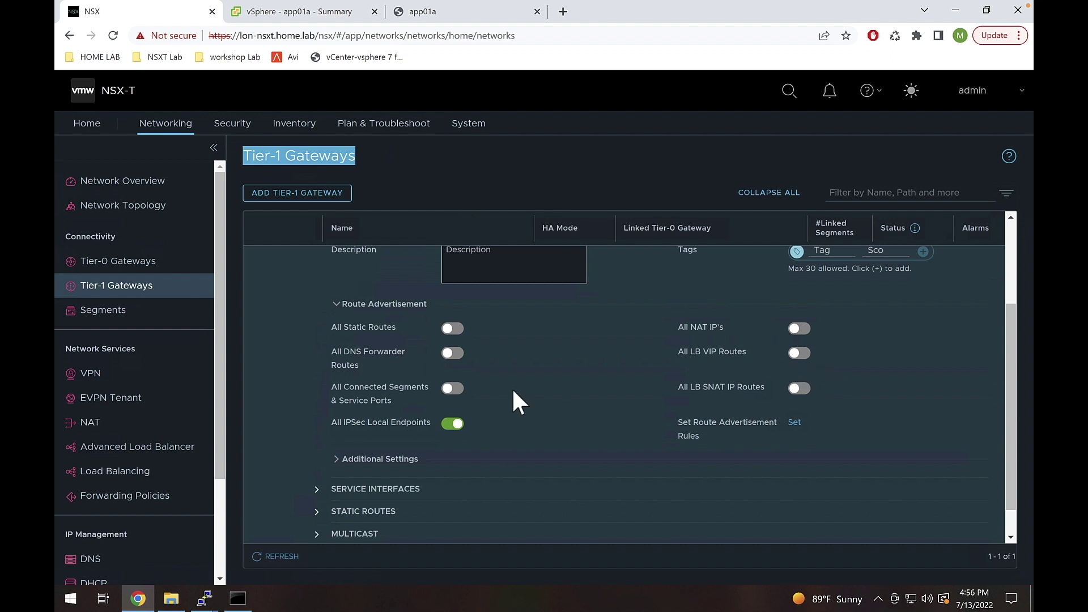
{"action": "left_click", "coordinate": [333, 388]}
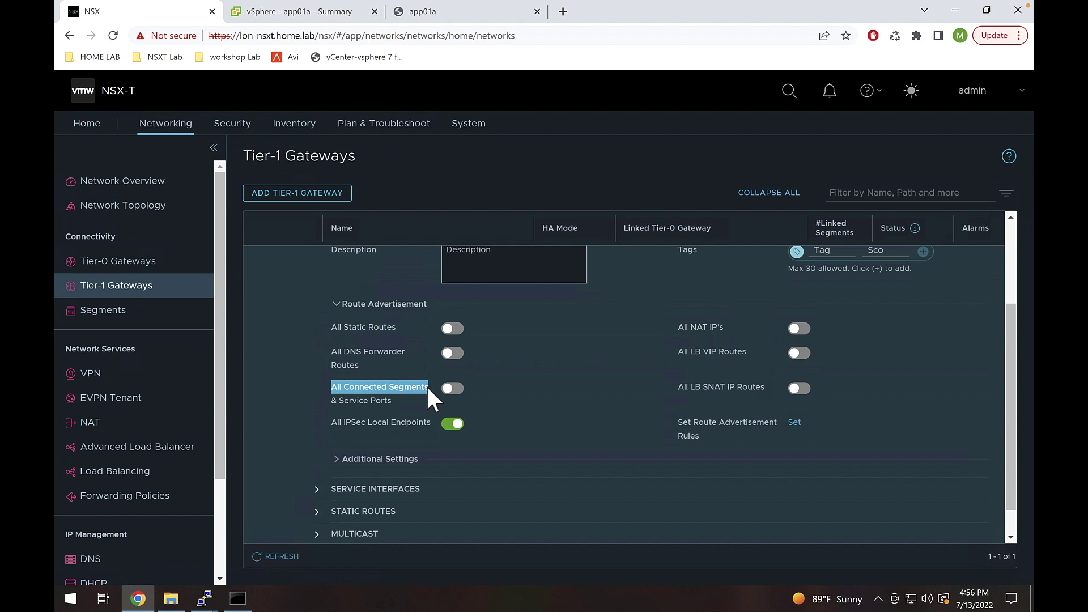
- Turn on All Connected Segments & Service Ports advertisement for prod-t1 and save it
{"action": "left_click", "coordinate": [460, 395]}
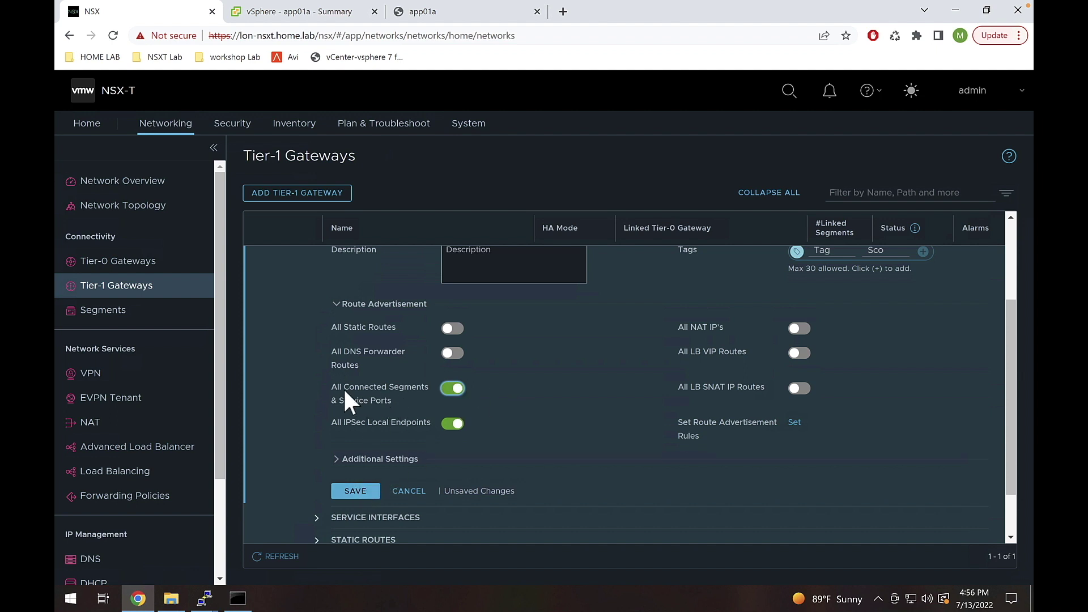
{"action": "scroll", "coordinate": [328, 386], "scroll_direction": "up", "scroll_amount": 2}
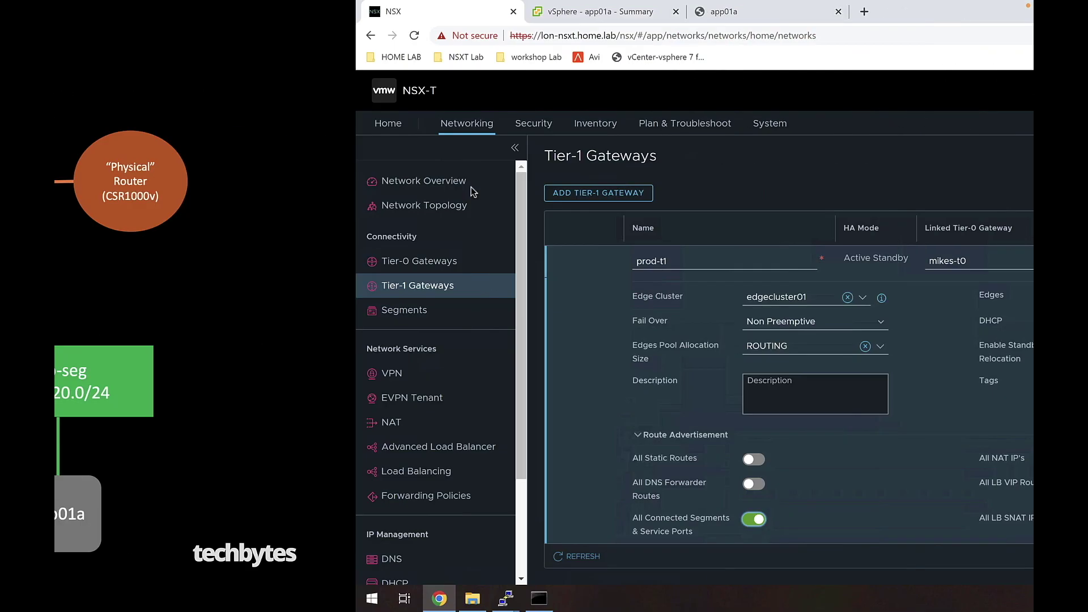
{"action": "scroll", "coordinate": [366, 400], "scroll_direction": "down", "scroll_amount": 3}
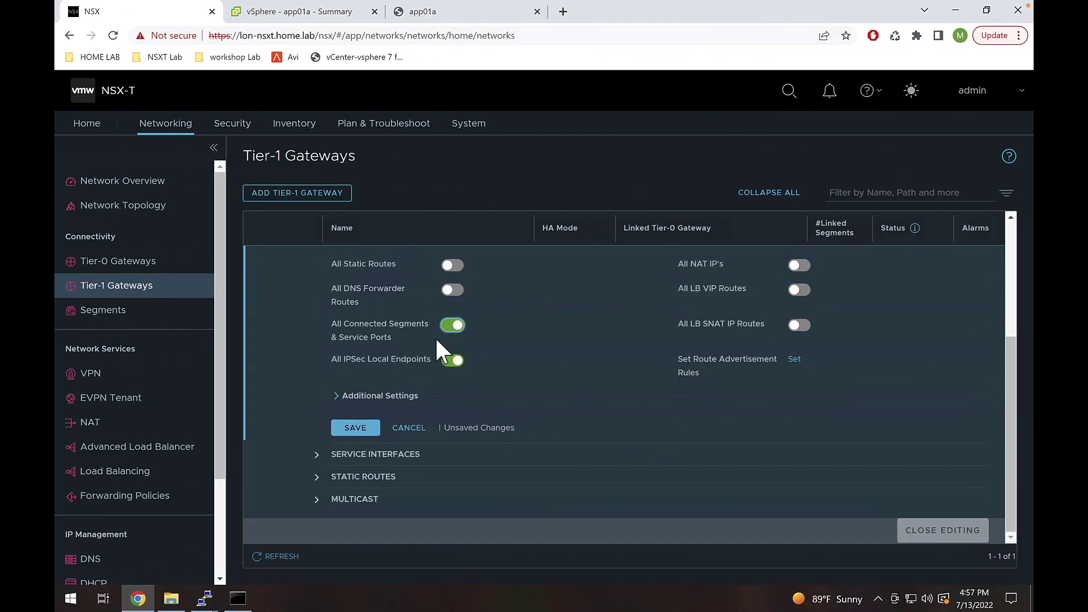
{"action": "left_click", "coordinate": [355, 426]}
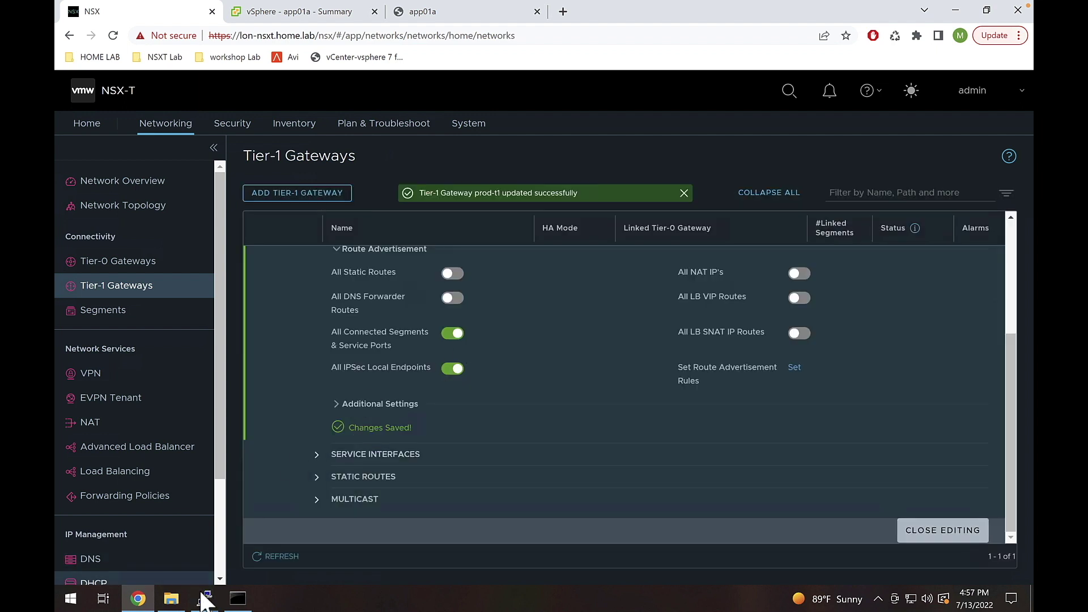
{"action": "mouse_move", "coordinate": [204, 600]}
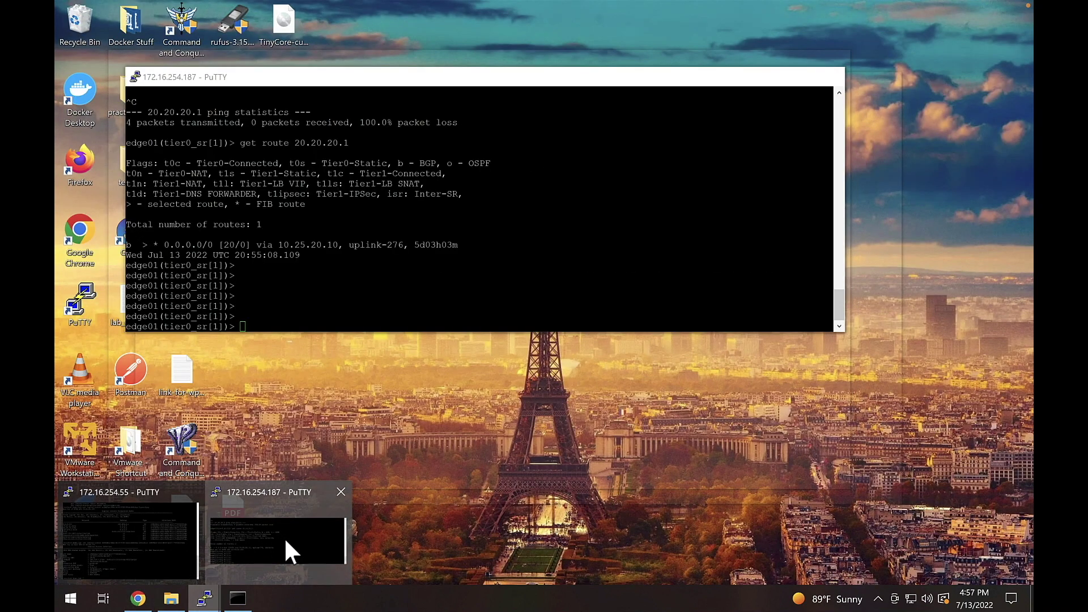
{"action": "left_click", "coordinate": [284, 537]}
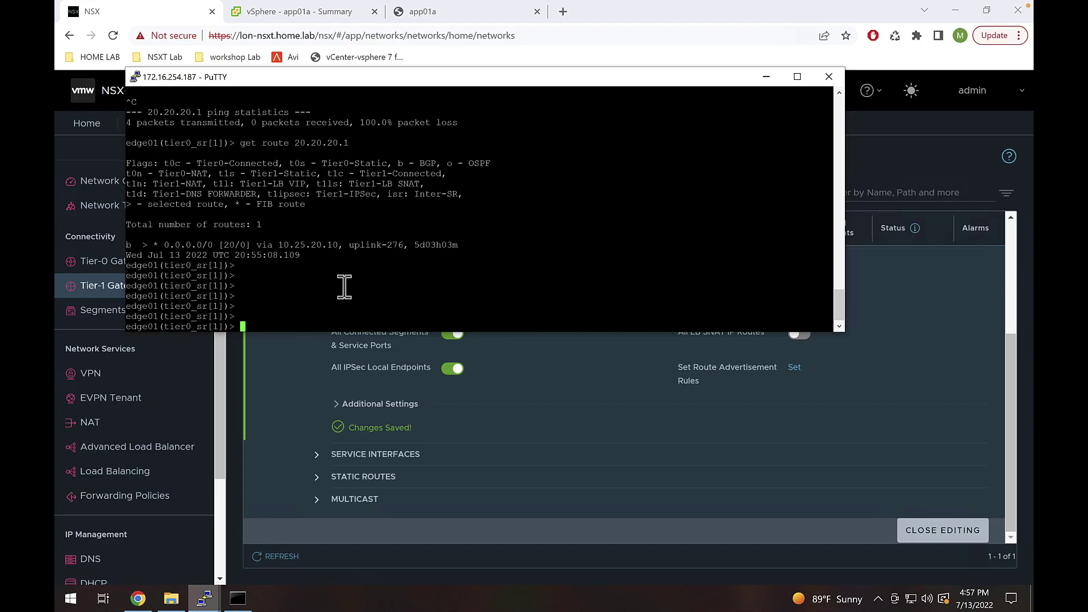
{"action": "key", "text": "Return"}
{"action": "key", "text": "Return"}
{"action": "key", "text": "Return"}
{"action": "key", "text": "Up"}
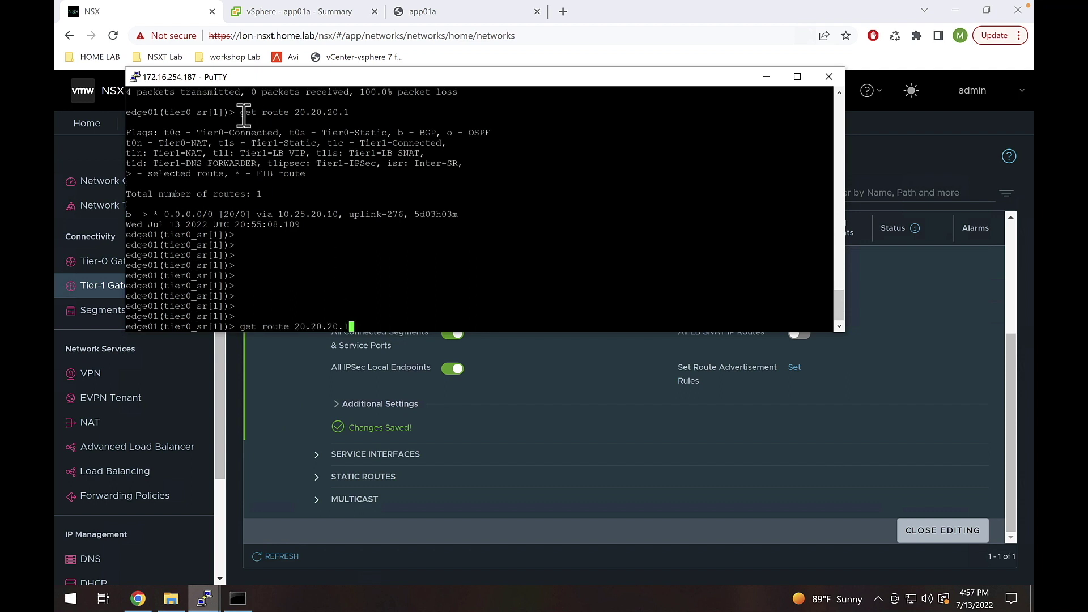
{"action": "left_click_drag", "start_coordinate": [242, 112], "coordinate": [350, 113]}
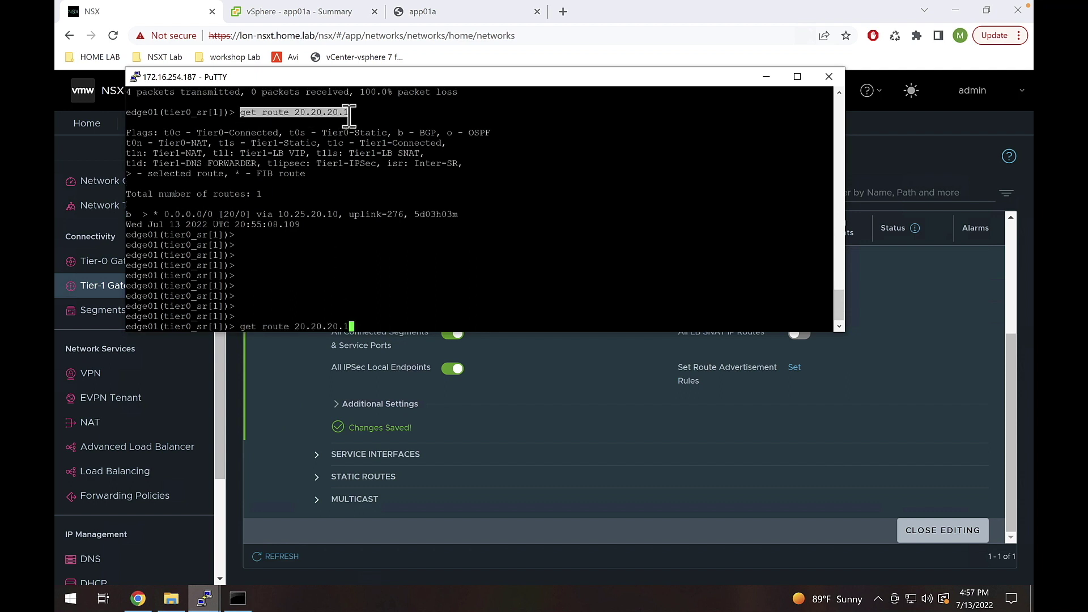
{"action": "left_click", "coordinate": [144, 214]}
{"action": "left_click_drag", "start_coordinate": [144, 214], "coordinate": [221, 215]}
{"action": "left_click", "coordinate": [415, 281]}
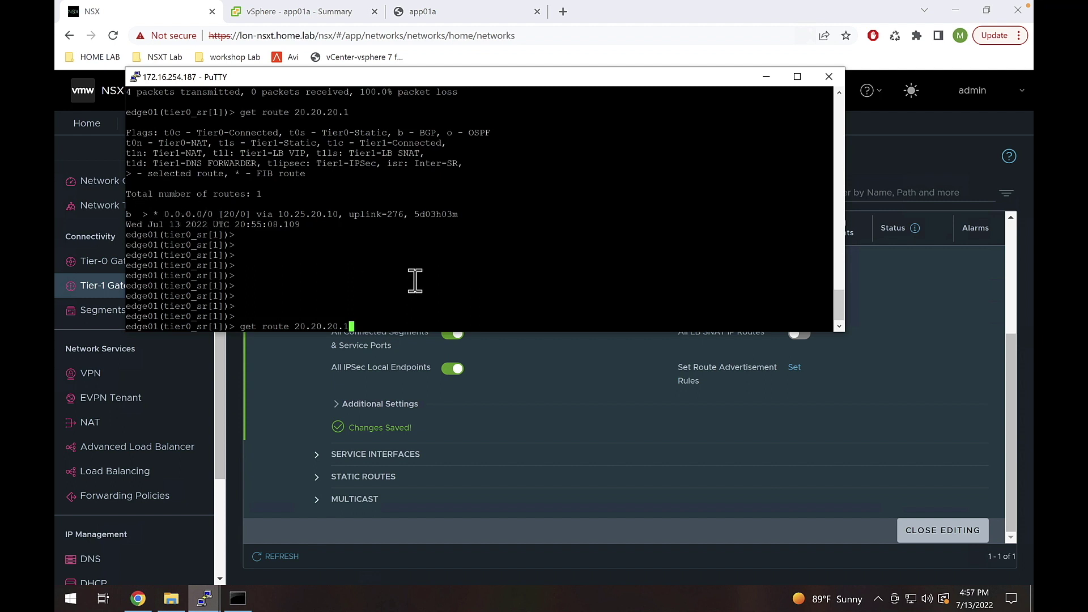
{"action": "key", "text": "Return"}
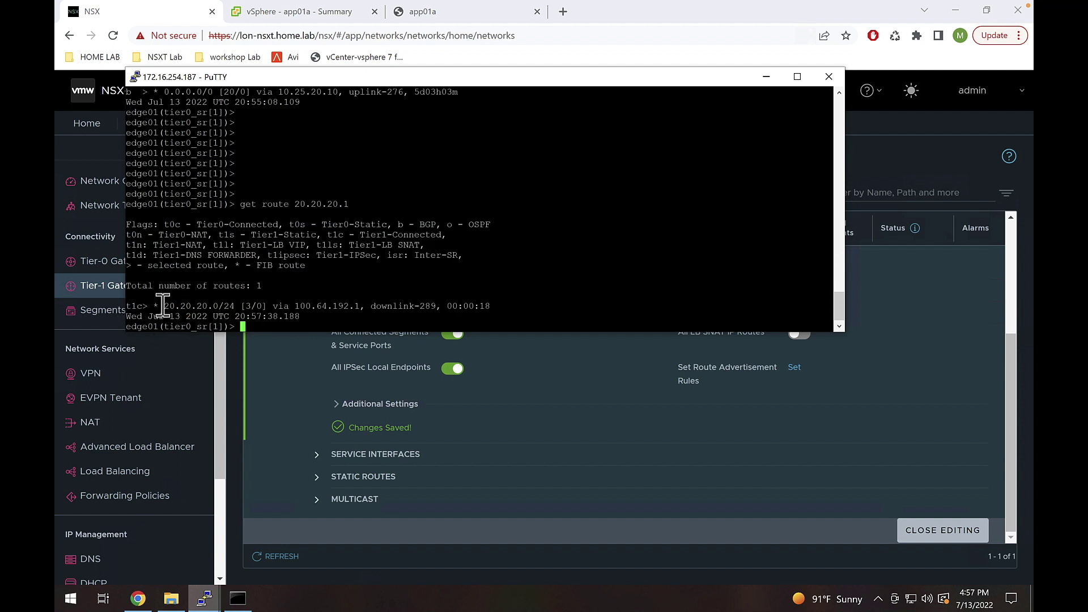
{"action": "left_click_drag", "start_coordinate": [160, 306], "coordinate": [361, 311]}
{"action": "left_click_drag", "start_coordinate": [372, 307], "coordinate": [442, 308]}
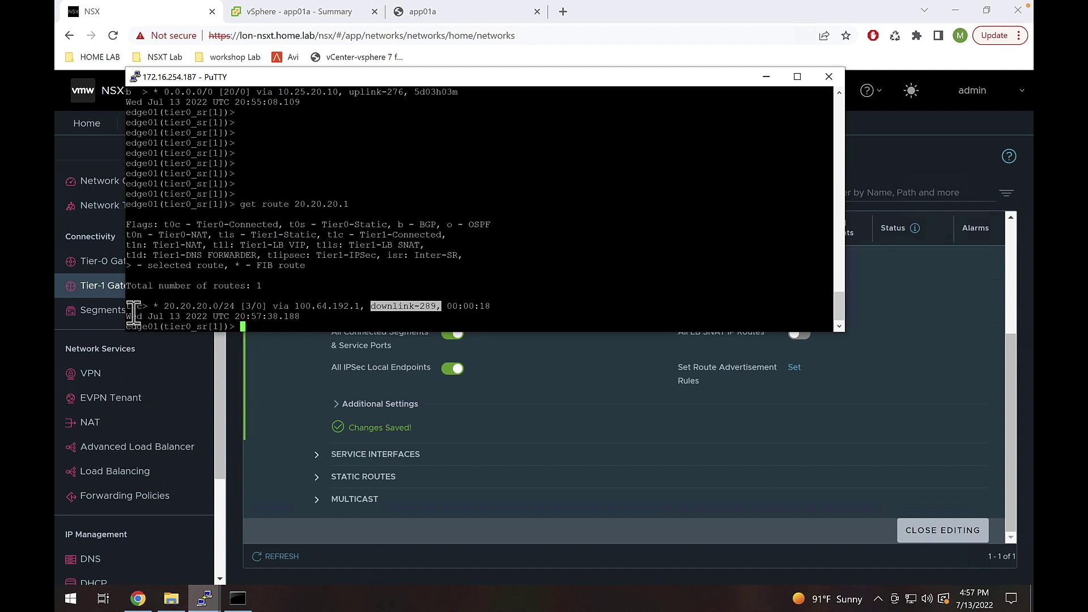
{"action": "left_click_drag", "start_coordinate": [146, 311], "coordinate": [130, 310]}
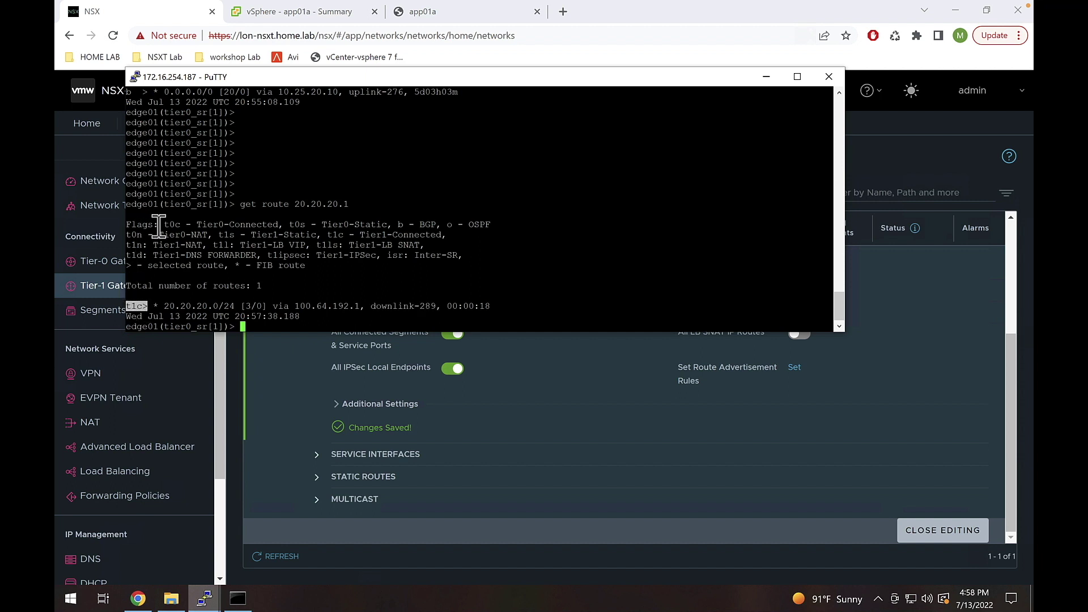
{"action": "left_click_drag", "start_coordinate": [159, 224], "coordinate": [126, 224]}
{"action": "left_click_drag", "start_coordinate": [326, 234], "coordinate": [460, 234]}
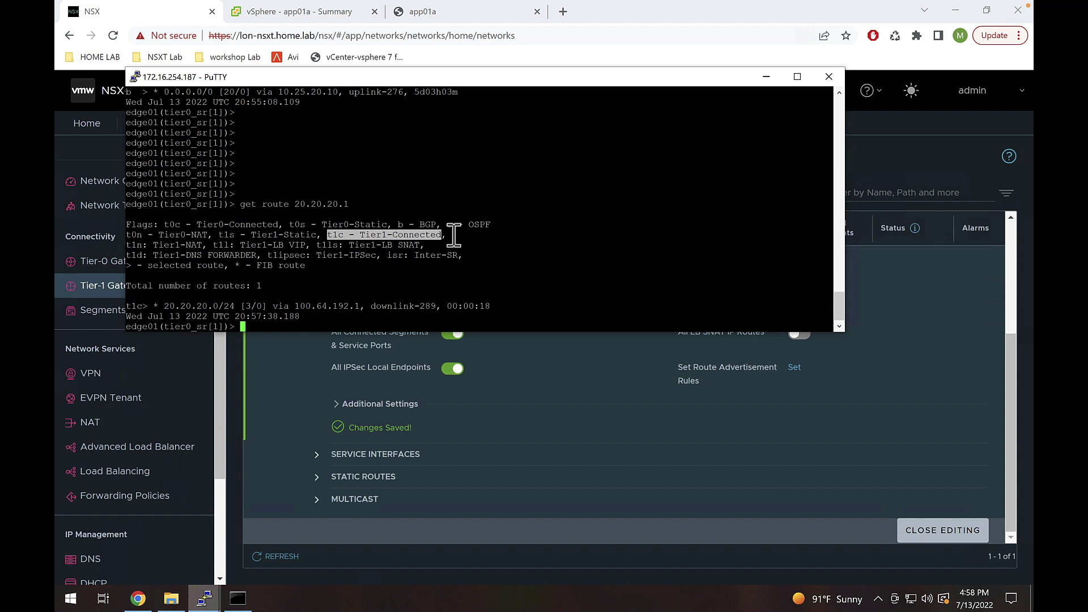
{"action": "left_click", "coordinate": [450, 235]}
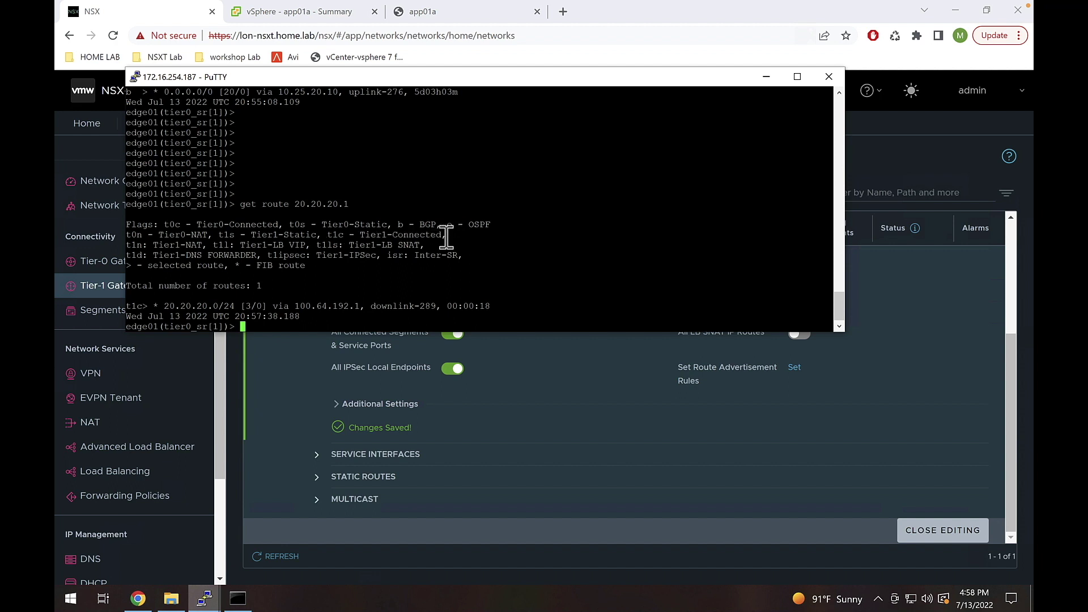
{"action": "left_click_drag", "start_coordinate": [442, 236], "coordinate": [362, 238]}
{"action": "left_click", "coordinate": [453, 251]}
- Ping 20.20.20.1 twice from edge01's tier-0 SR; both runs get 0 replies (100% loss)
{"action": "key", "text": "Return"}
{"action": "key", "text": "Return"}
{"action": "key", "text": "Return"}
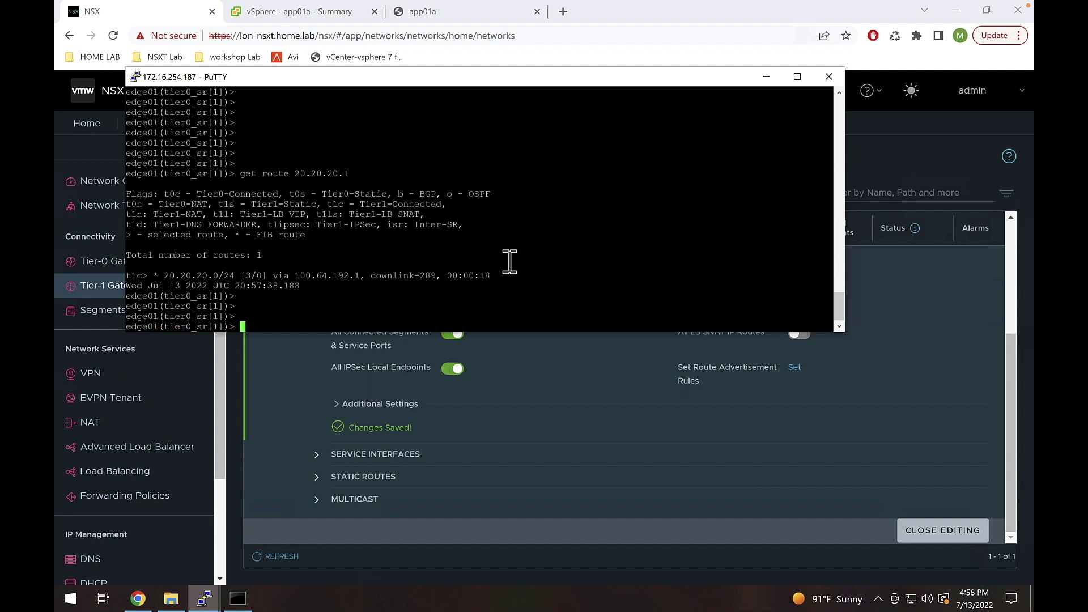
{"action": "type", "text": "ping 20.20.20.1"}
{"action": "key", "text": "Return"}
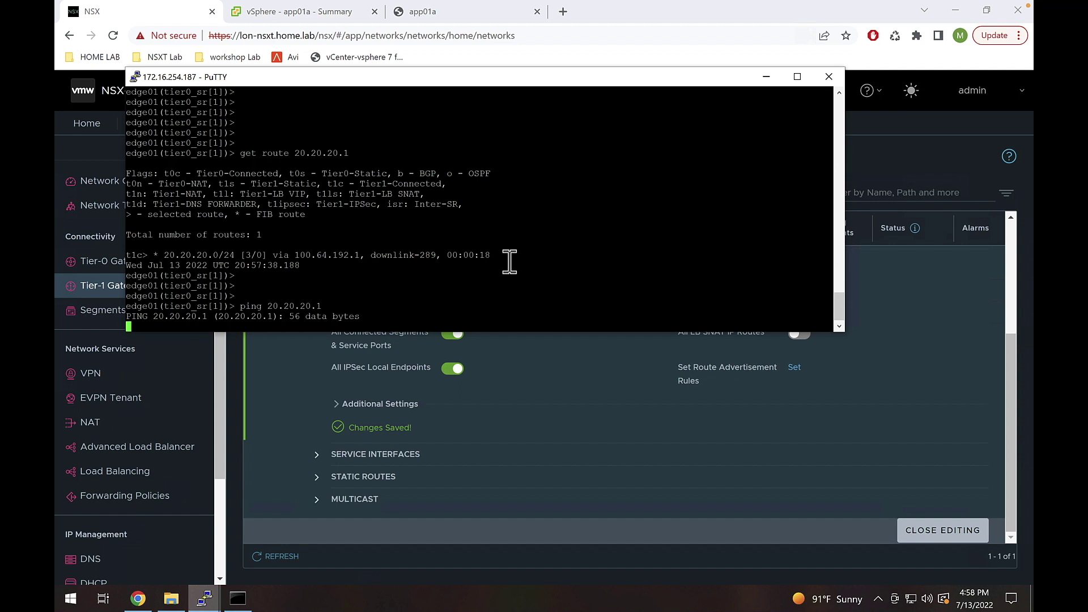
{"action": "key", "text": "ctrl+c"}
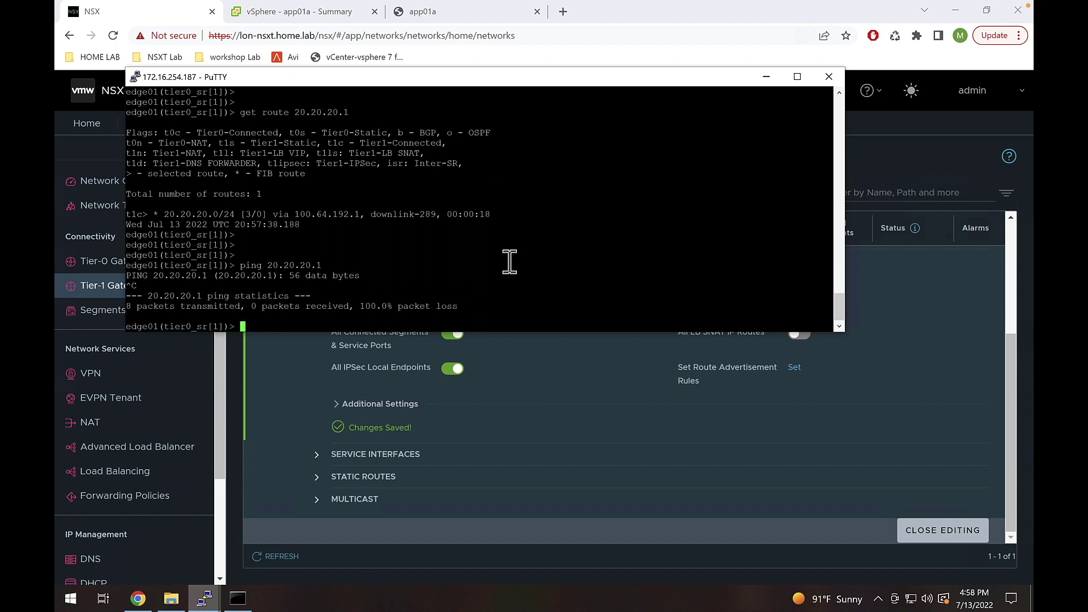
{"action": "key", "text": "Return"}
{"action": "key", "text": "Return"}
{"action": "key", "text": "Up"}
{"action": "key", "text": "Return"}
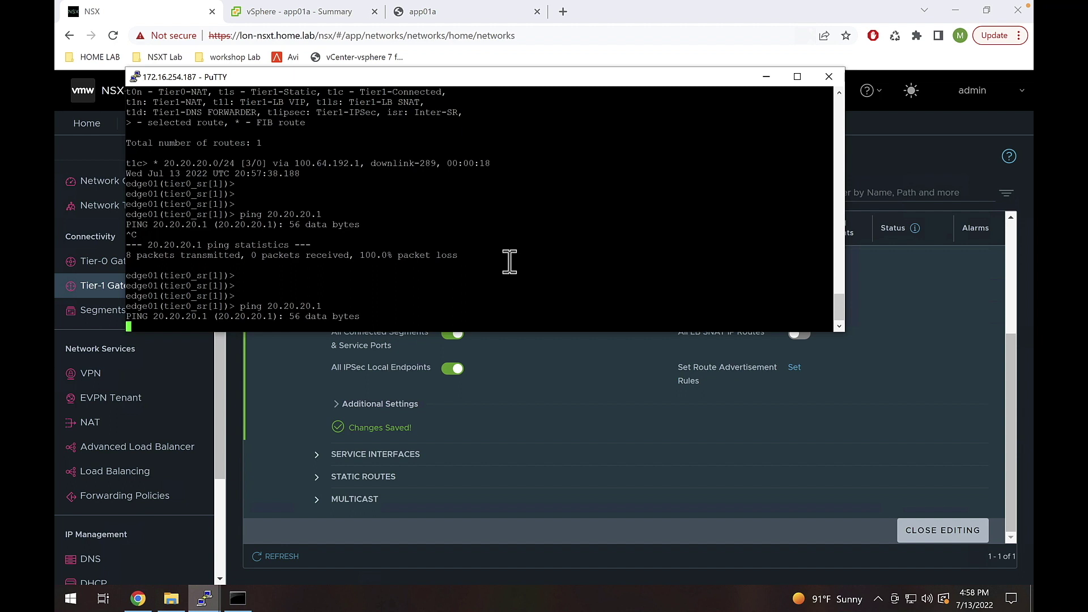
{"action": "key", "text": "ctrl+c"}
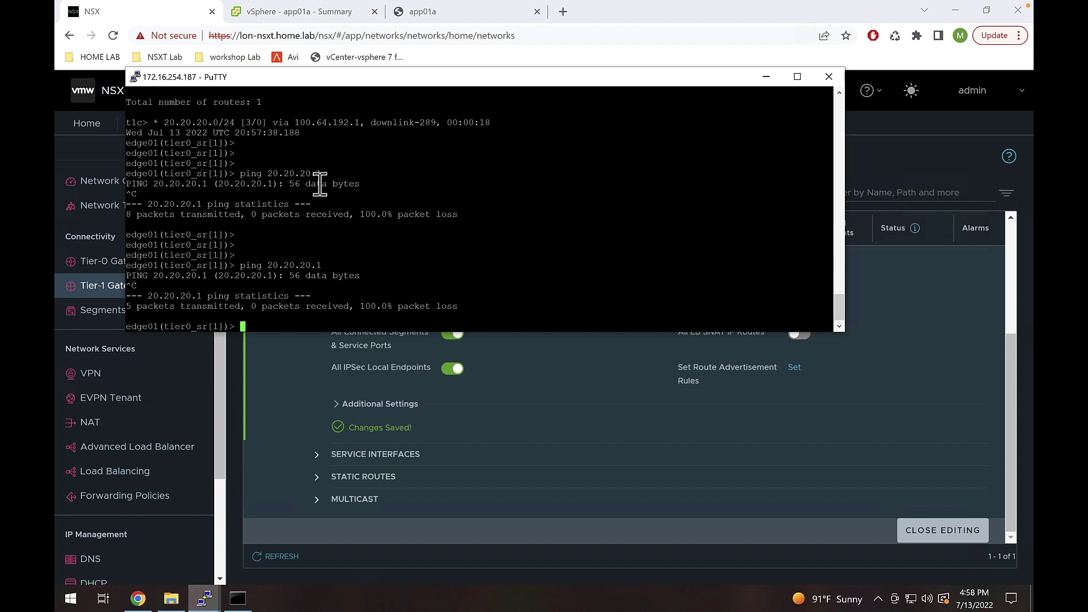
- In Command Prompt, rerun ping 20.20.20.1 and confirm it now replies with 0% loss
{"action": "left_click", "coordinate": [245, 597]}
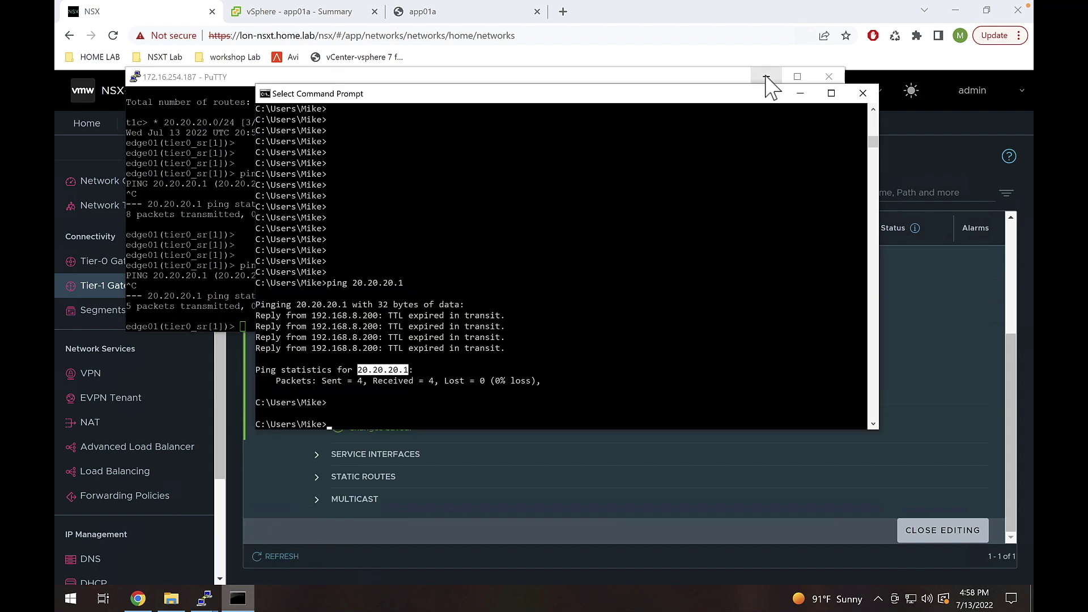
{"action": "left_click", "coordinate": [766, 77]}
{"action": "left_click", "coordinate": [431, 315]}
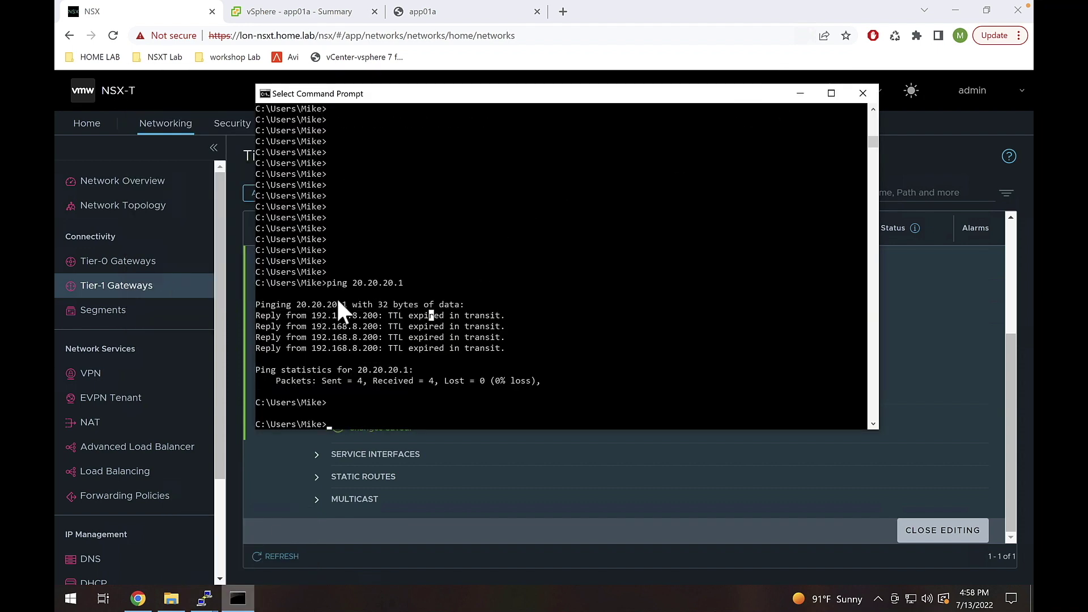
{"action": "left_click", "coordinate": [329, 283]}
{"action": "right_click", "coordinate": [509, 362]}
{"action": "left_click", "coordinate": [509, 363]}
{"action": "right_click", "coordinate": [510, 362]}
{"action": "right_click", "coordinate": [509, 363]}
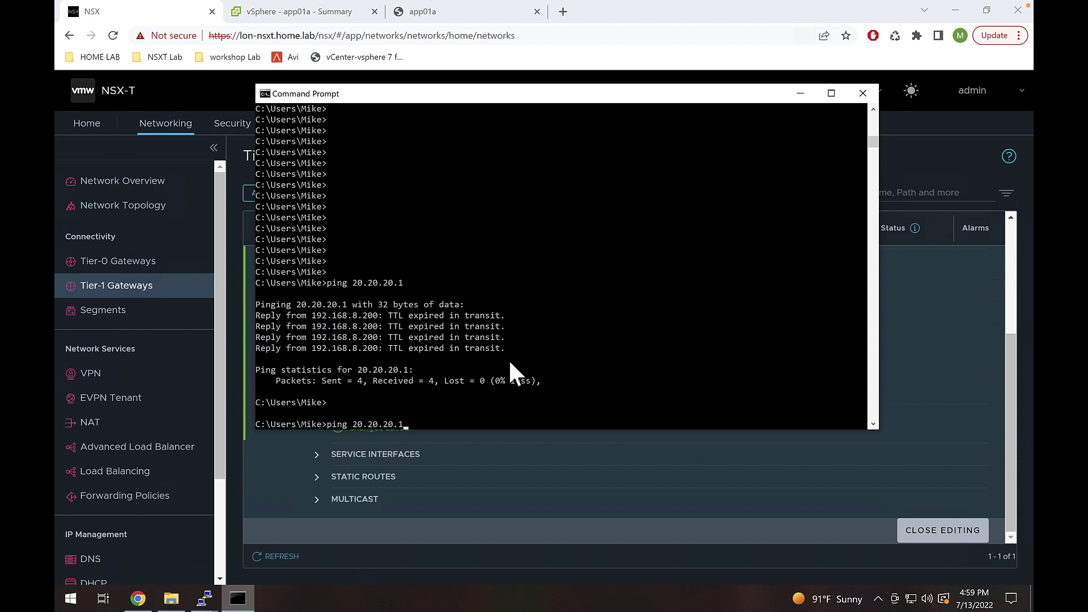
{"action": "key", "text": "Return"}
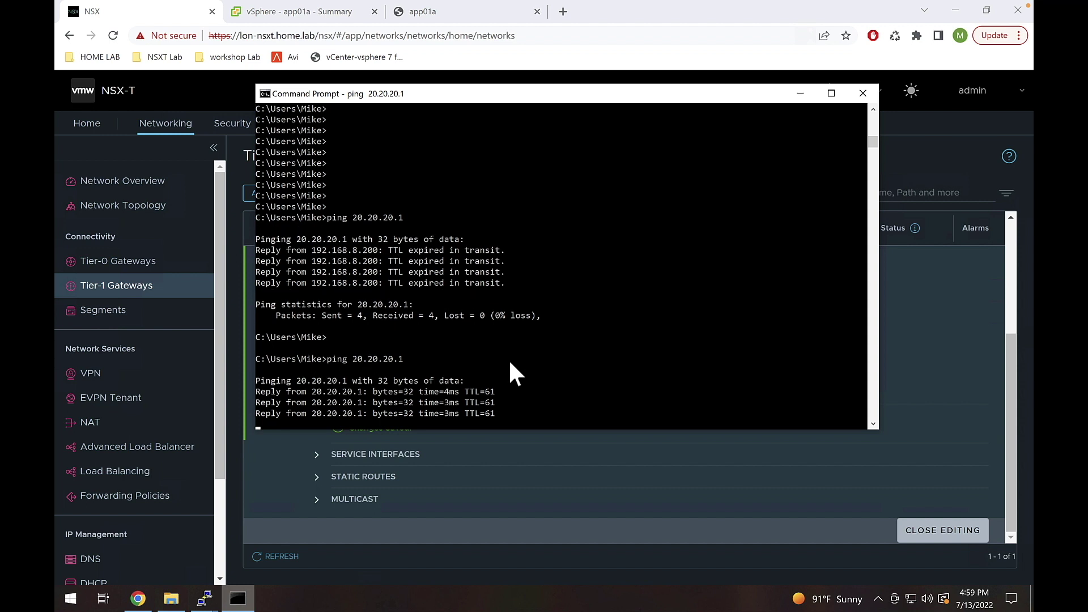
- Ping app01a at 20.20.20.100 and confirm it replies with 0% loss
{"action": "left_click", "coordinate": [404, 283]}
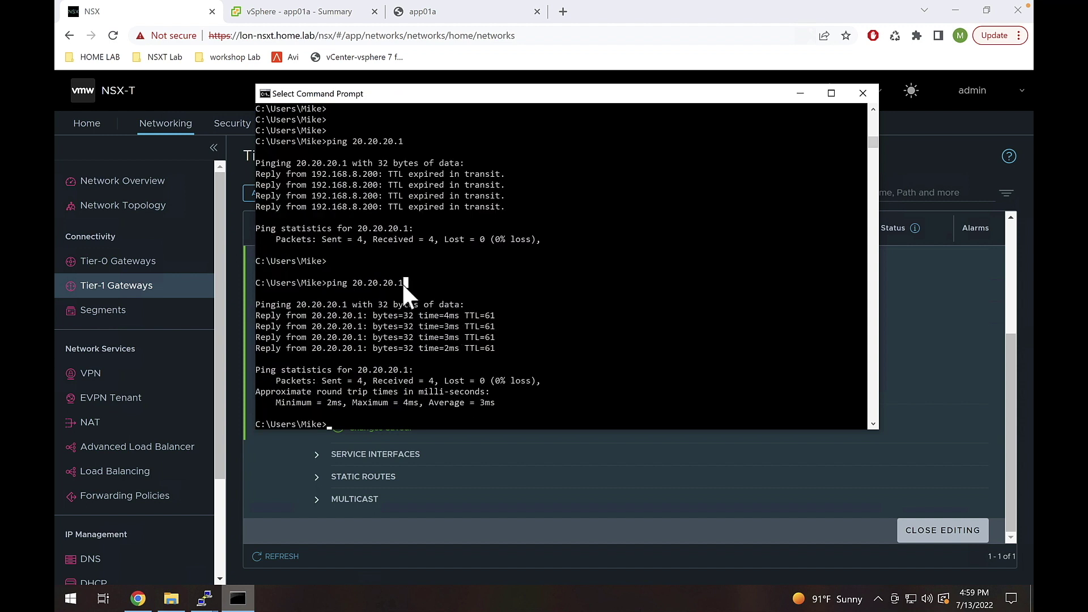
{"action": "left_click", "coordinate": [351, 281]}
{"action": "key", "text": "Up"}
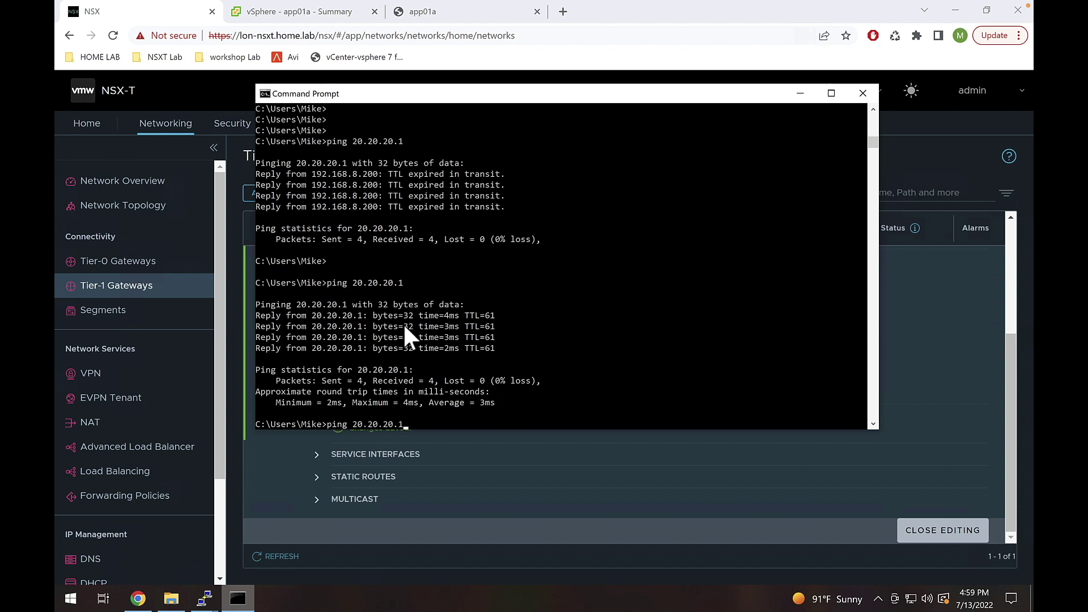
{"action": "type", "text": "00"}
{"action": "key", "text": "Return"}
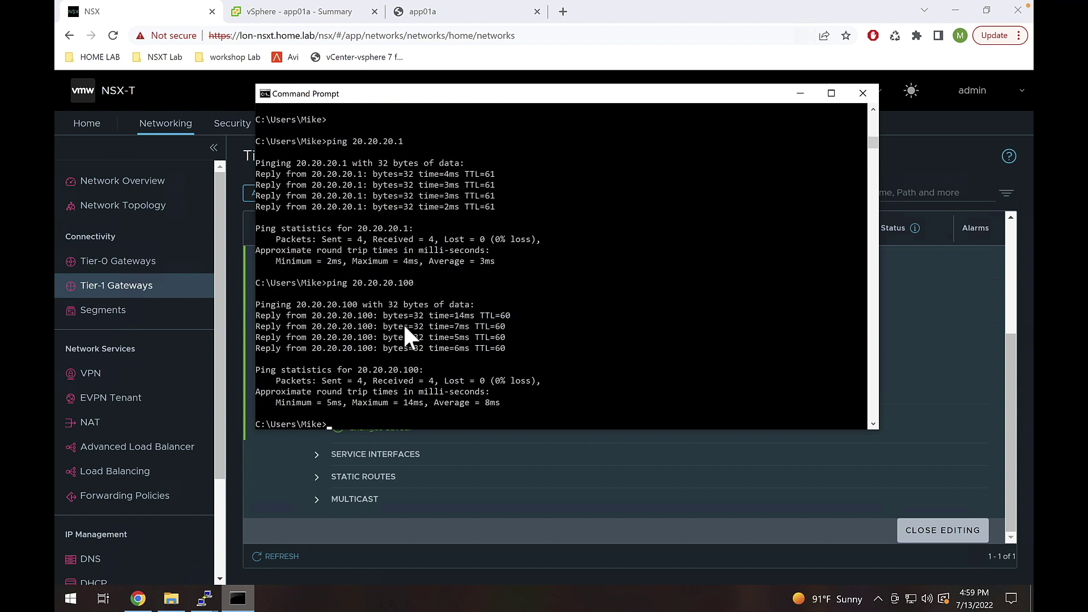
- Log in to app01a in its vSphere web console with the account password
{"action": "left_click", "coordinate": [434, 13]}
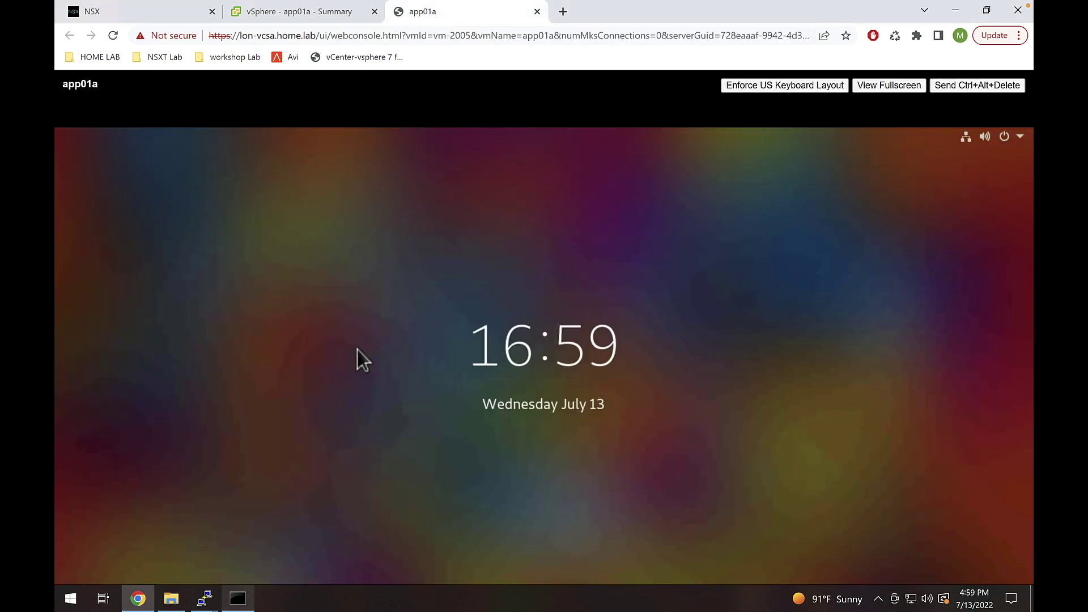
{"action": "left_click", "coordinate": [357, 349]}
{"action": "type", "text": "•••••••••••"}
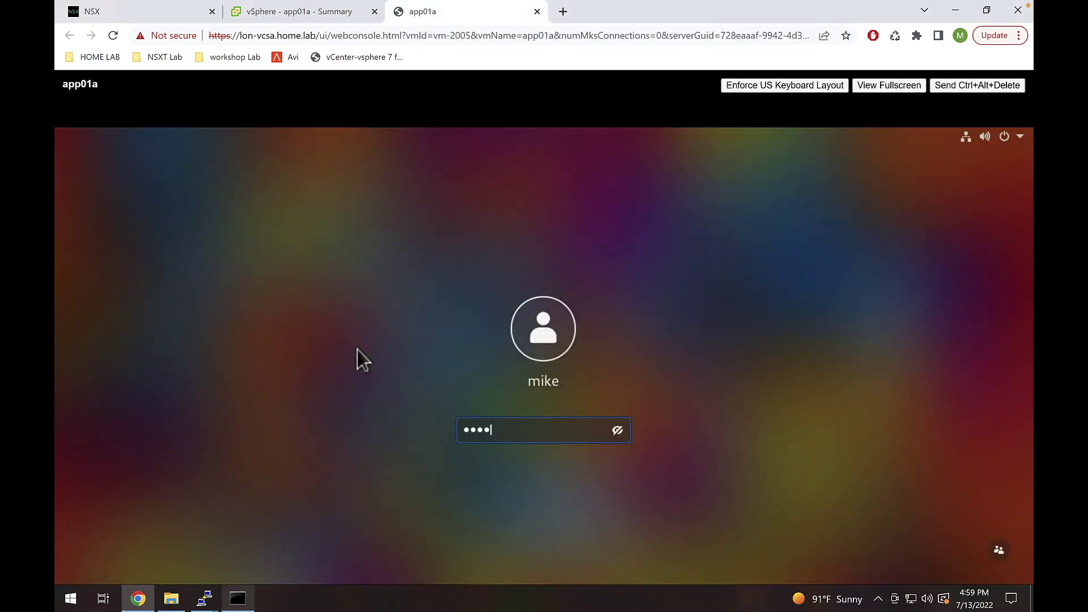
{"action": "key", "text": "Return"}
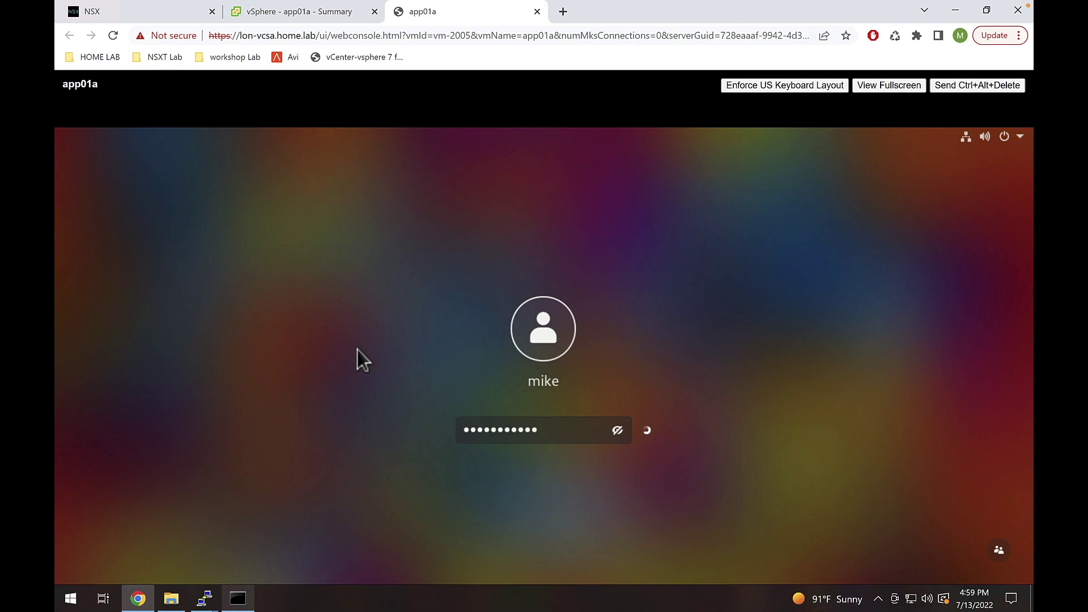
- Ping 172.16.251.251 from app01a, getting 3 of 3 replies
{"action": "key", "text": "Return"}
{"action": "key", "text": "Return"}
{"action": "key", "text": "Return"}
{"action": "key", "text": "Return"}
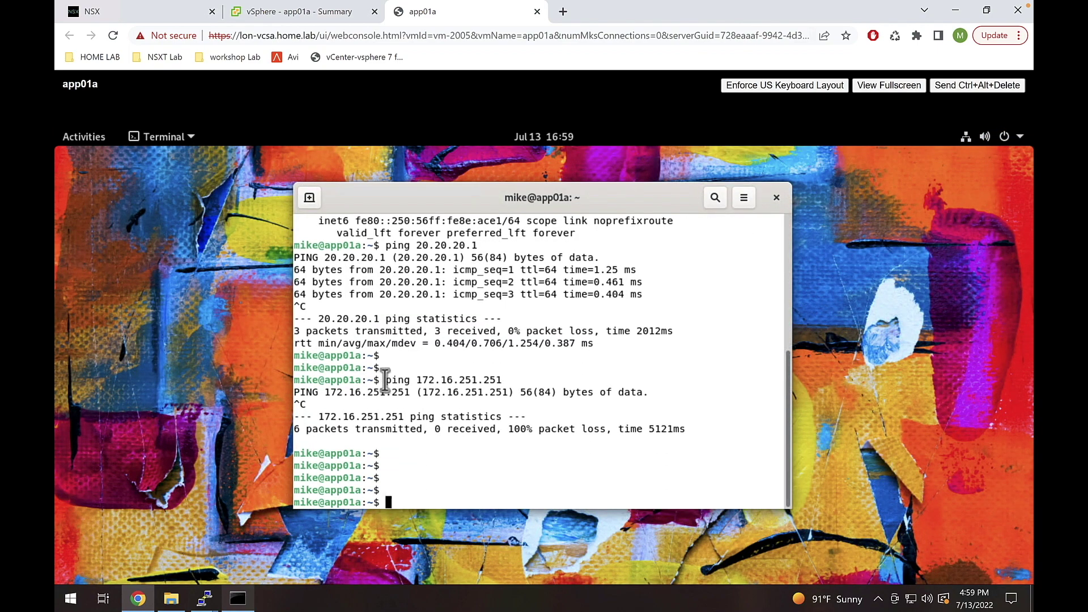
{"action": "left_click_drag", "start_coordinate": [385, 380], "coordinate": [502, 378]}
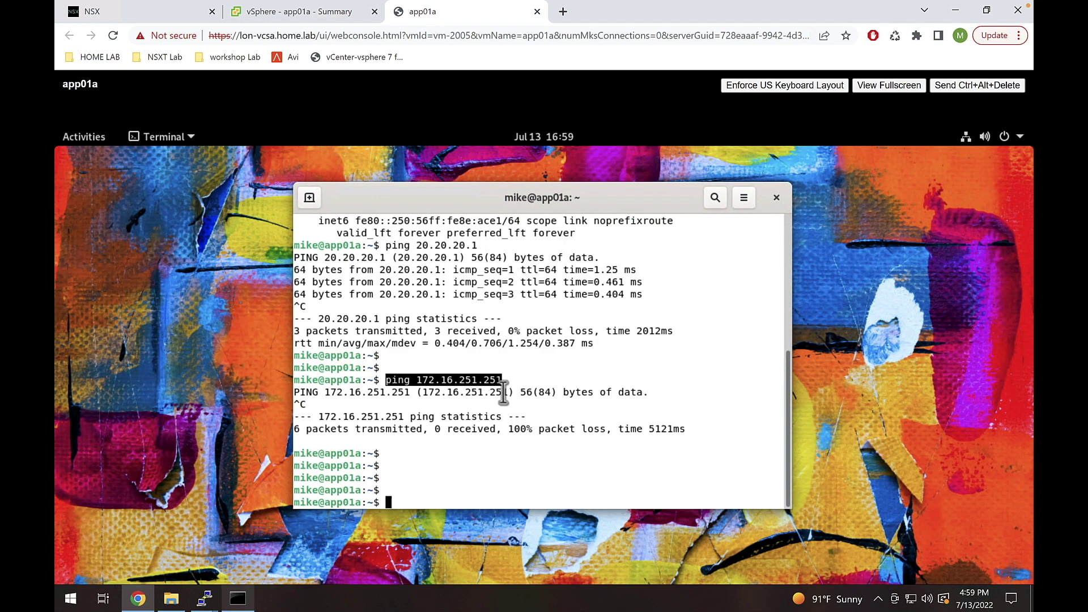
{"action": "type", "text": "ping 172.16.251.251"}
{"action": "key", "text": "Return"}
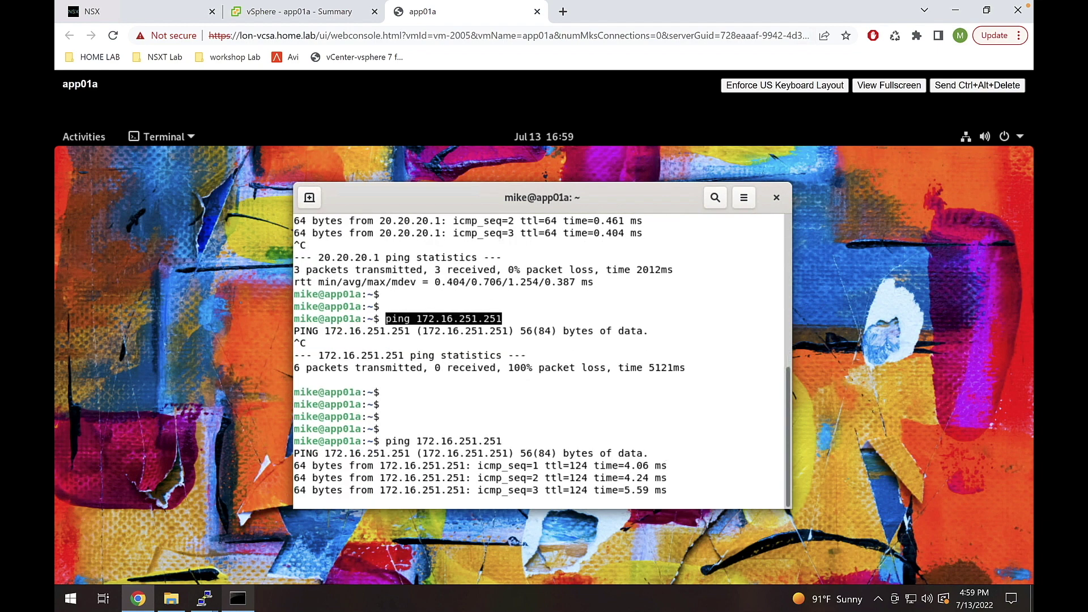
{"action": "key", "text": "ctrl+c"}
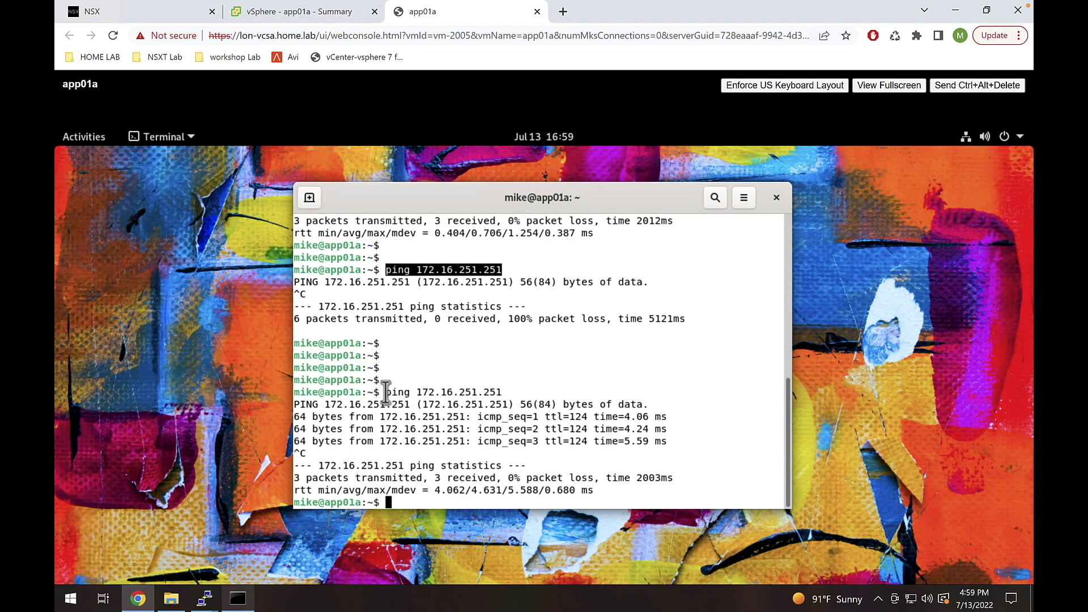
- Ping 8.8.8.8 from app01a, getting 2 of 2 replies with 0% loss
{"action": "left_click_drag", "start_coordinate": [386, 392], "coordinate": [503, 389]}
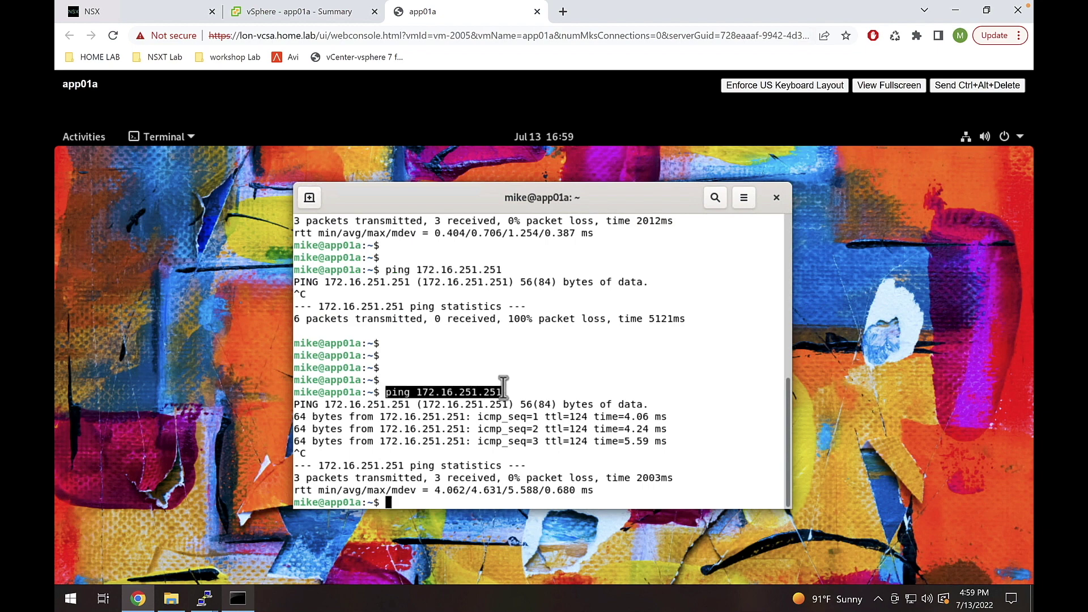
{"action": "key", "text": "Return"}
{"action": "key", "text": "Return"}
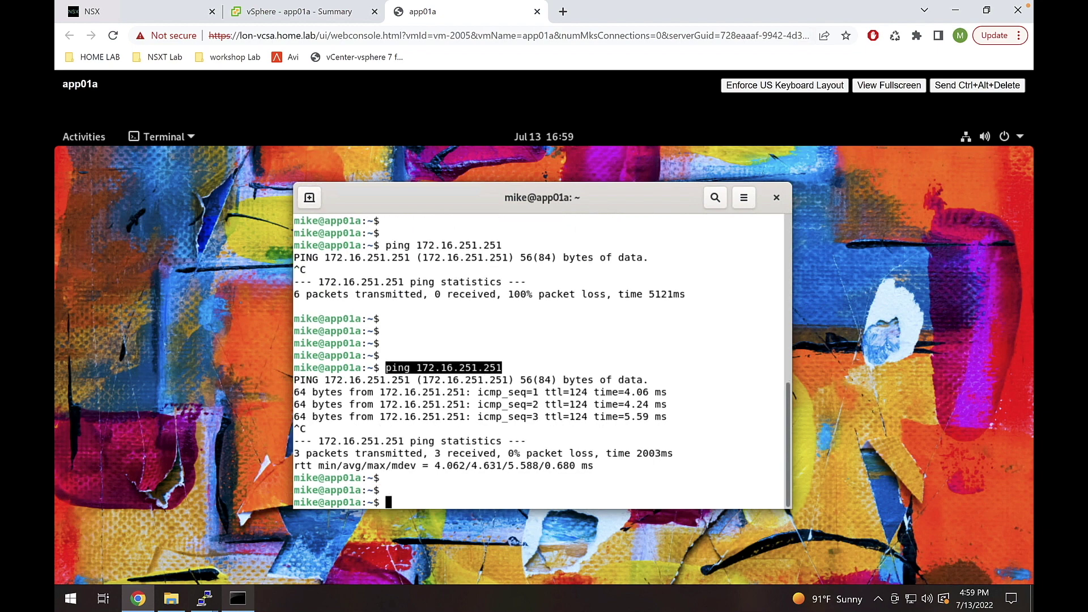
{"action": "type", "text": "ping 8.8.8.8"}
{"action": "key", "text": "Return"}
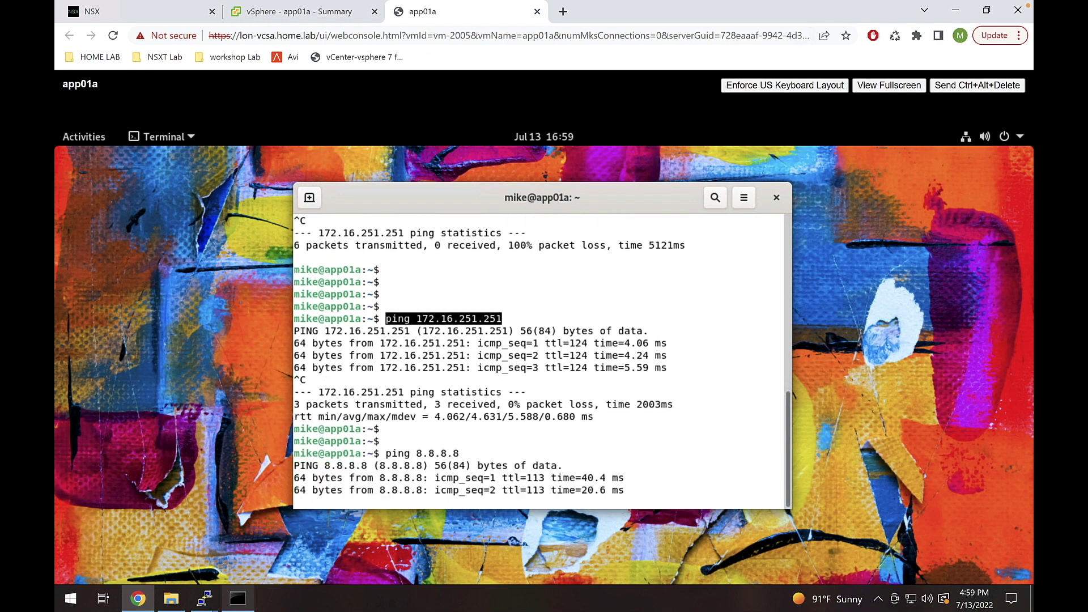
{"action": "key", "text": "ctrl+c"}
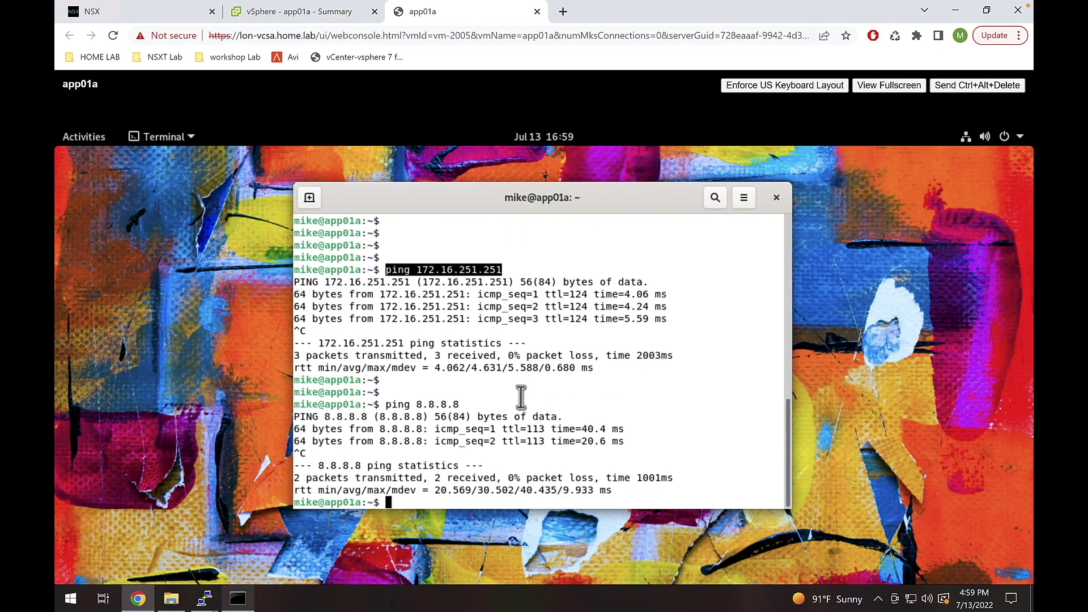